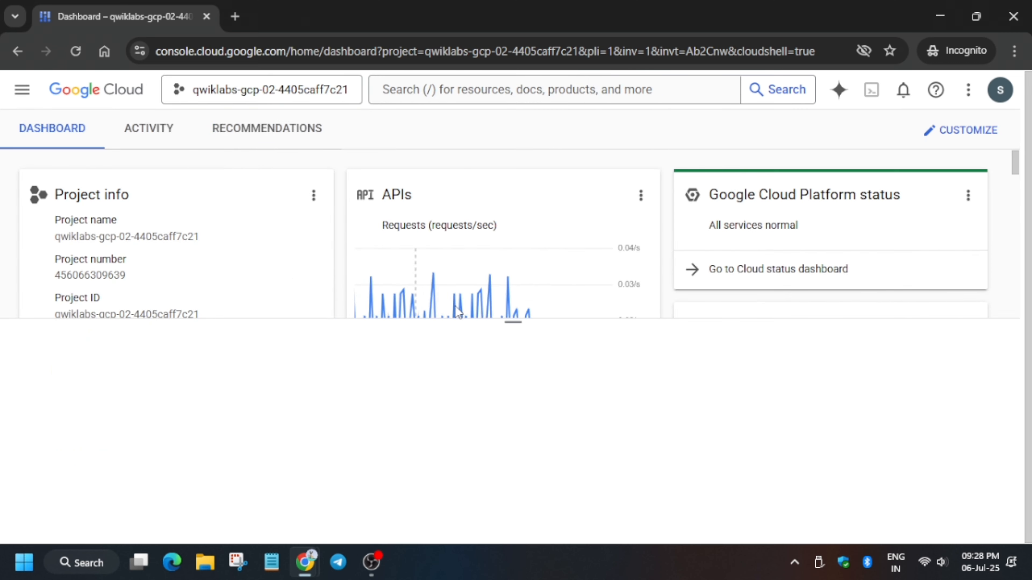
Enlarge the Cloud Shell area, start Cloud Shell, and authorize it to use the account's credentials.
drag(524, 323, 498, 223)
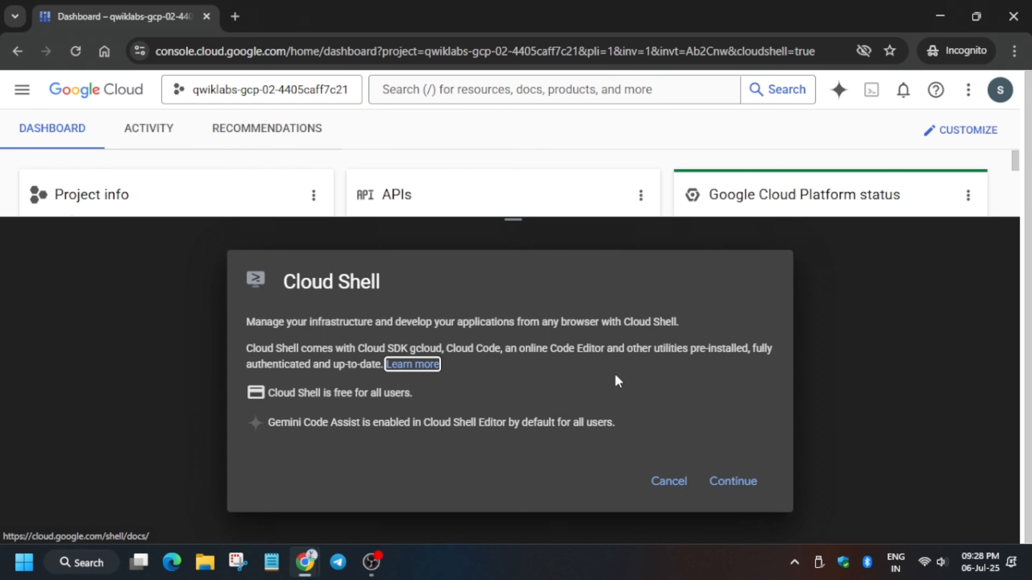
click(728, 480)
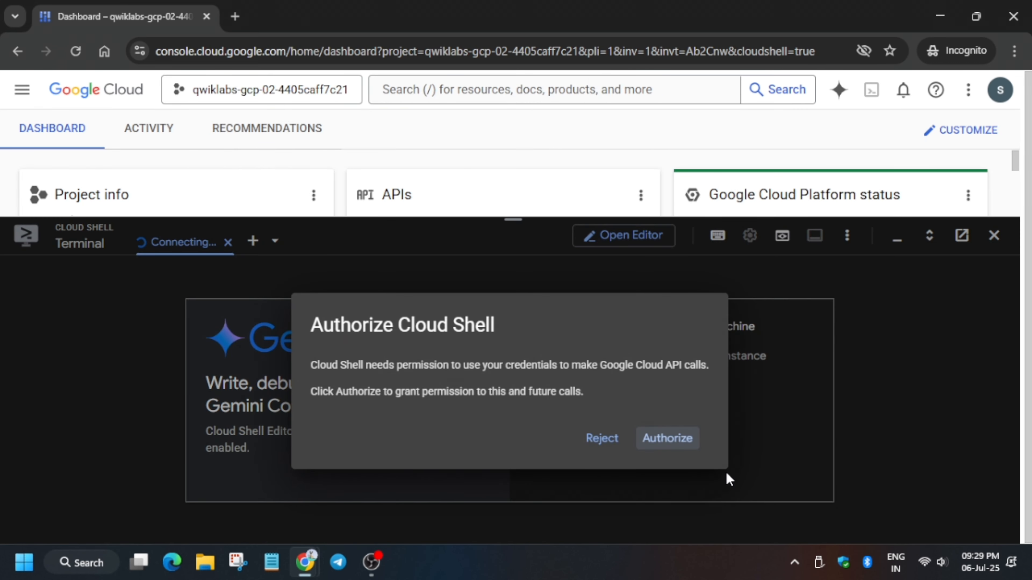
click(692, 443)
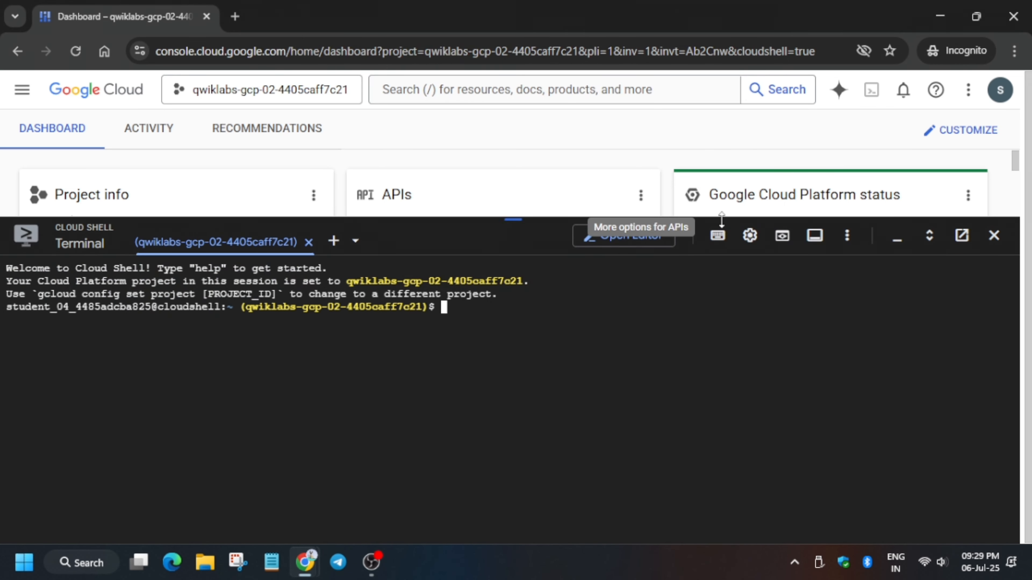
Set the Cloud Shell terminal's text size to Medium.
click(750, 235)
mouse_move(655, 310)
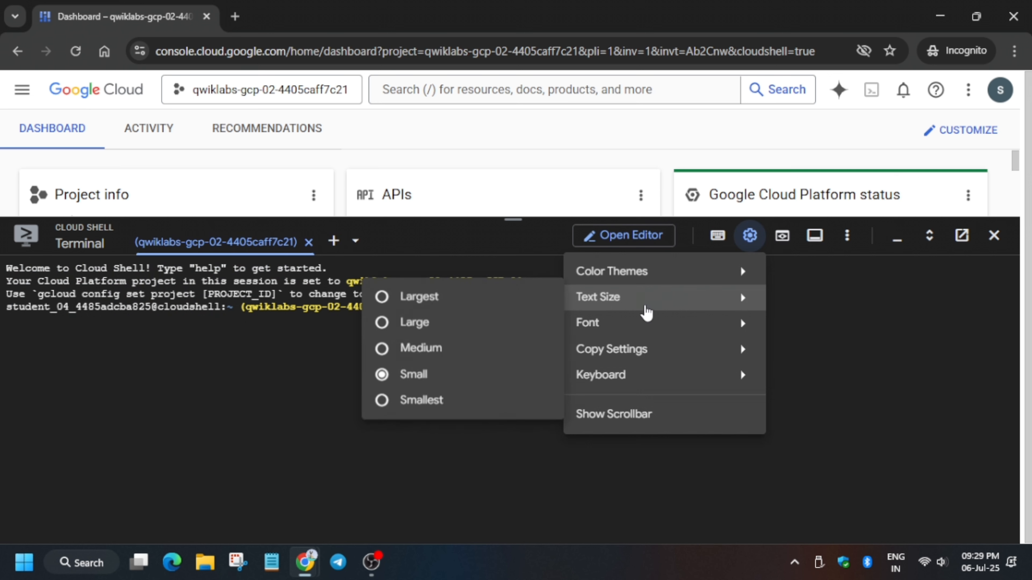
click(433, 346)
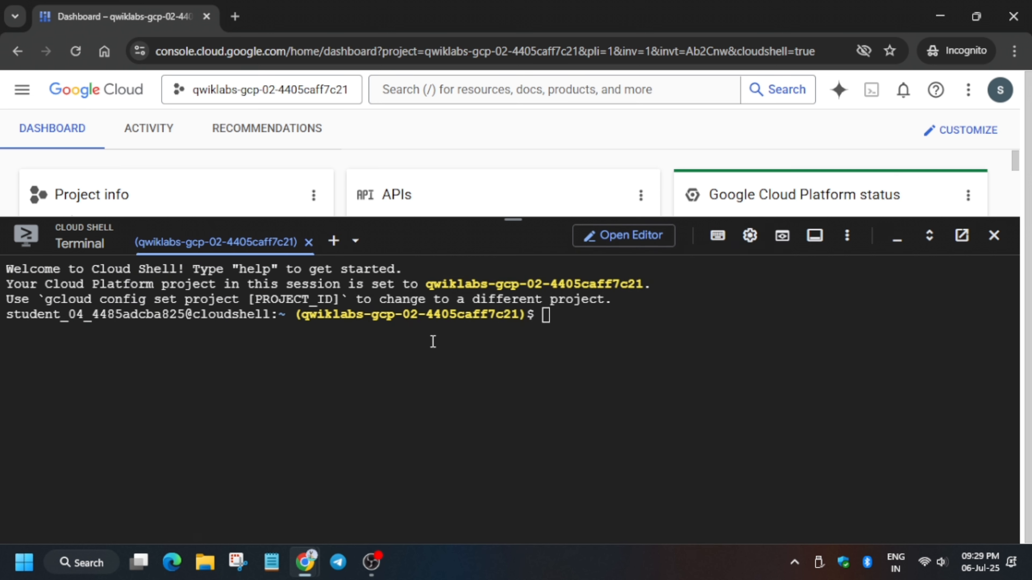
click(430, 438)
Switch to the lab instructions and copy the gcloud config set project command from Task 1.
key(alt+Tab)
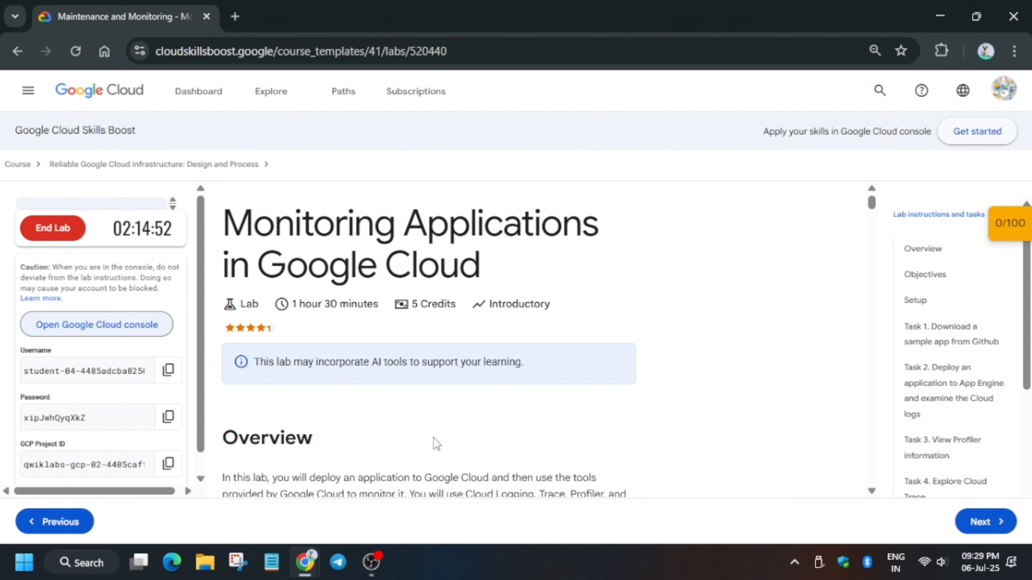
click(915, 300)
click(898, 356)
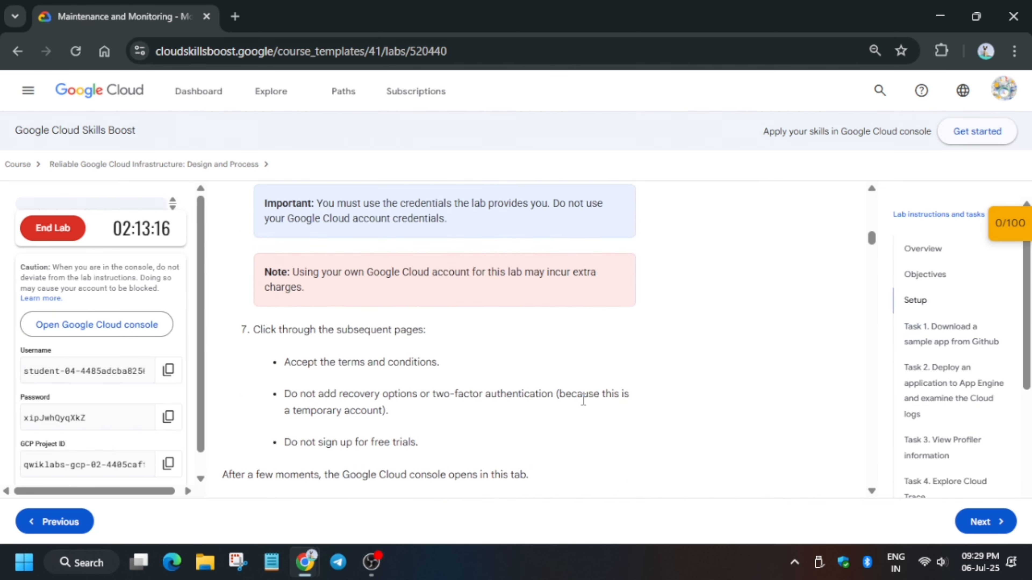
scroll(582, 401, down, 10)
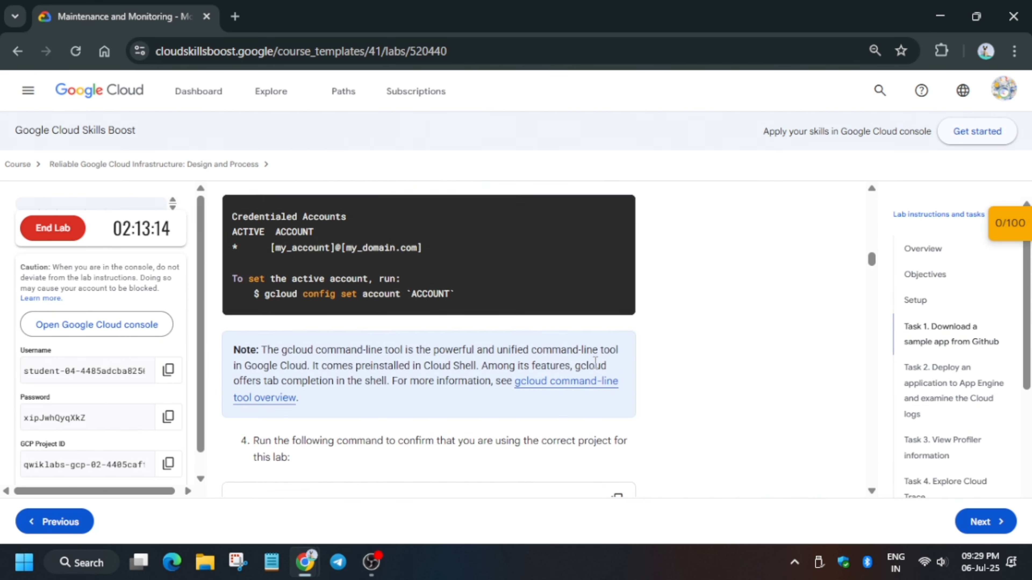
scroll(597, 370, up, 5)
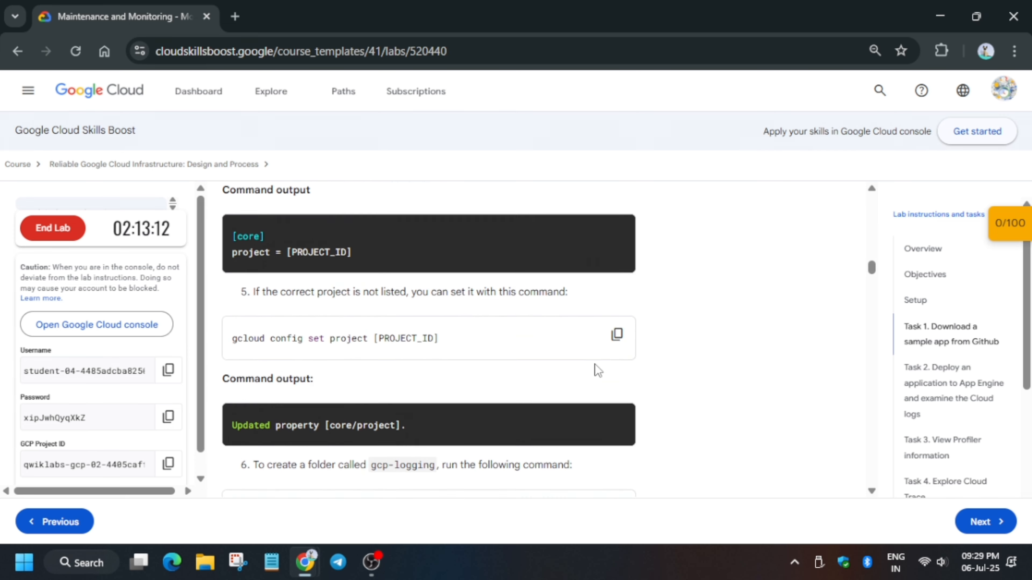
scroll(548, 350, up, 4)
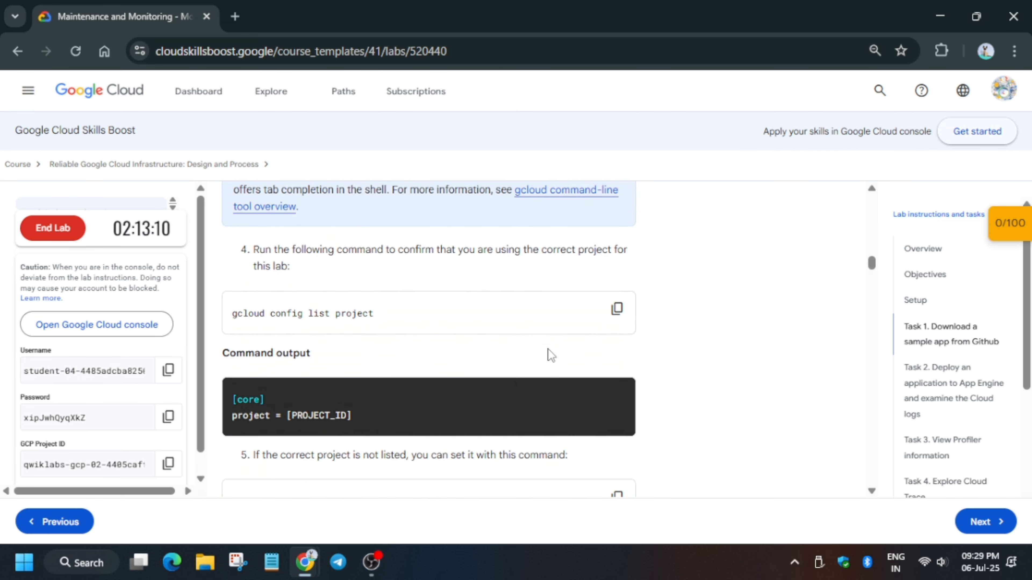
scroll(580, 343, down, 4)
click(615, 336)
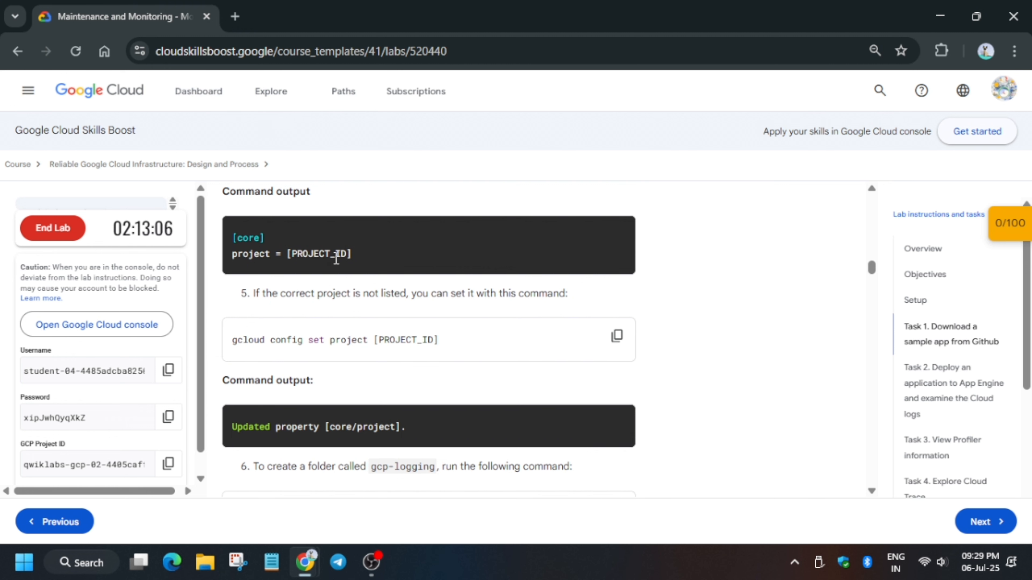
Replace the [PROJECT_ID] placeholder in the copied command with the lab's GCP project ID and cut the finished command.
click(378, 45)
key(ctrl+v)
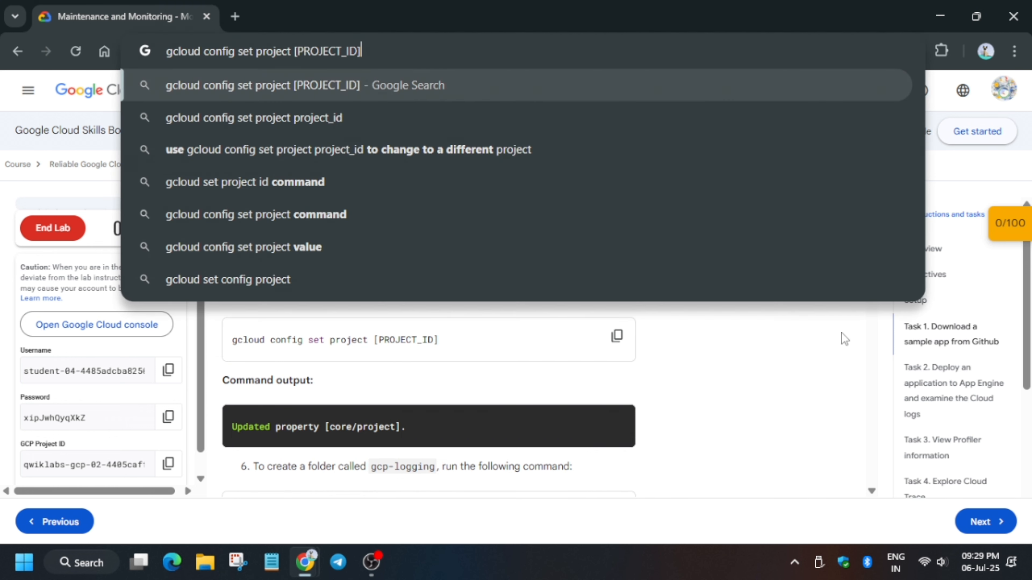
click(786, 411)
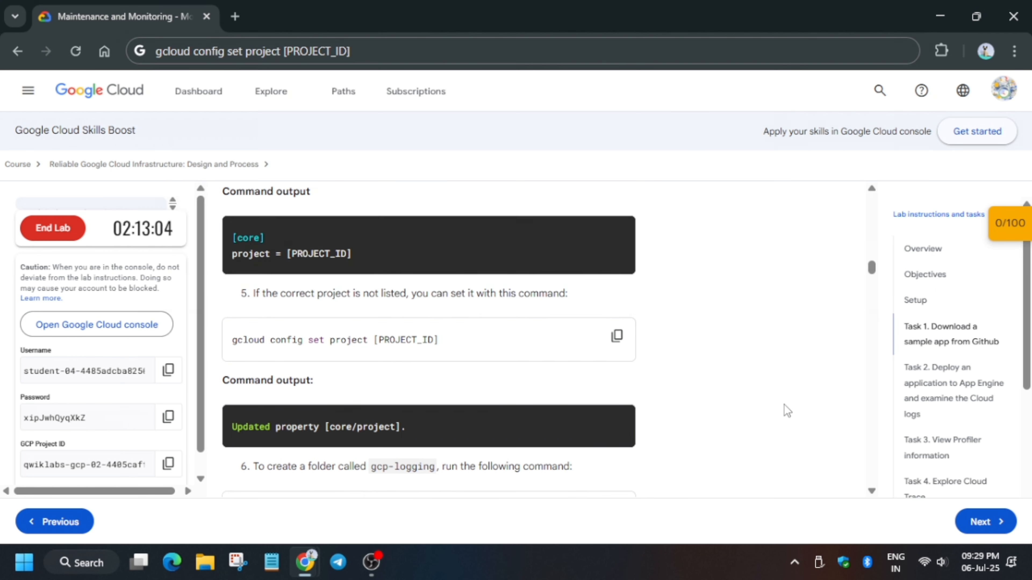
click(168, 463)
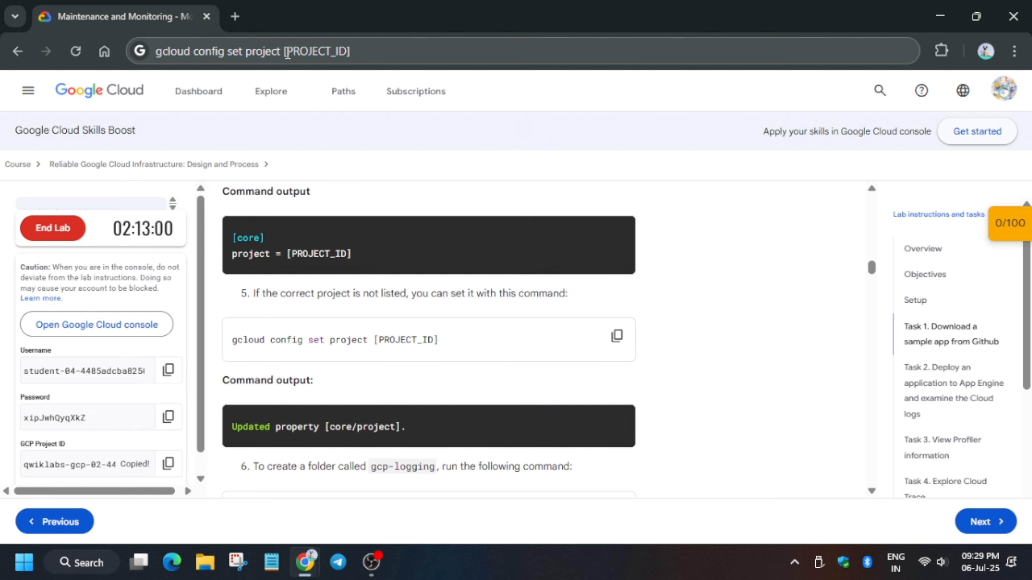
drag(285, 54, 374, 59)
key(ctrl+v)
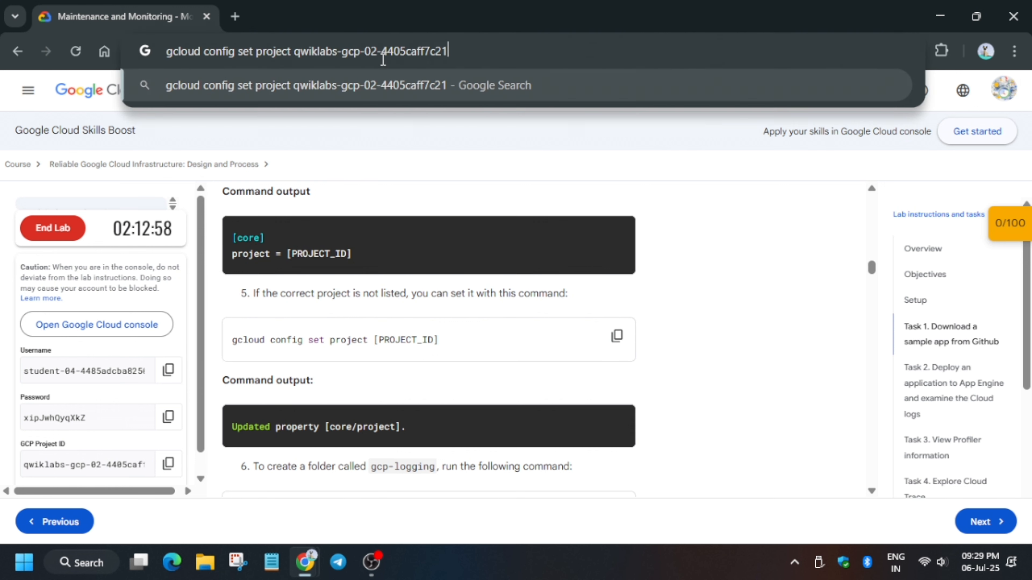
key(ctrl+a)
key(ctrl+x)
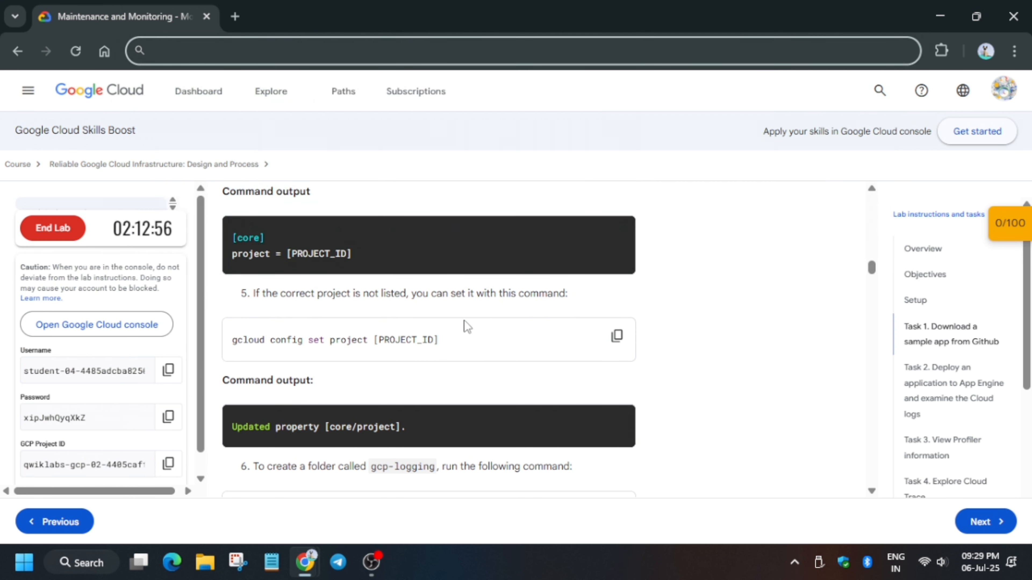
Run gcloud config set project qwiklabs-gcp-02-4405caff7c21 in Cloud Shell.
key(alt+Tab)
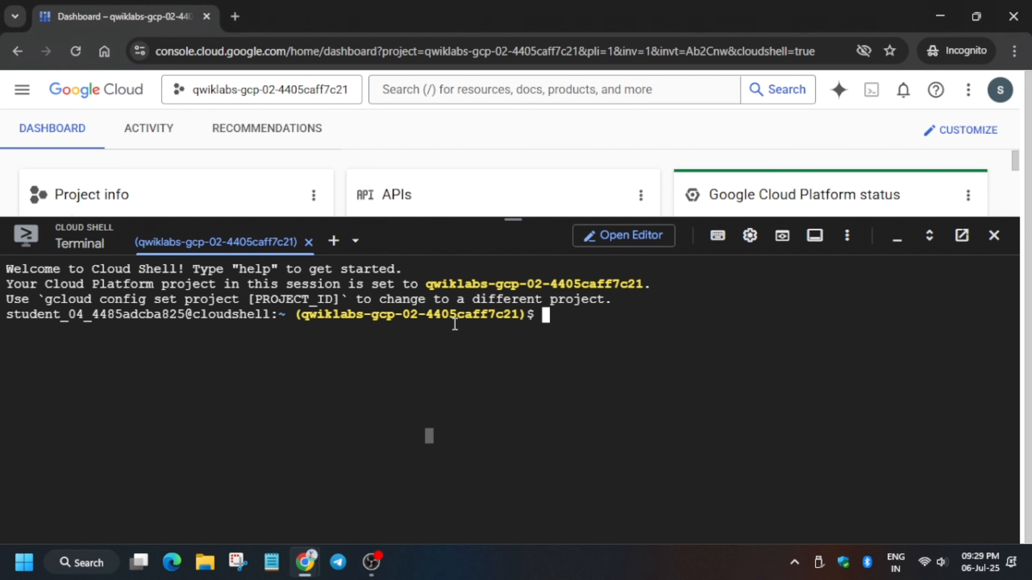
key(ctrl+v)
key(Return)
Copy the folder creation command from the lab instructions and run mkdir gcp-logging in Cloud Shell.
key(alt+Tab)
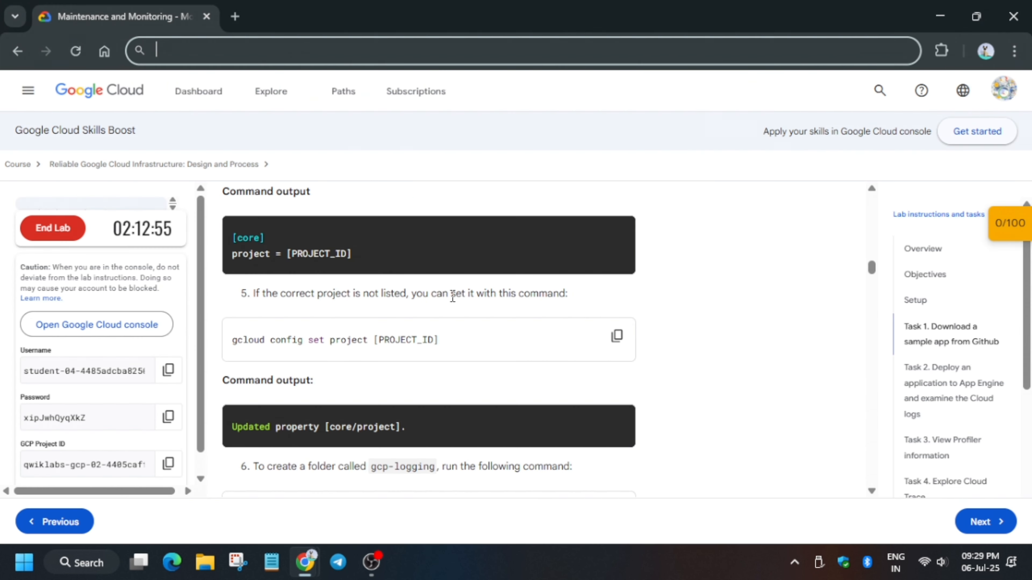
scroll(450, 307, down, 5)
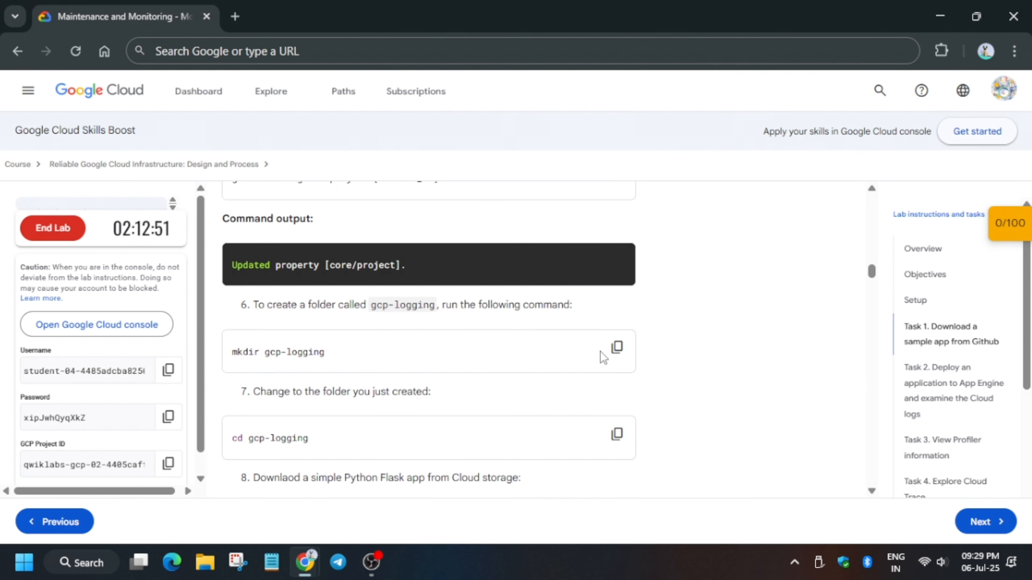
click(617, 346)
key(alt+Tab)
key(ctrl+v)
key(Return)
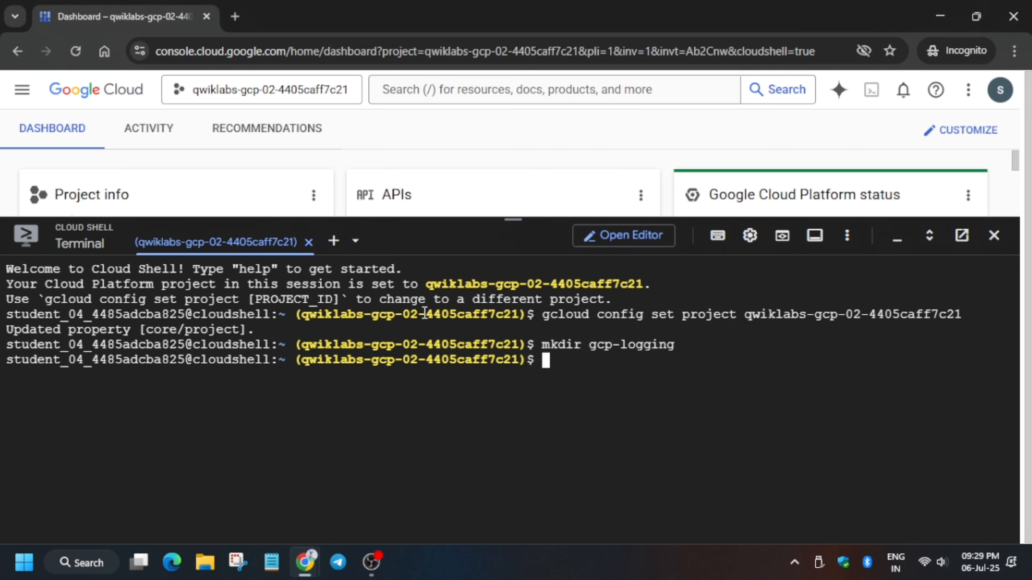
Copy the next lab command and run cd gcp-logging in Cloud Shell.
key(alt+Tab)
scroll(455, 337, down, 4)
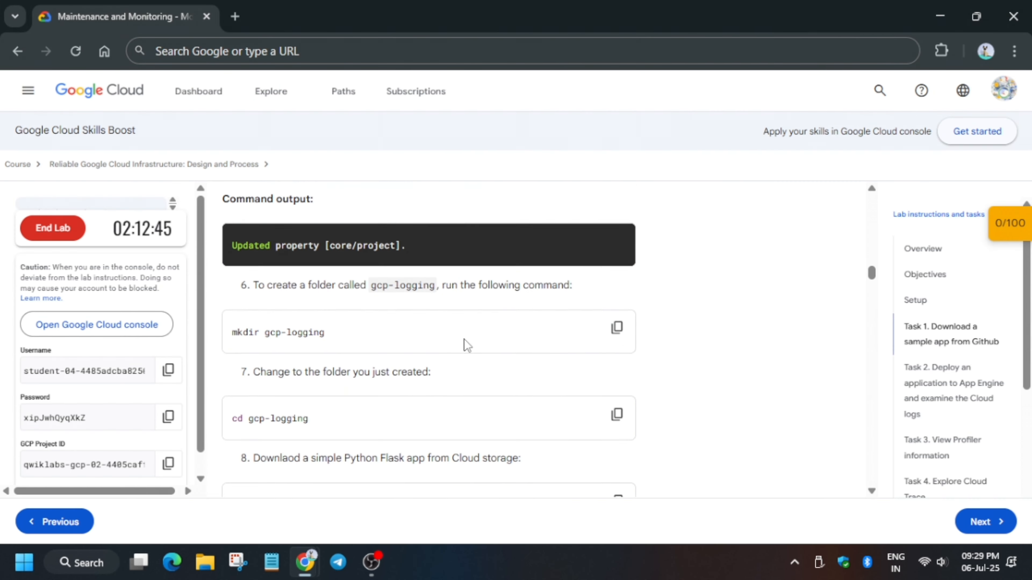
click(613, 272)
key(alt+Tab)
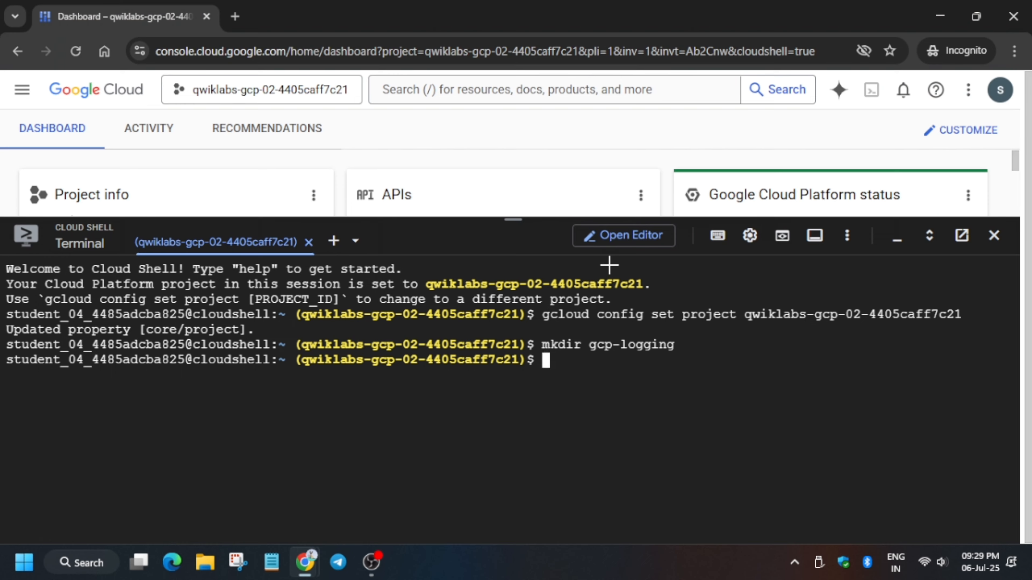
key(ctrl+v)
key(Return)
Download the Python Flask app by running the lab's gcloud storage cp gs://cloud-training/CBL175/design-process.zip . command in Cloud Shell.
key(alt+Tab)
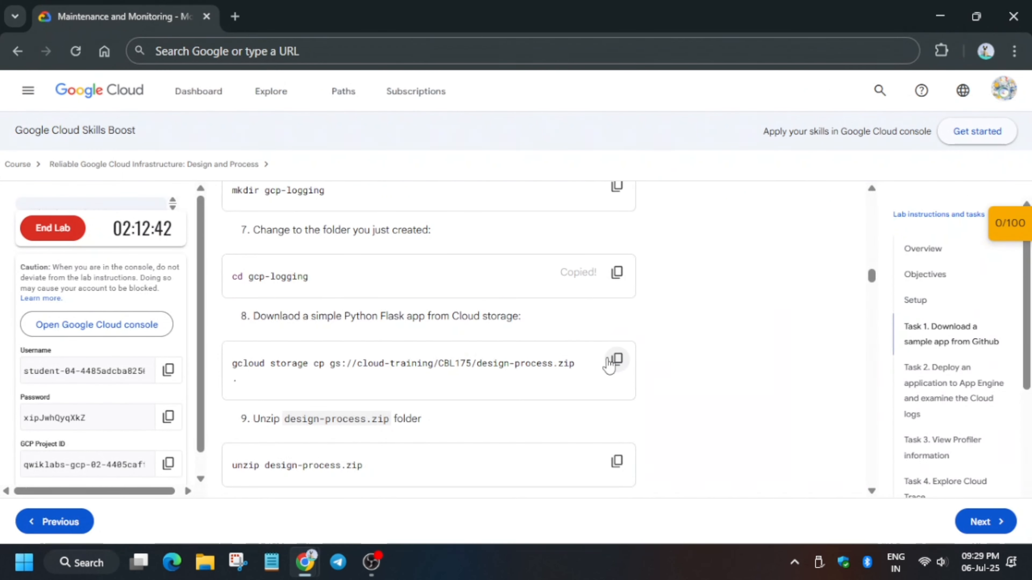
click(618, 361)
key(alt+Tab)
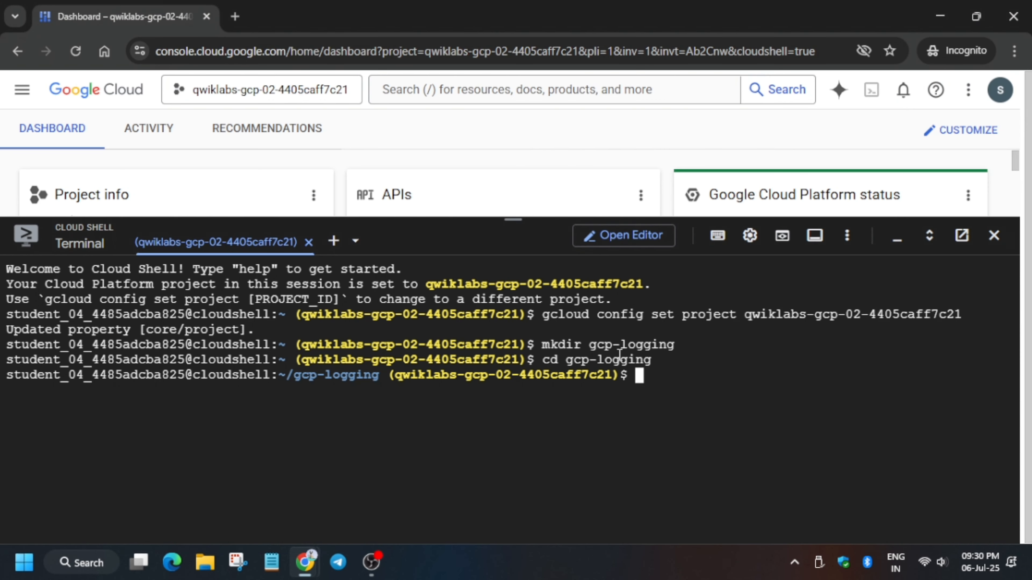
key(ctrl+v)
key(Return)
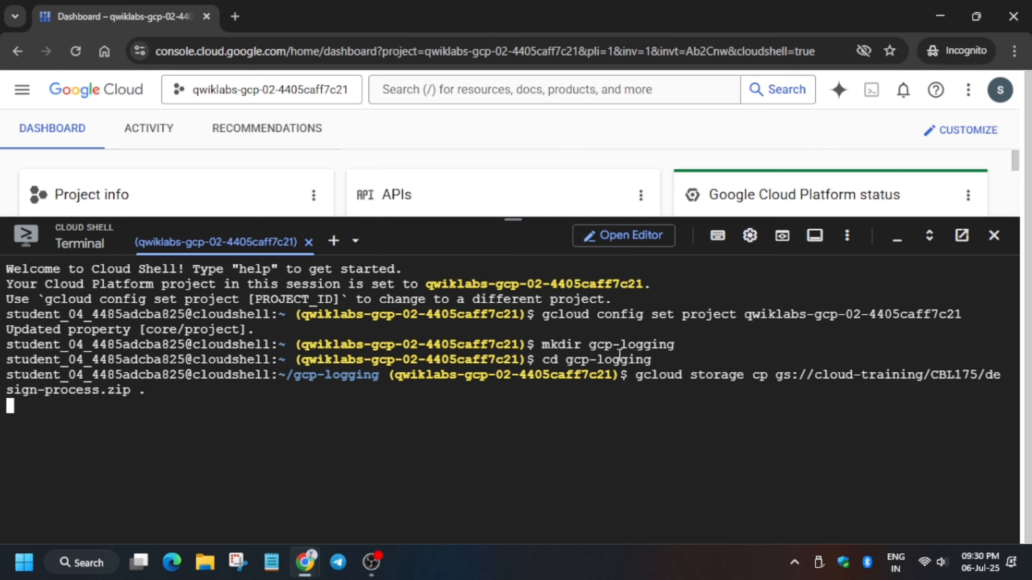
Extract the downloaded archive by running the lab's unzip design-process.zip command in Cloud Shell.
key(alt+Tab)
scroll(611, 314, down, 5)
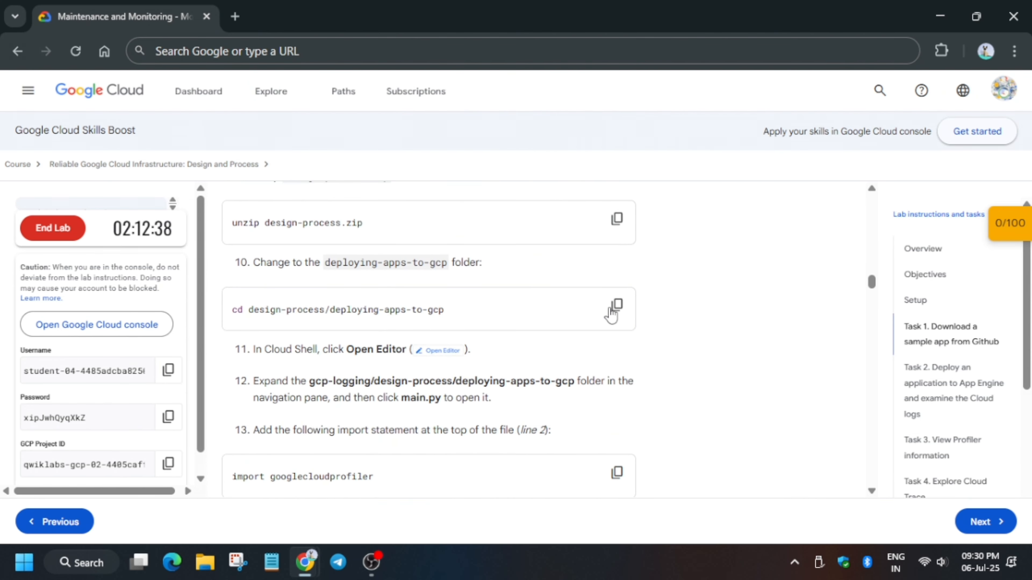
click(616, 221)
key(alt+Tab)
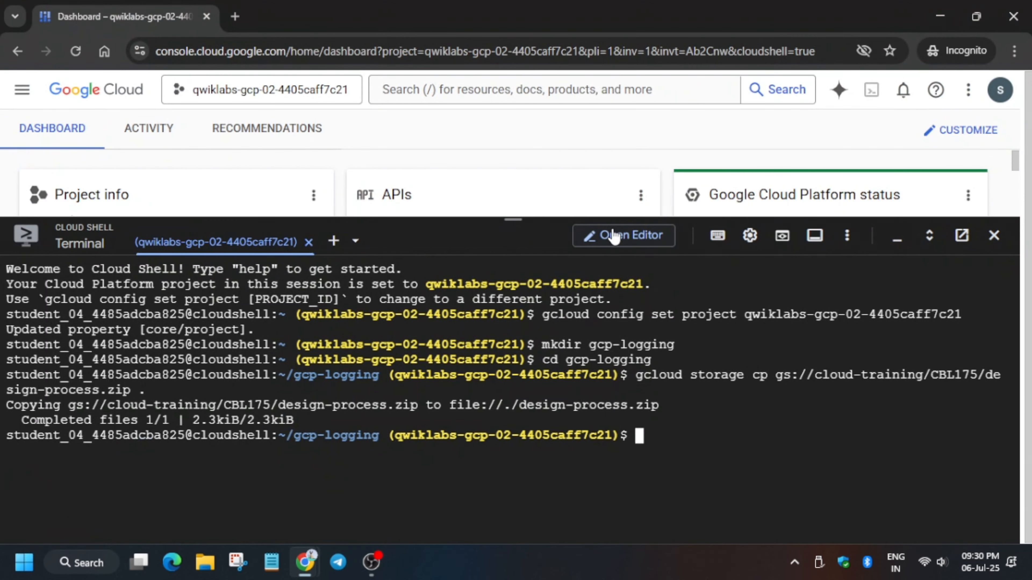
key(ctrl+v)
key(Return)
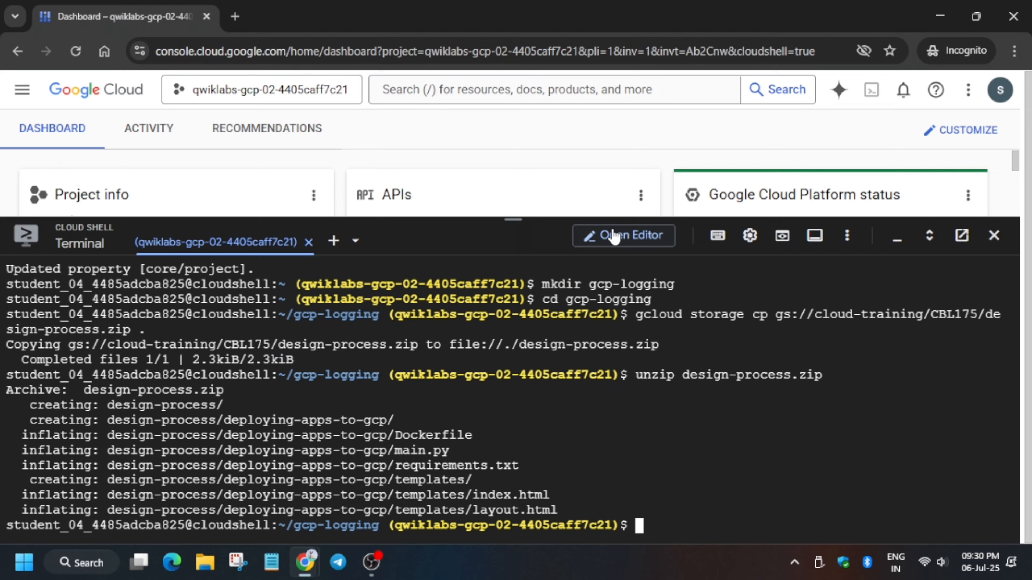
Change to the app folder by running the lab's cd design-process/deploying-apps-to-gcp command in Cloud Shell.
key(alt+Tab)
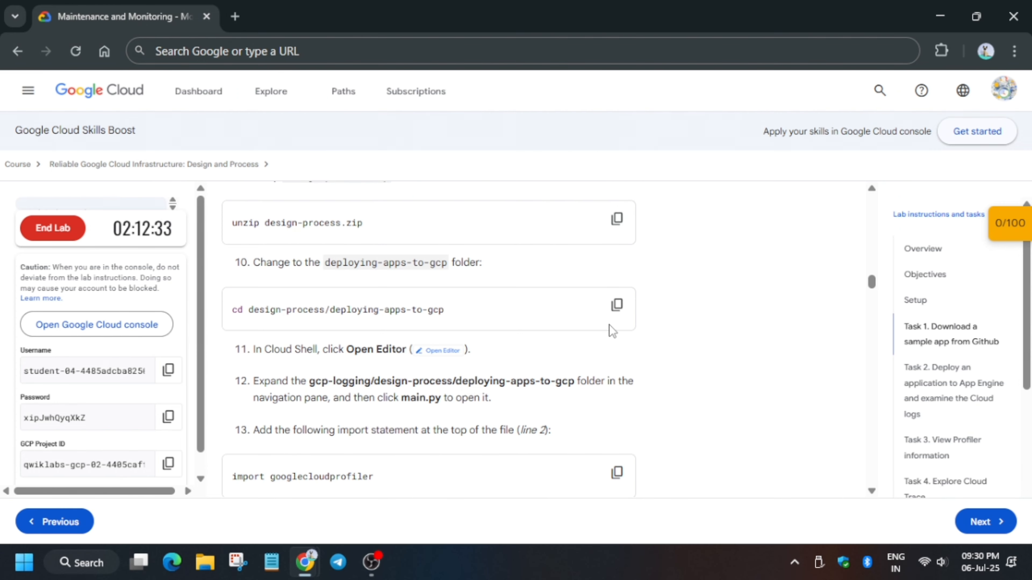
click(616, 306)
key(alt+Tab)
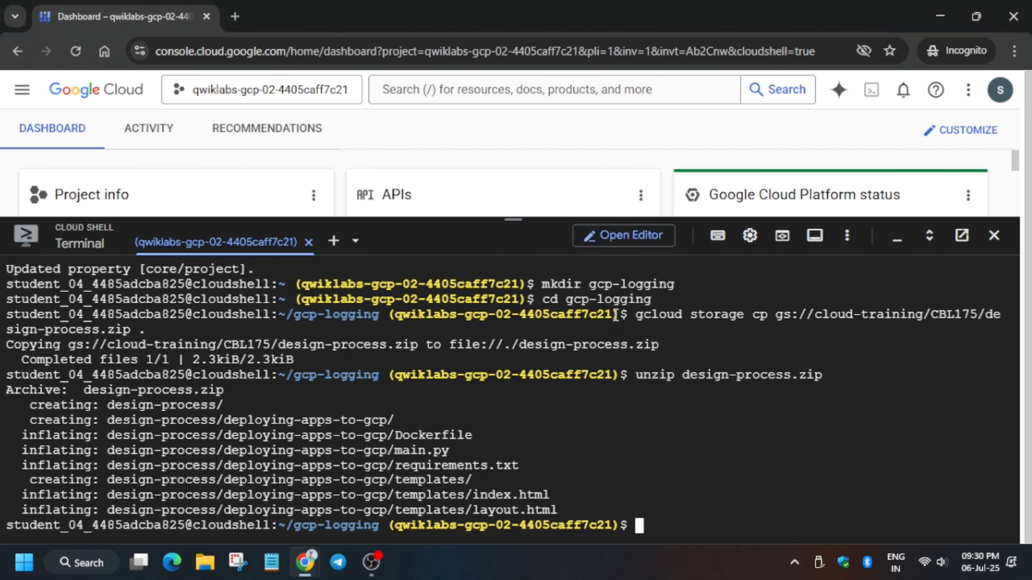
key(ctrl+v)
key(Return)
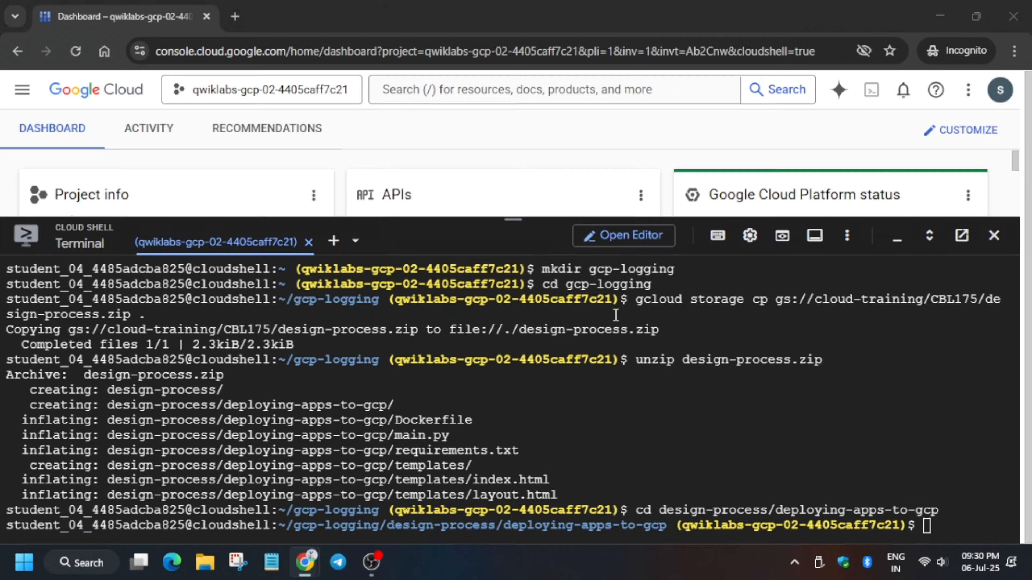
Copy the import googlecloudprofiler statement from the lab instructions and open the Cloud Shell Editor.
key(alt+Tab)
scroll(599, 323, down, 3)
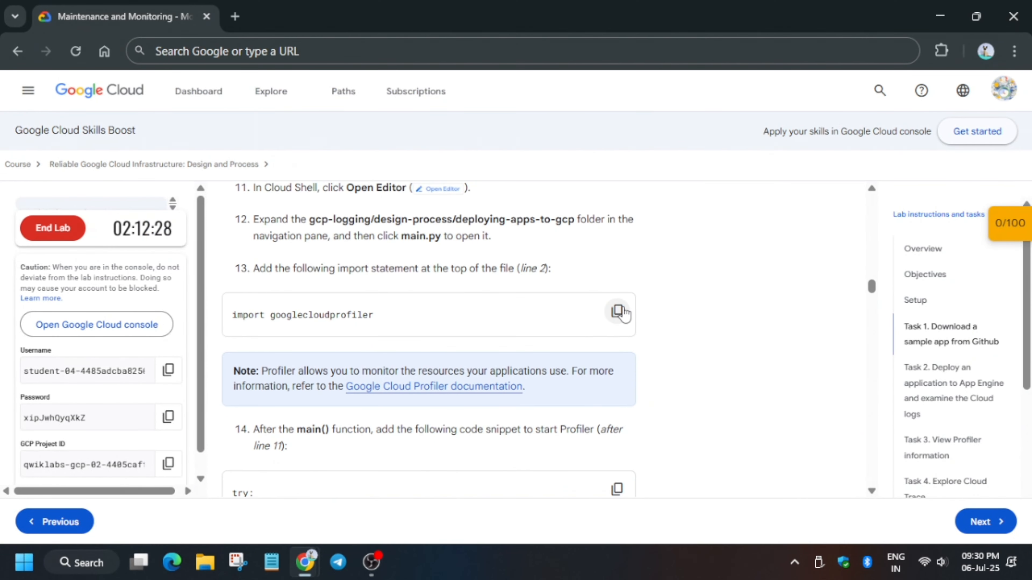
click(616, 310)
key(alt+Tab)
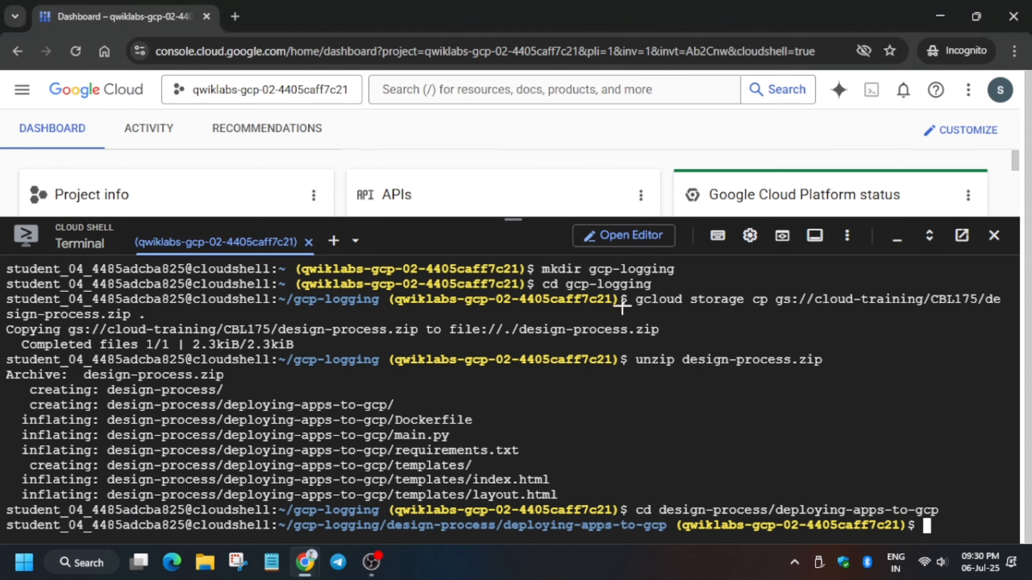
click(650, 237)
click(697, 217)
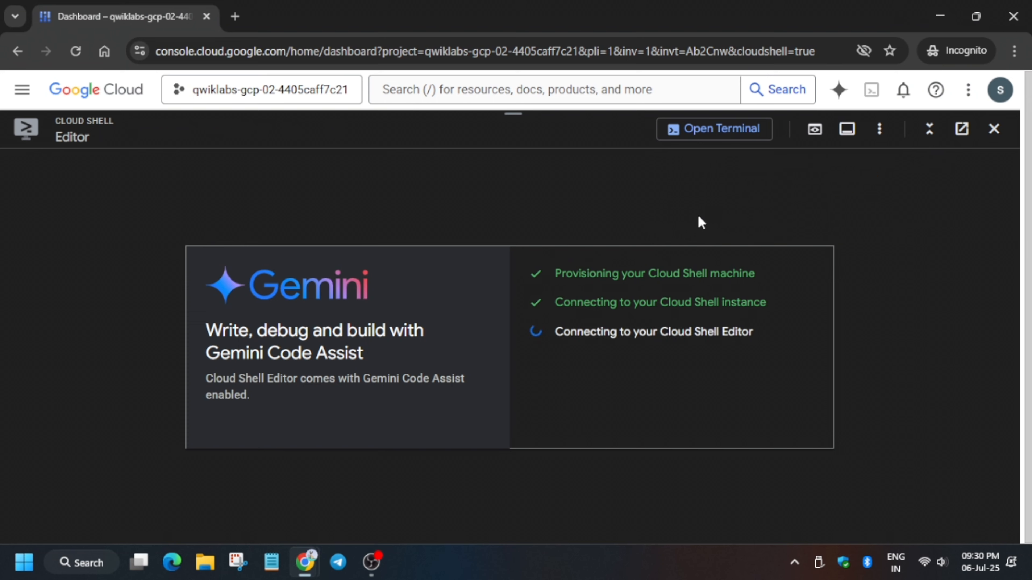
Review the lab instructions for the main.py and requirements.txt edits, enabling Profiler and building the Docker container.
key(alt+Tab)
scroll(486, 325, down, 7)
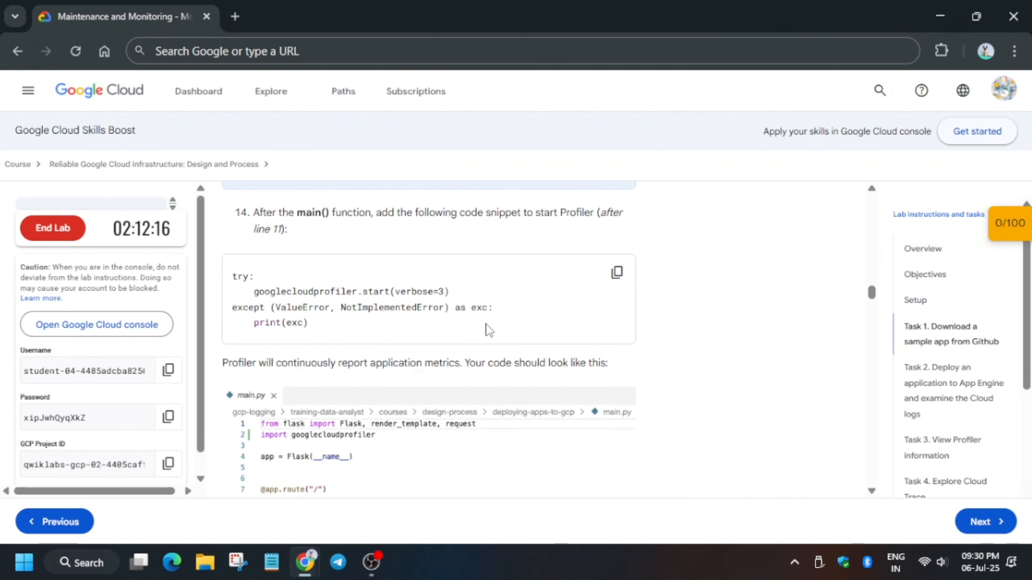
scroll(488, 324, down, 8)
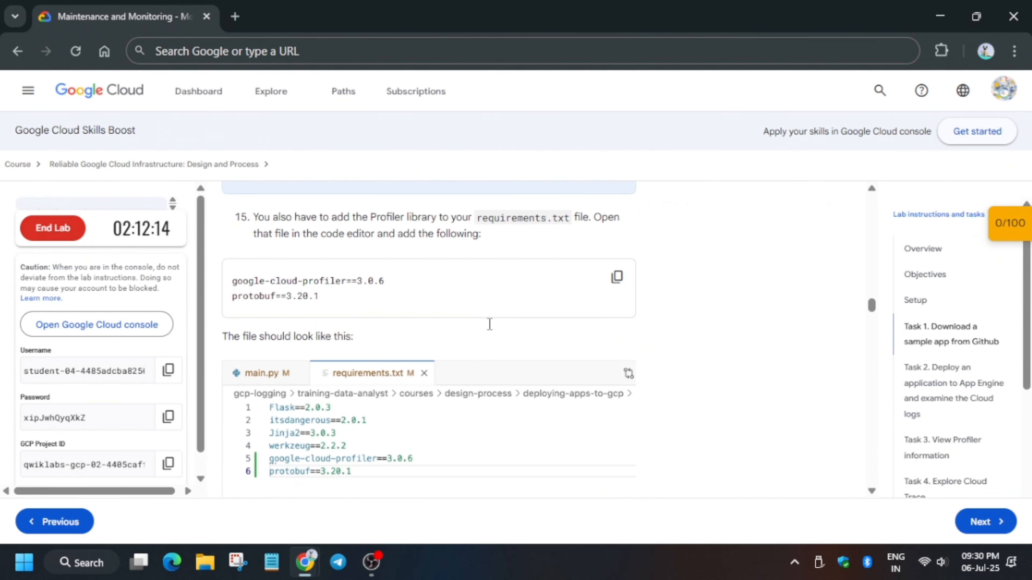
scroll(489, 325, down, 5)
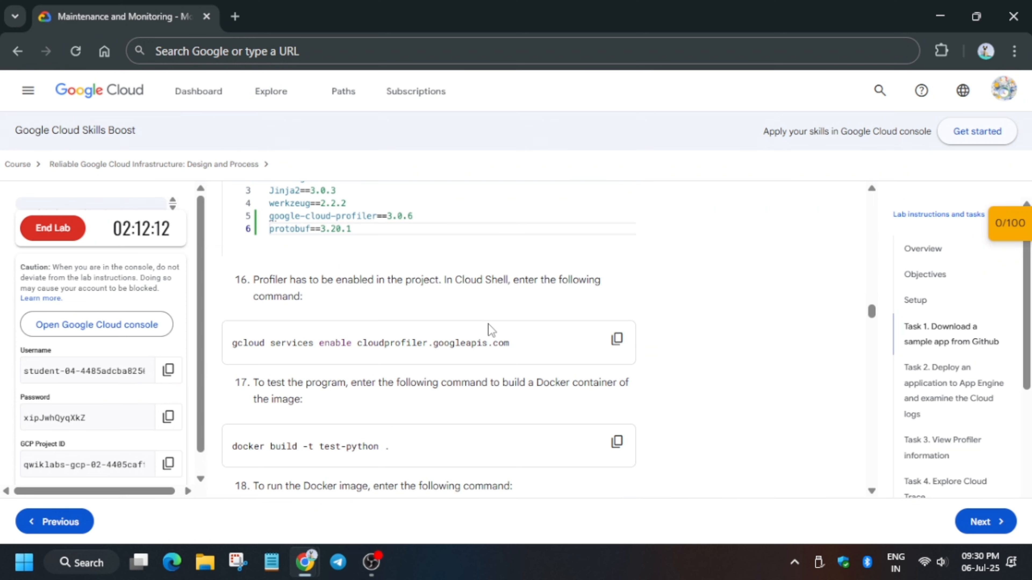
scroll(489, 325, up, 20)
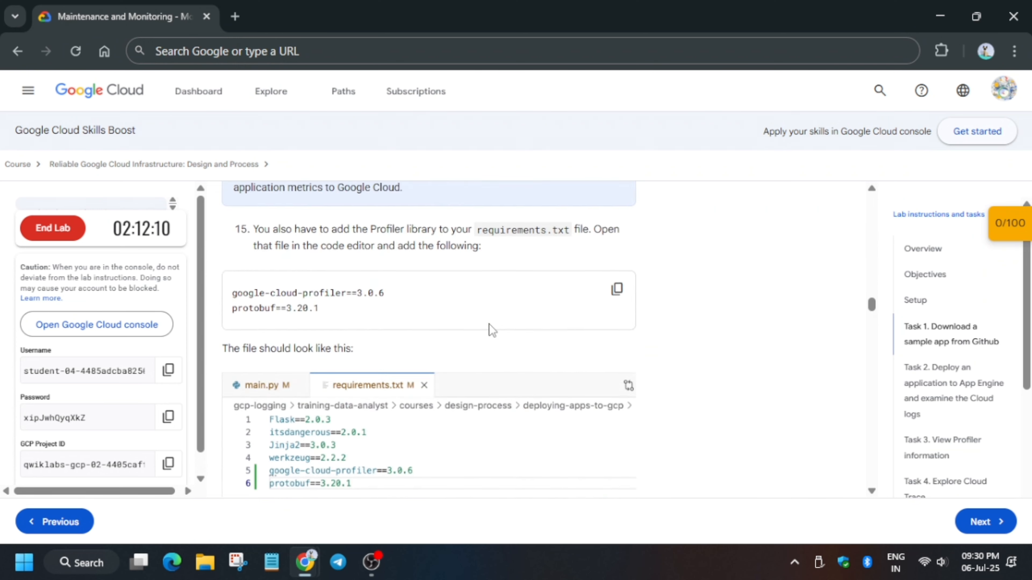
scroll(490, 323, up, 5)
scroll(490, 325, down, 5)
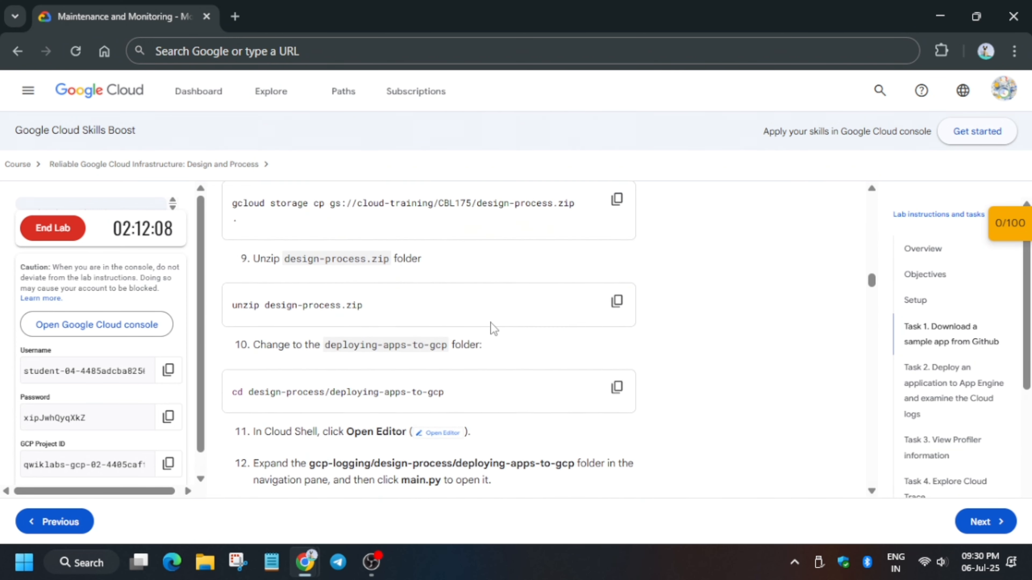
scroll(494, 327, down, 2)
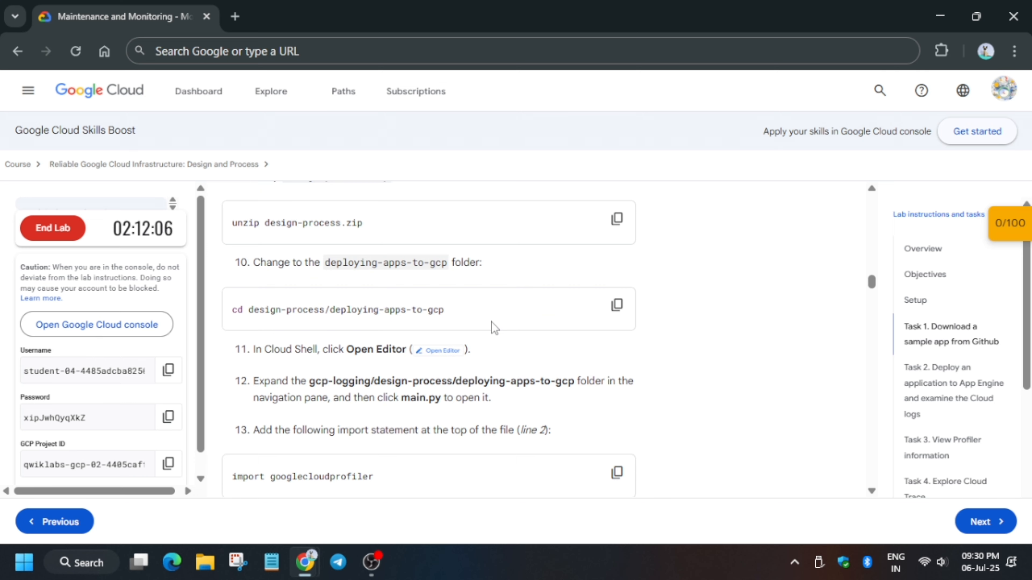
scroll(494, 328, down, 2)
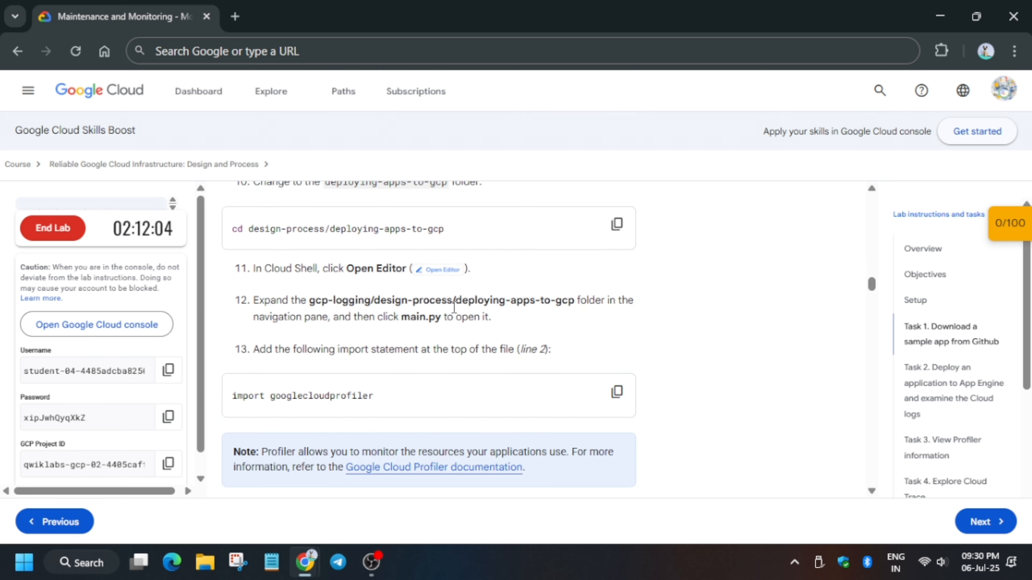
Open main.py from the gcp-logging/design-process/deploying-apps-to-gcp folder in the Cloud Shell Editor.
key(alt+Tab)
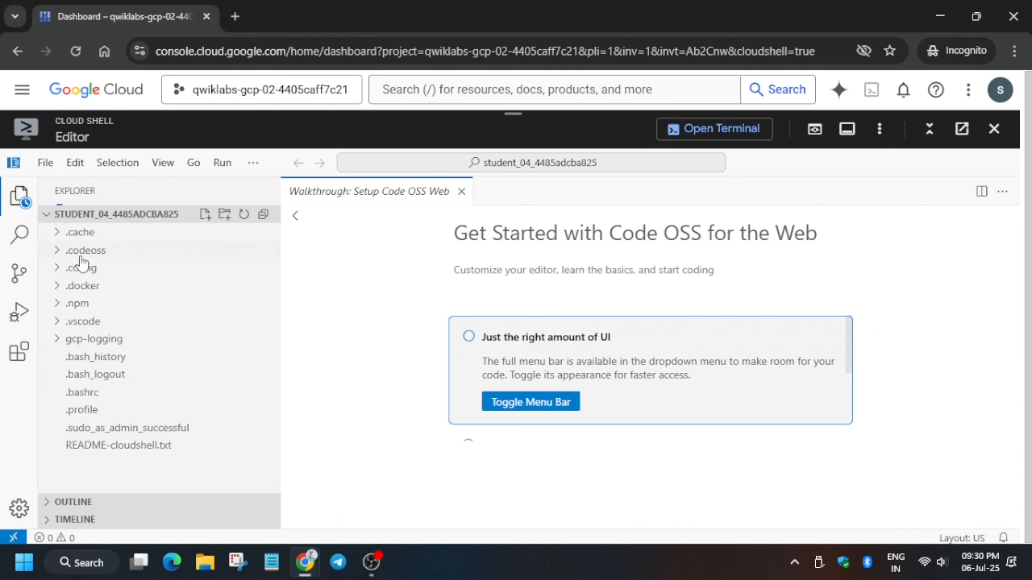
click(84, 345)
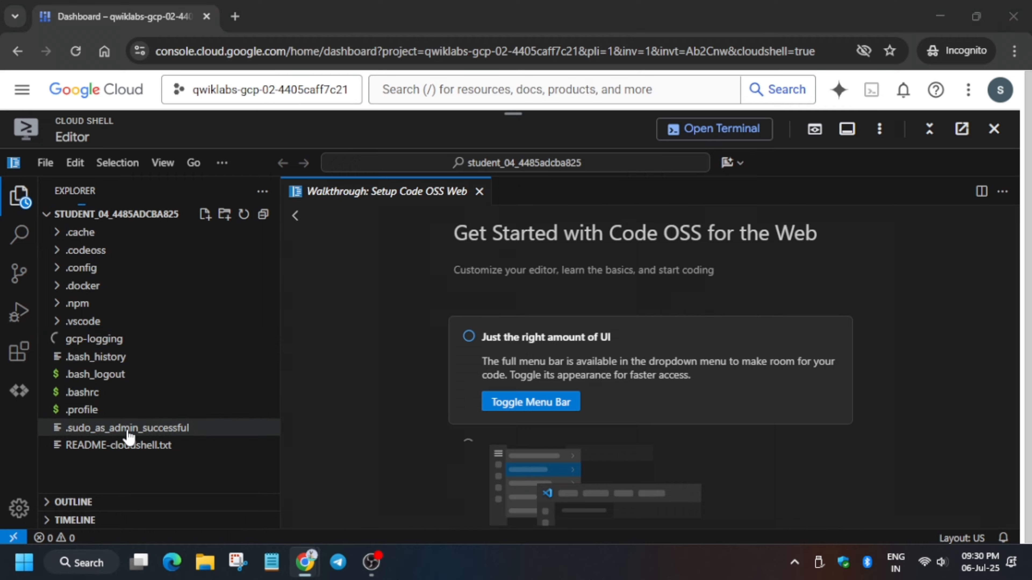
key(alt+Tab)
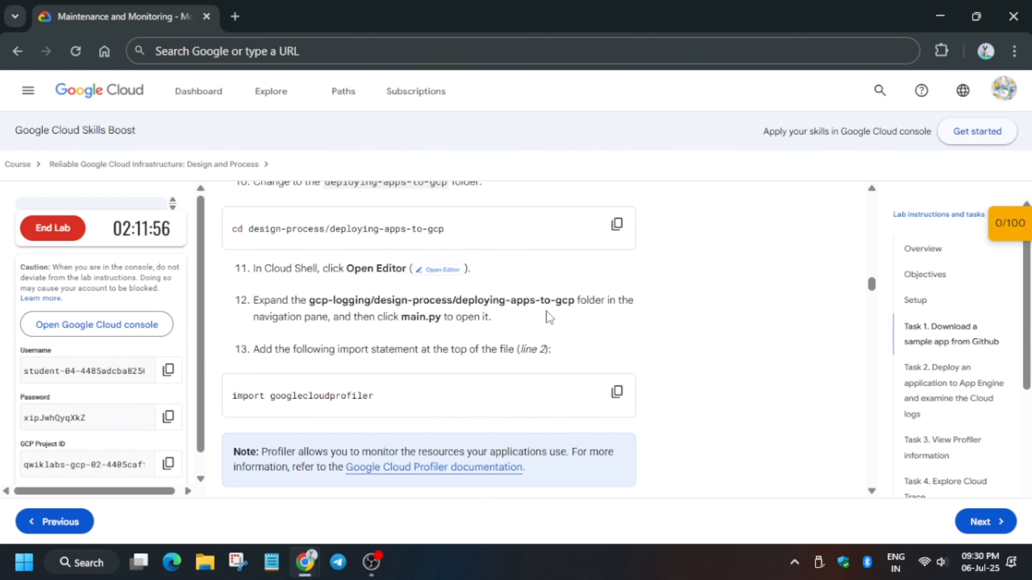
key(alt+Tab)
click(63, 251)
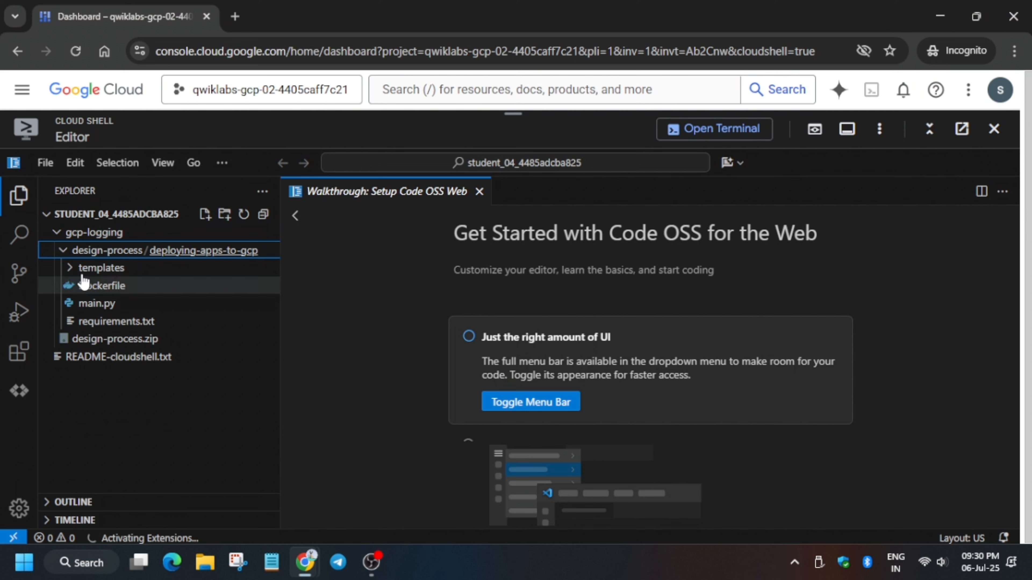
click(93, 309)
Copy the import googlecloudprofiler statement from the lab instructions into line 2 of main.py.
key(alt+Tab)
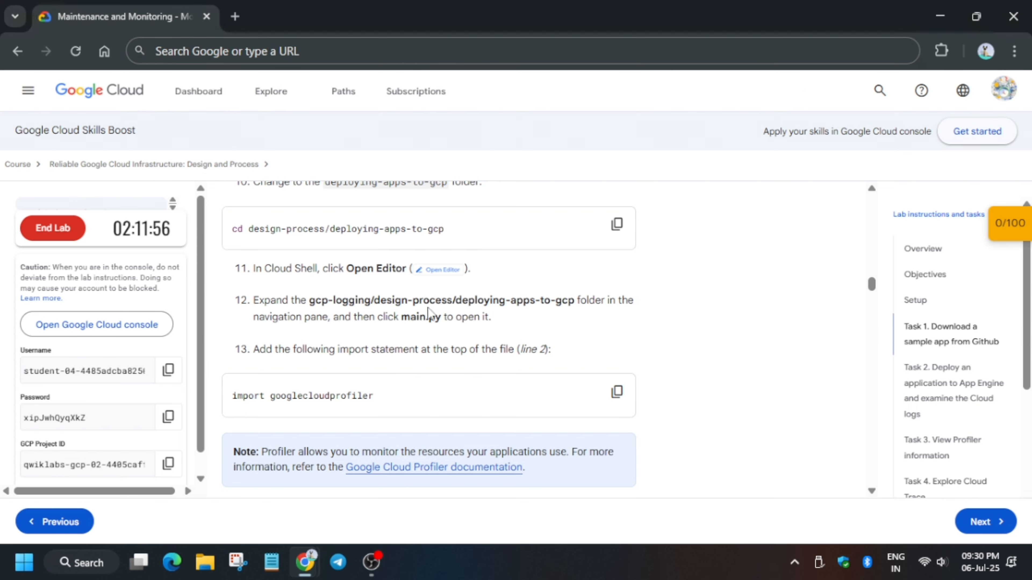
scroll(428, 314, down, 5)
scroll(434, 383, up, 3)
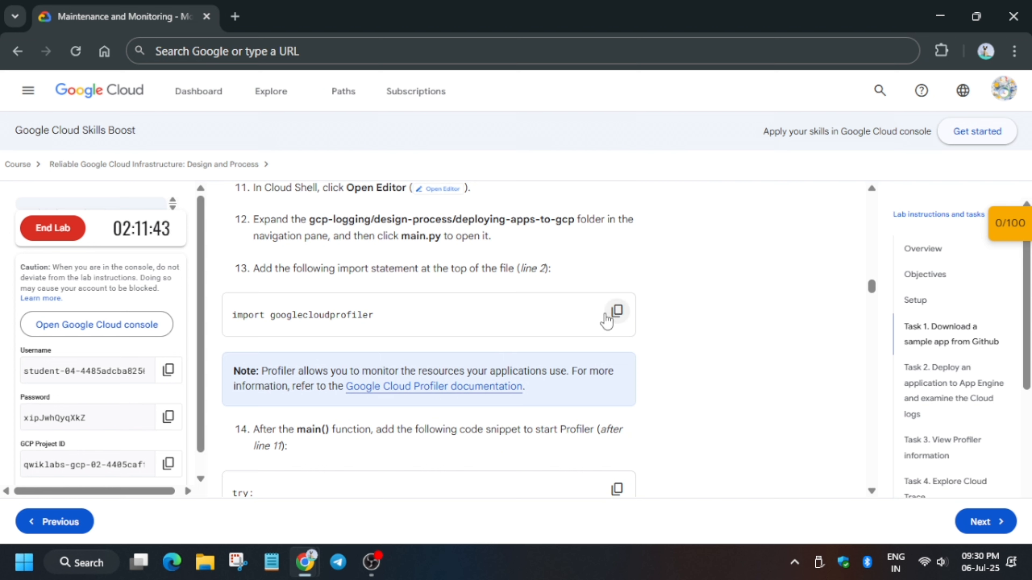
click(616, 311)
key(alt+Tab)
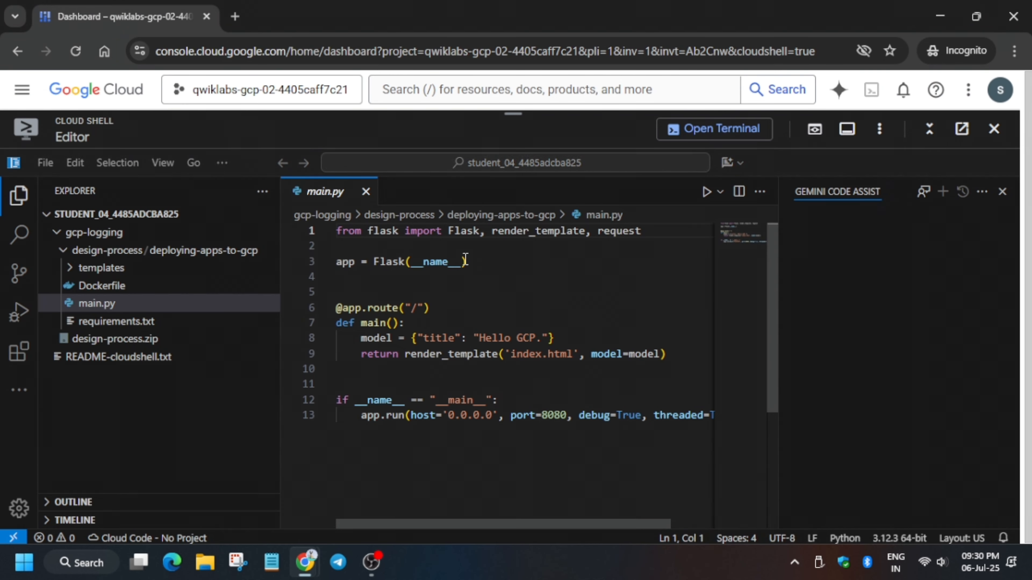
click(386, 246)
key(ctrl+v)
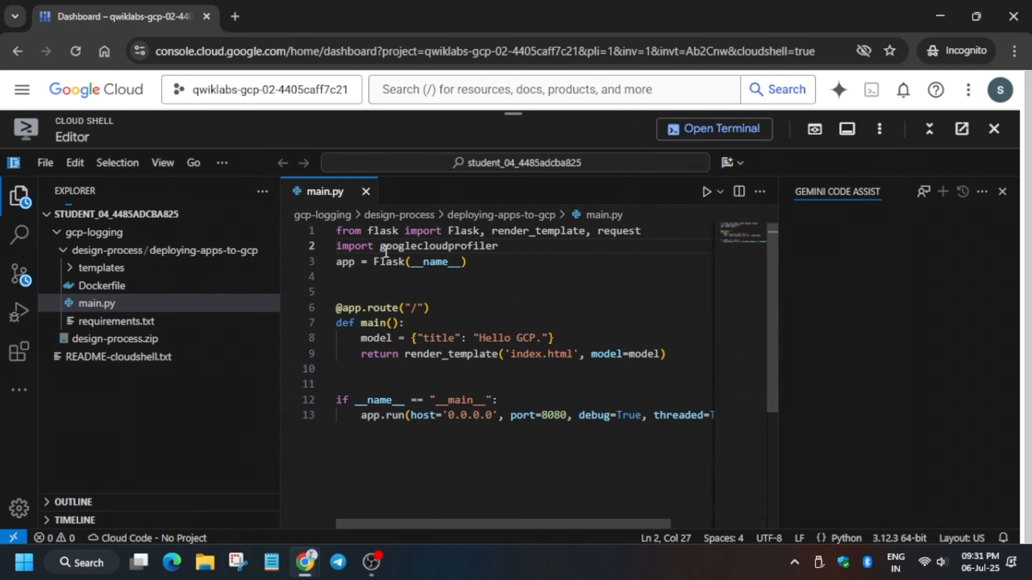
Copy the lab's try/except snippet with googlecloudprofiler.start(verbose=3) into main.py after the main() function, matching the lab's example code.
key(alt+Tab)
scroll(405, 376, down, 4)
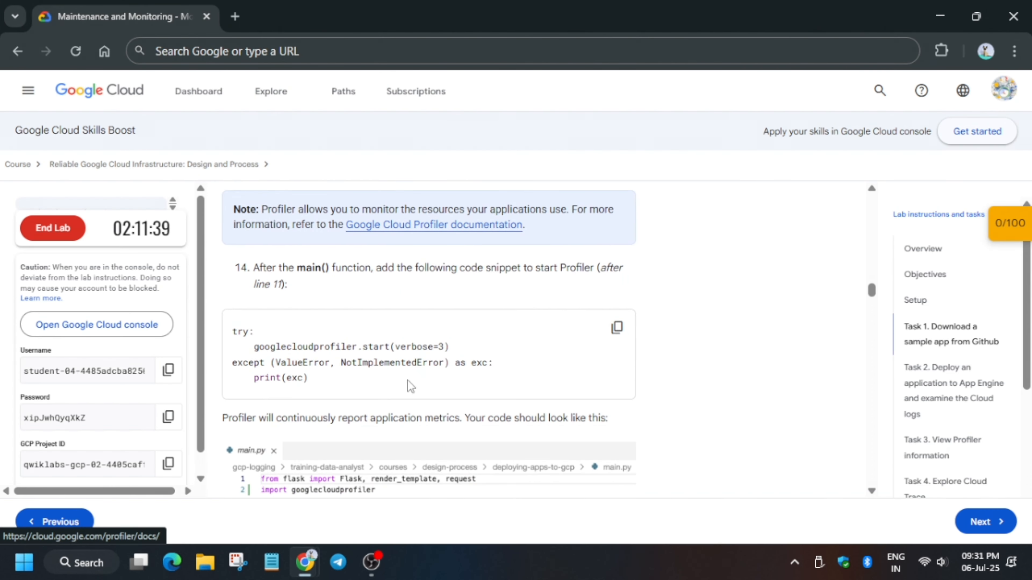
click(627, 334)
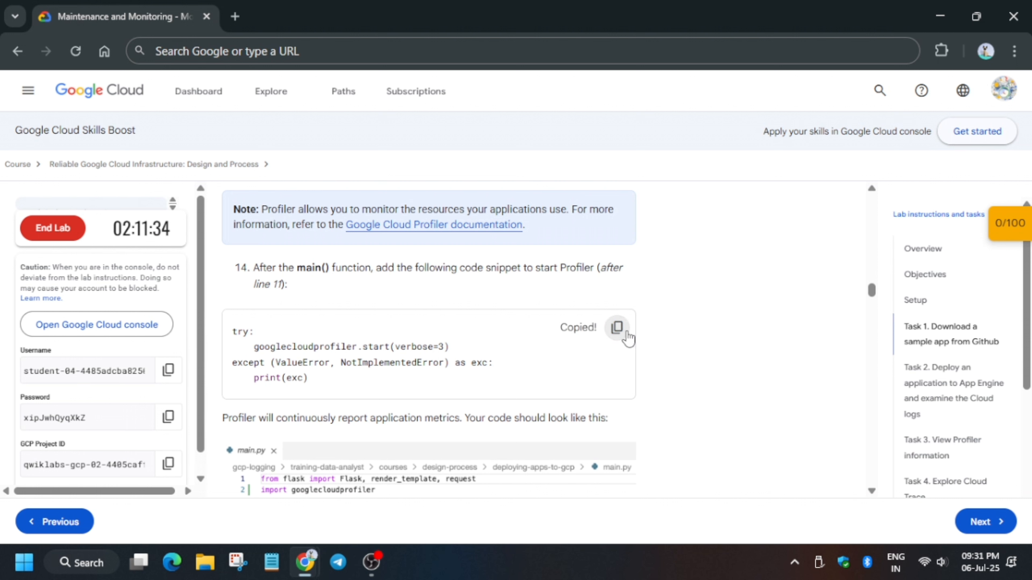
key(alt+Tab)
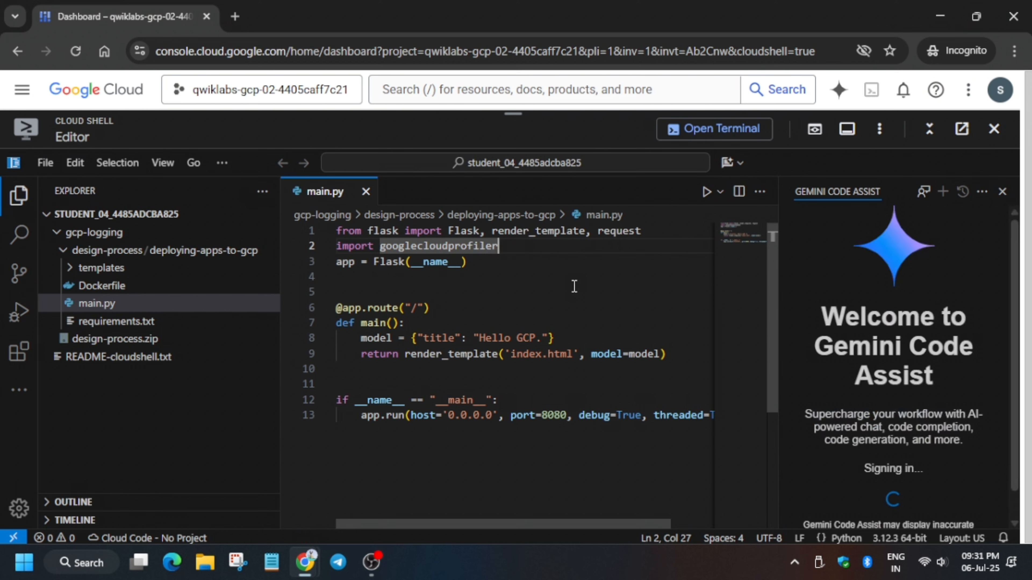
key(alt+Tab)
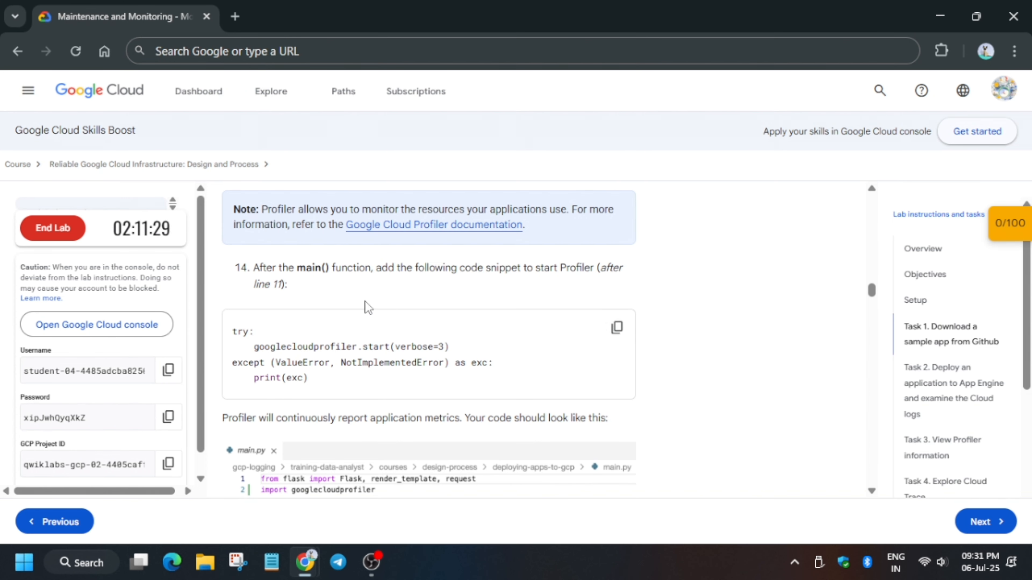
scroll(357, 346, down, 4)
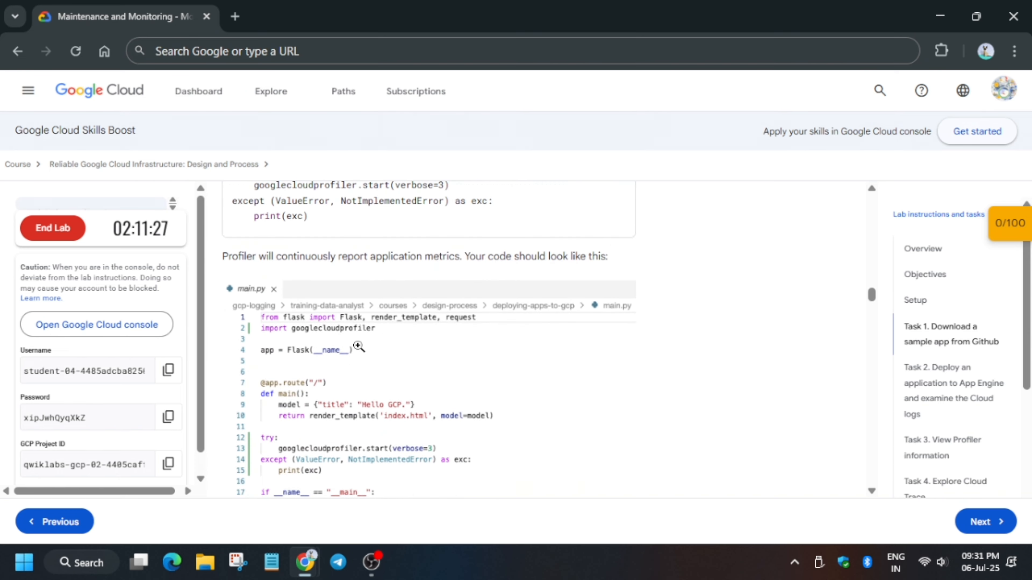
scroll(357, 346, up, 5)
scroll(358, 346, down, 5)
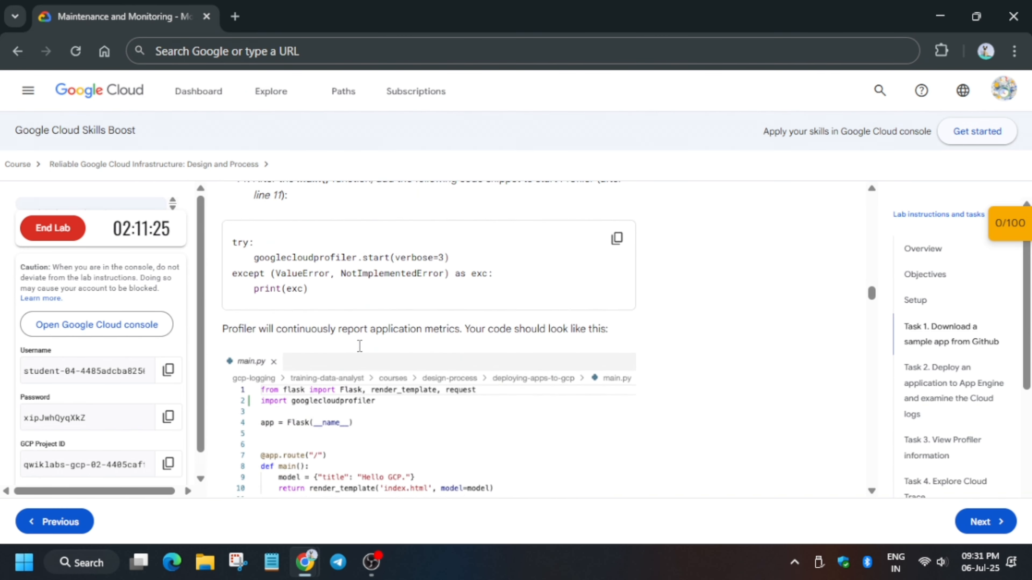
scroll(360, 347, down, 2)
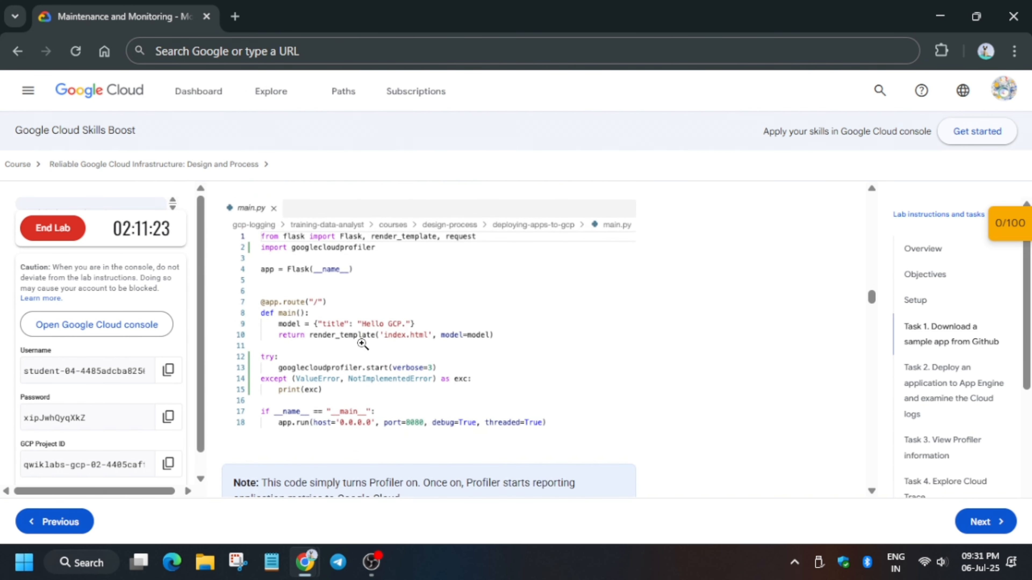
key(alt+Tab)
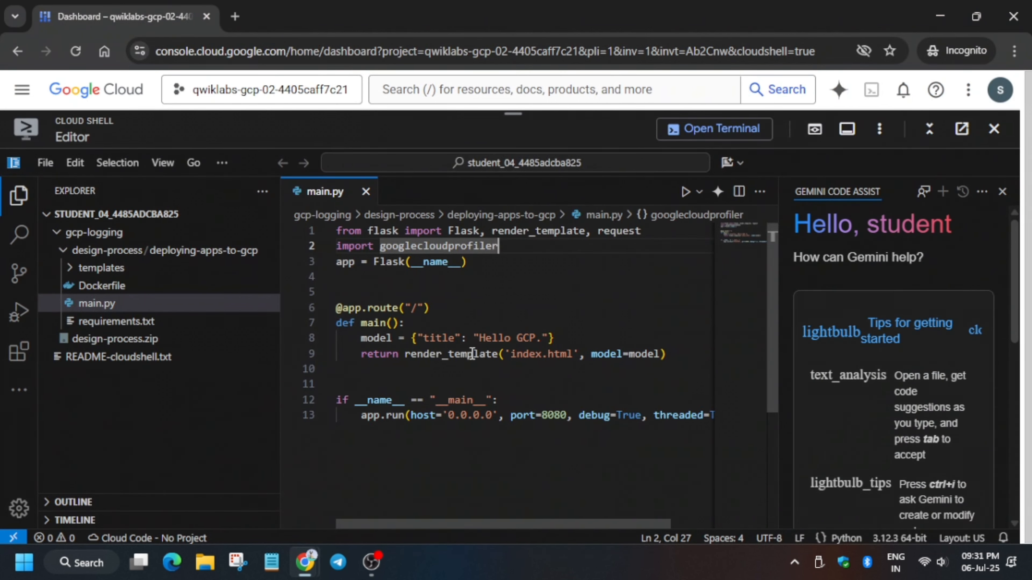
click(355, 368)
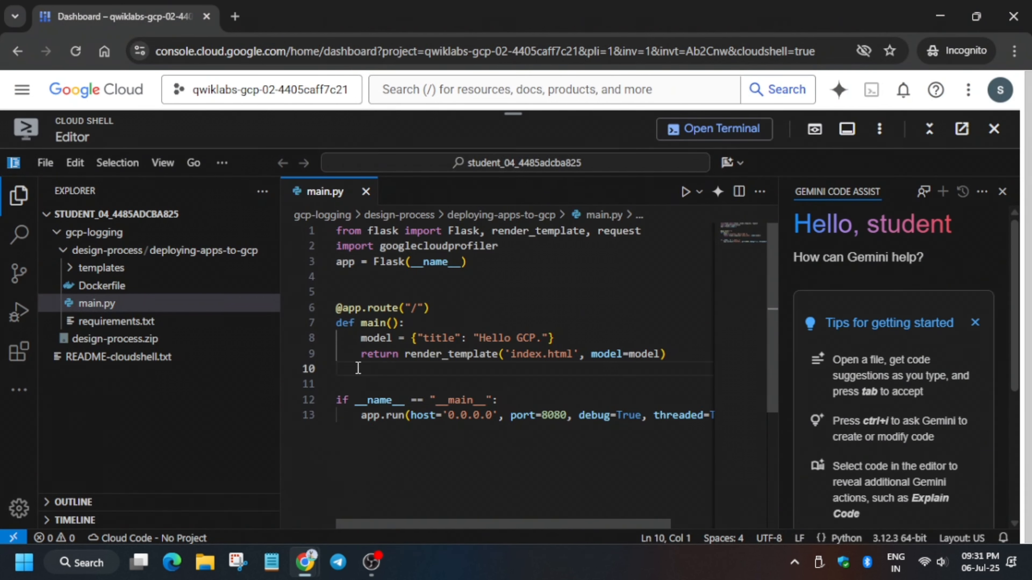
key(ctrl+v)
key(alt+Tab)
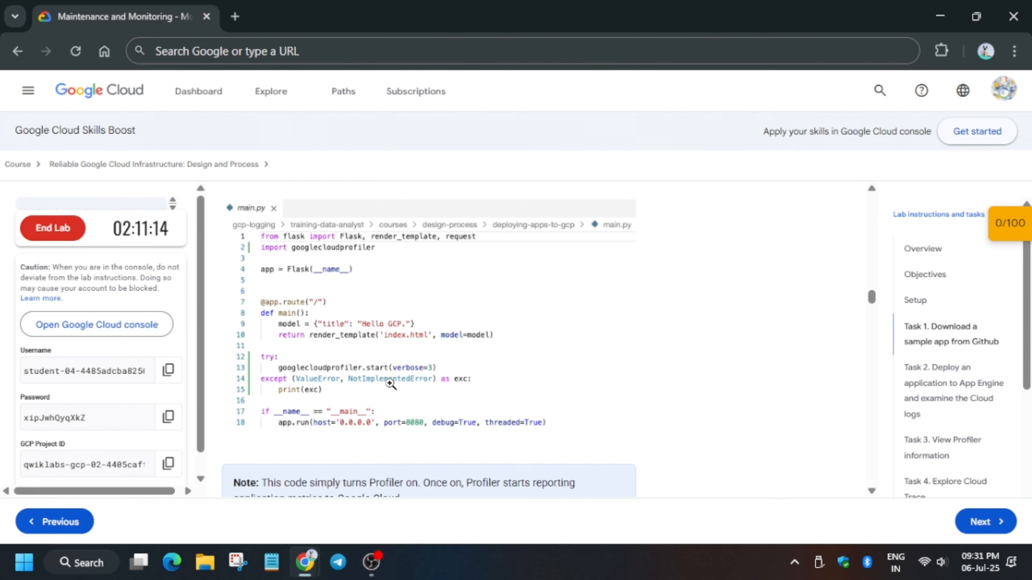
key(alt+Tab)
key(alt+Tab)
Copy google-cloud-profiler==3.0.6 and protobuf==3.20.1 from the lab instructions and add them at the end of requirements.txt.
scroll(408, 419, down, 4)
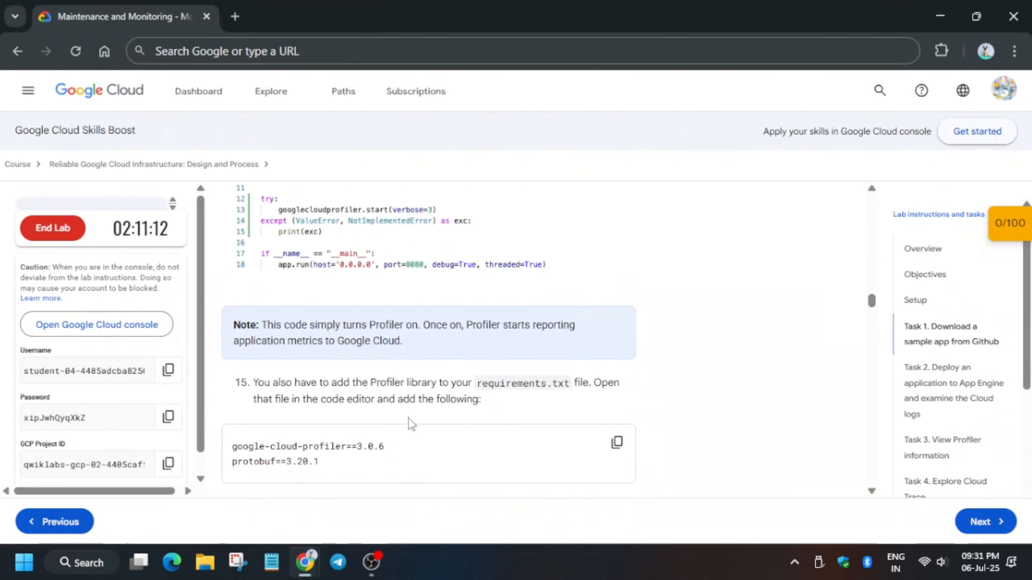
scroll(408, 418, up, 5)
scroll(462, 358, down, 5)
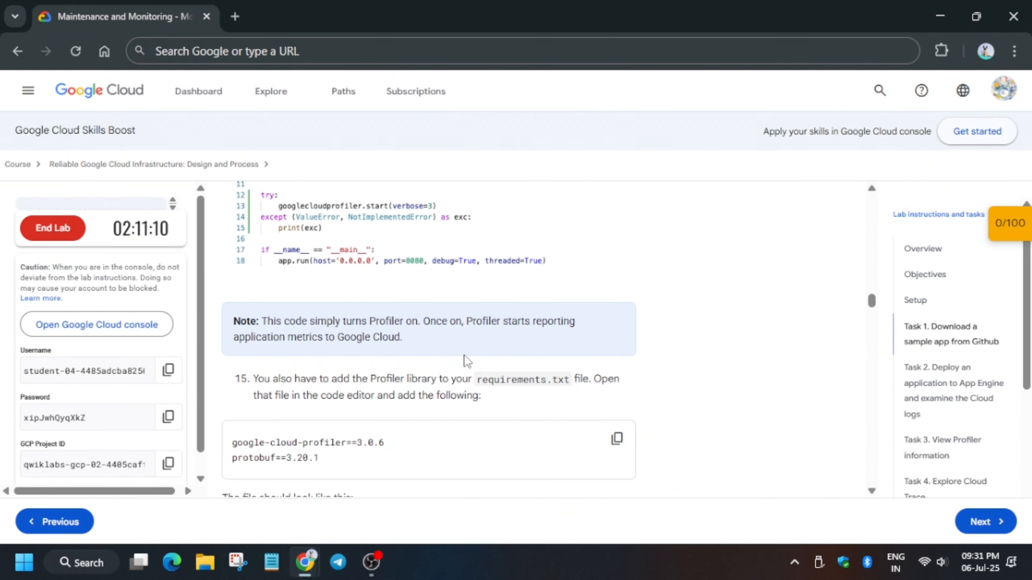
click(614, 438)
key(alt+Tab)
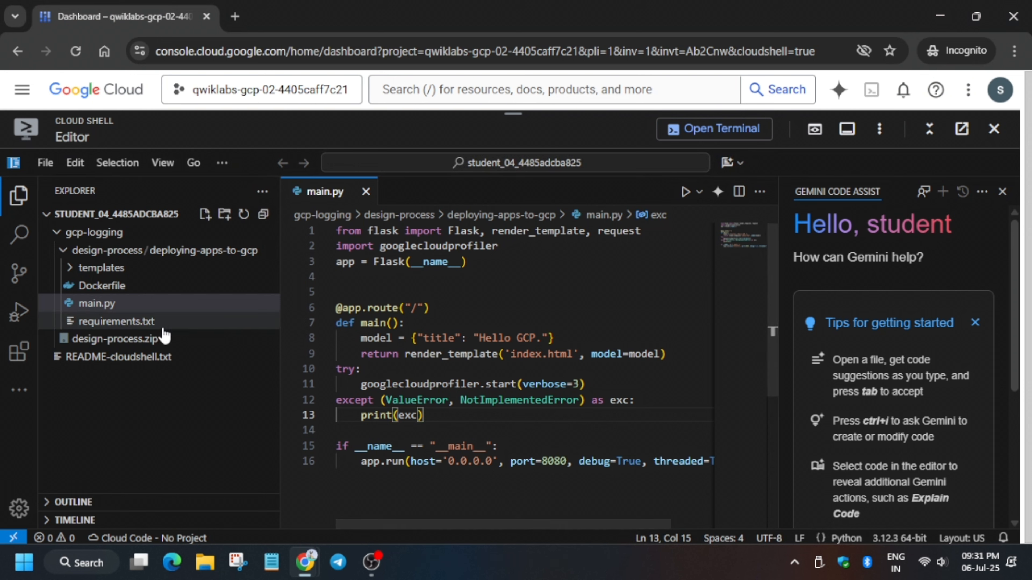
click(116, 321)
click(359, 333)
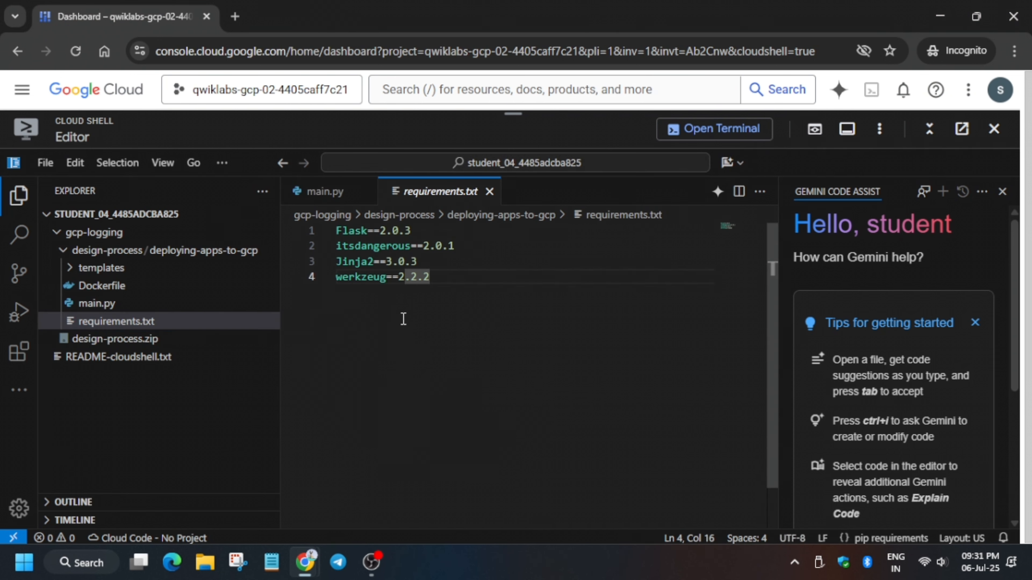
key(Return)
key(ctrl+v)
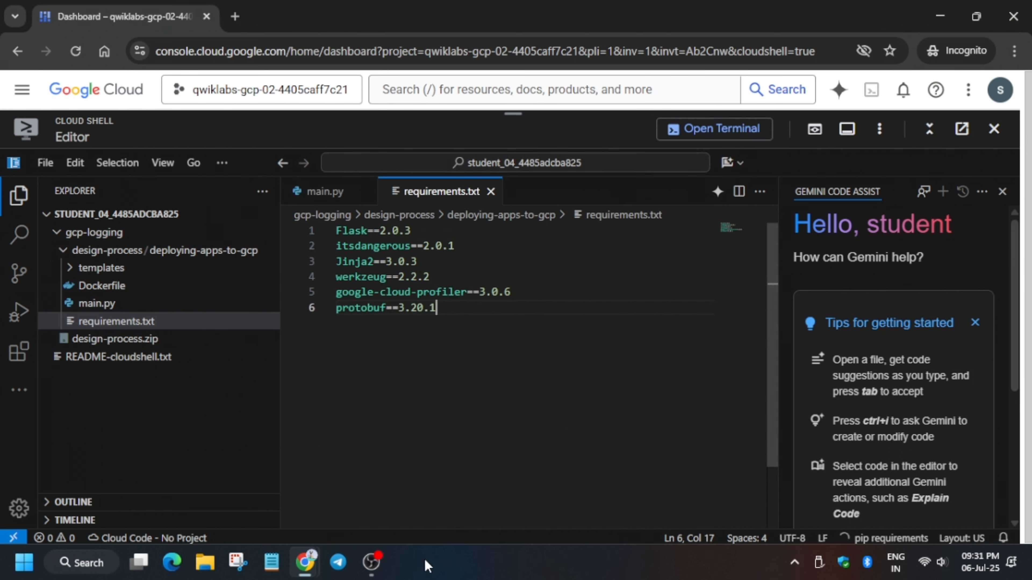
Save requirements.txt after checking it against the lab's example, and reopen the Cloud Shell terminal.
key(alt+Tab)
scroll(438, 238, down, 5)
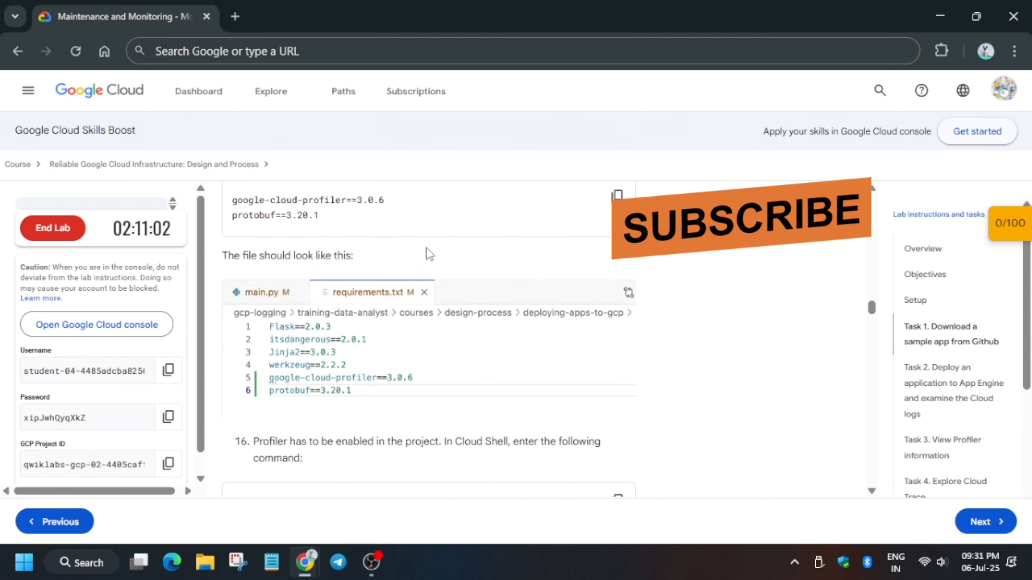
scroll(429, 263, down, 5)
scroll(601, 264, up, 5)
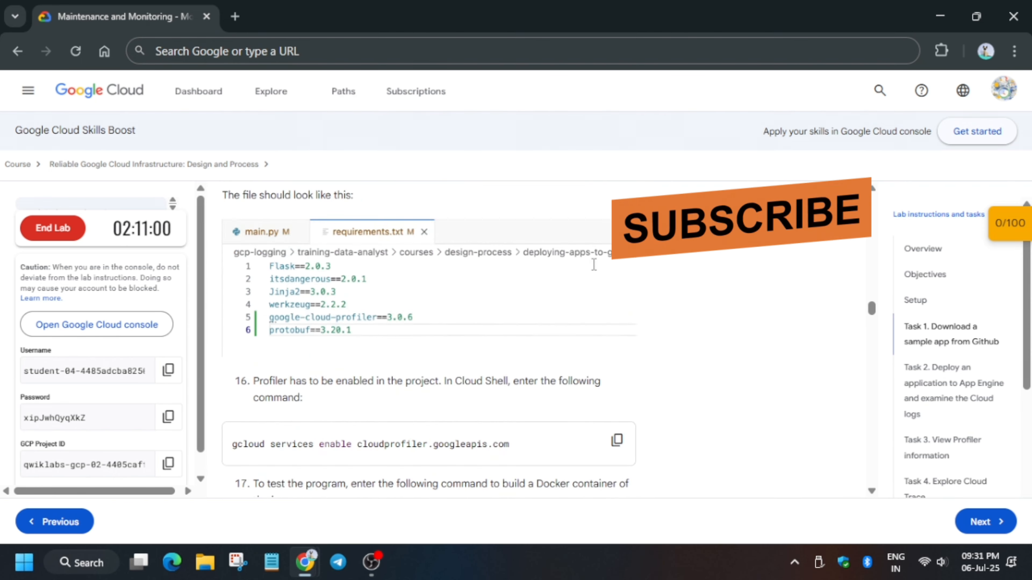
key(alt+Tab)
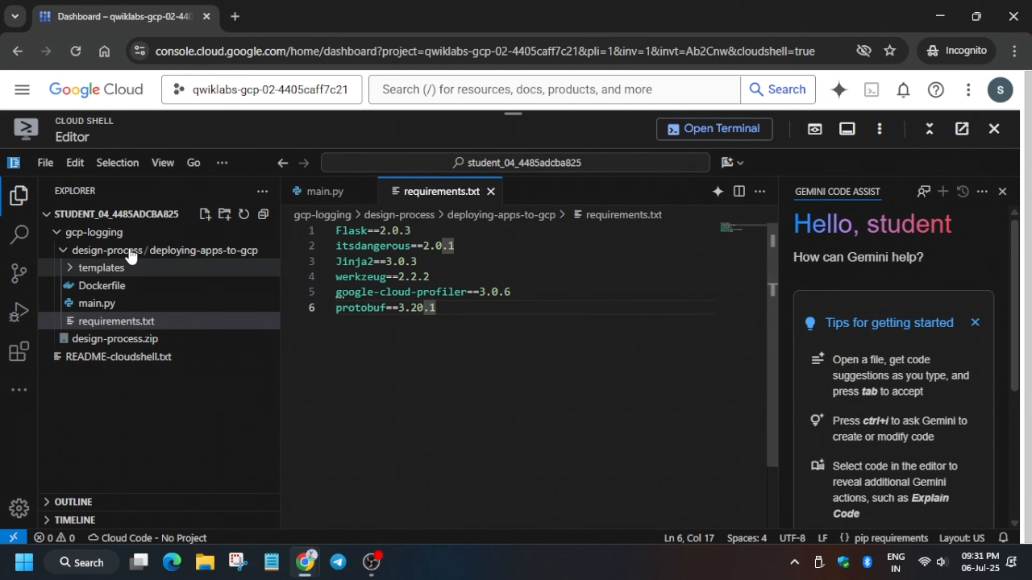
click(45, 162)
click(95, 447)
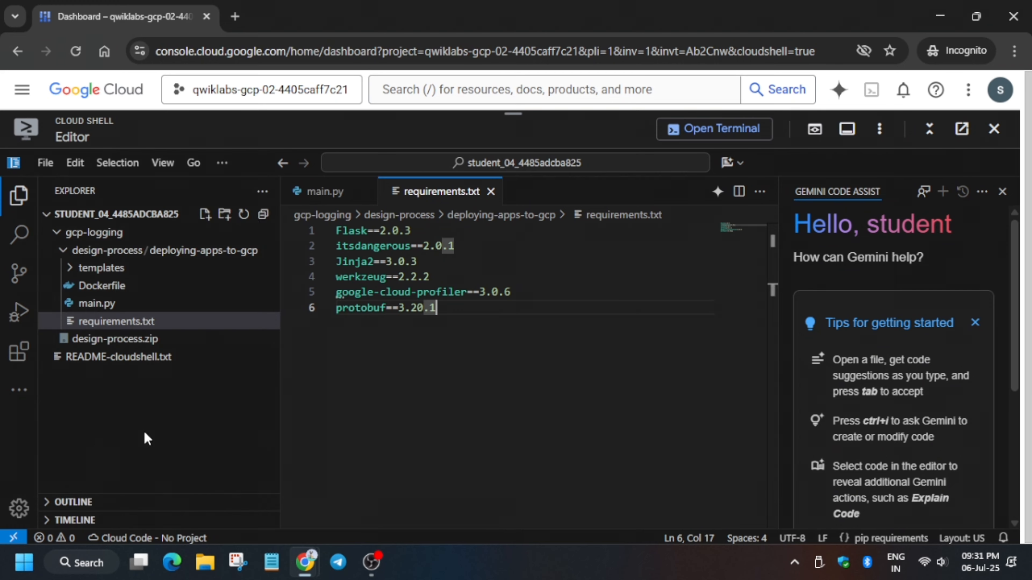
click(737, 129)
key(alt+Tab)
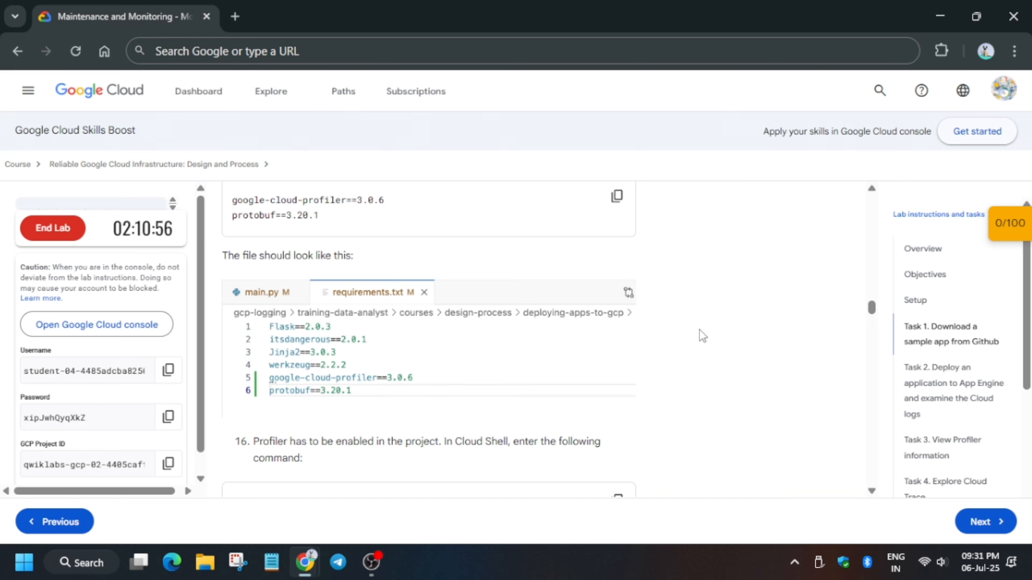
Copy the lab's gcloud services enable cloudprofiler.googleapis.com command and run it in Cloud Shell.
scroll(652, 316, up, 2)
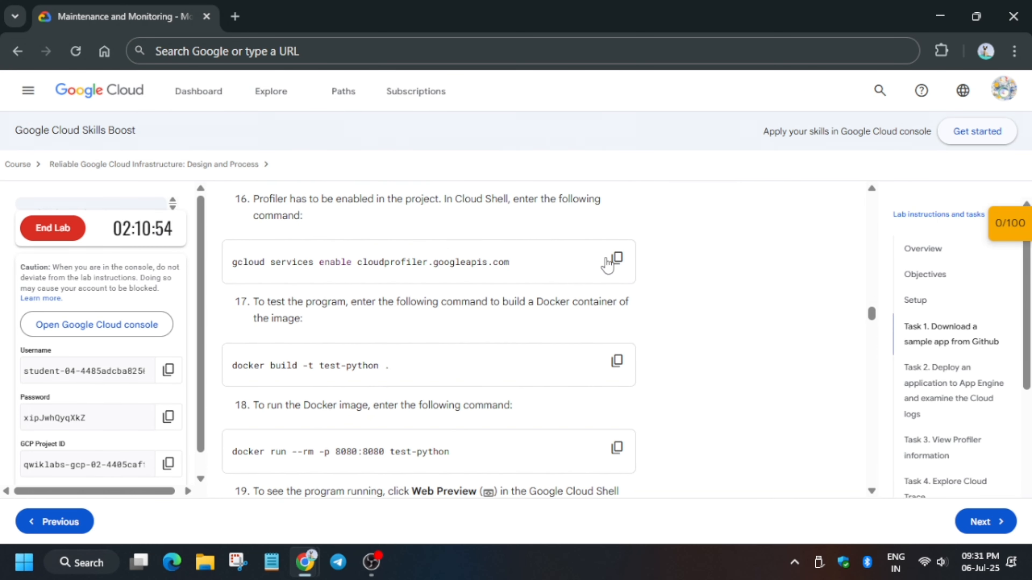
click(616, 258)
key(alt+Tab)
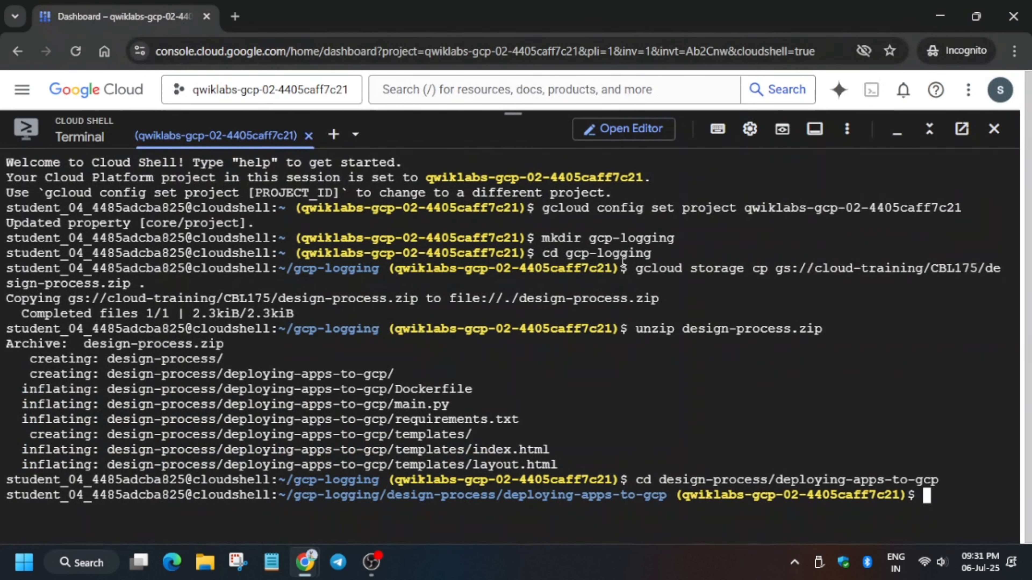
key(ctrl+v)
key(Return)
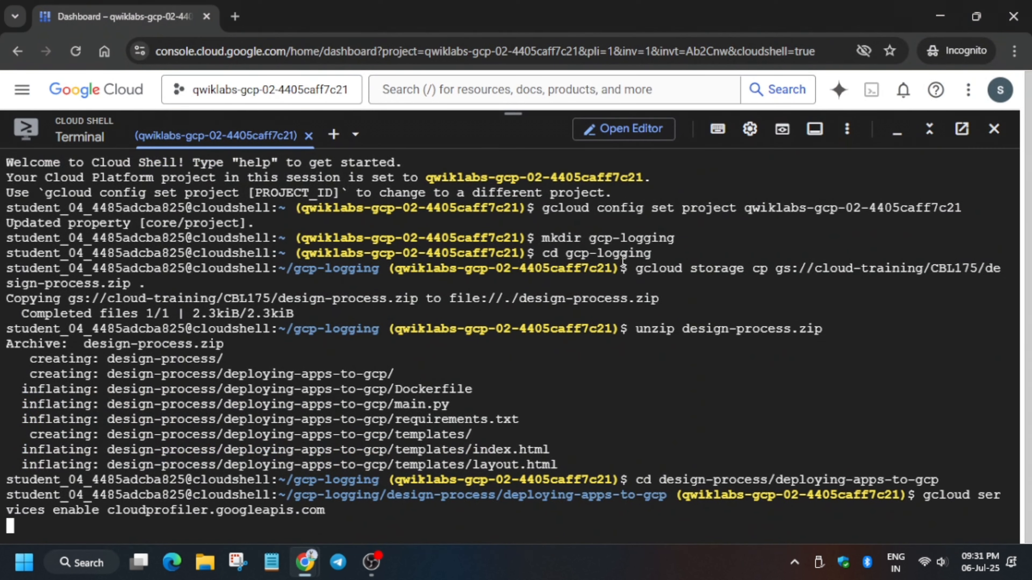
Copy the lab's docker build -t test-python . command and run it in Cloud Shell to build the container image.
key(alt+Tab)
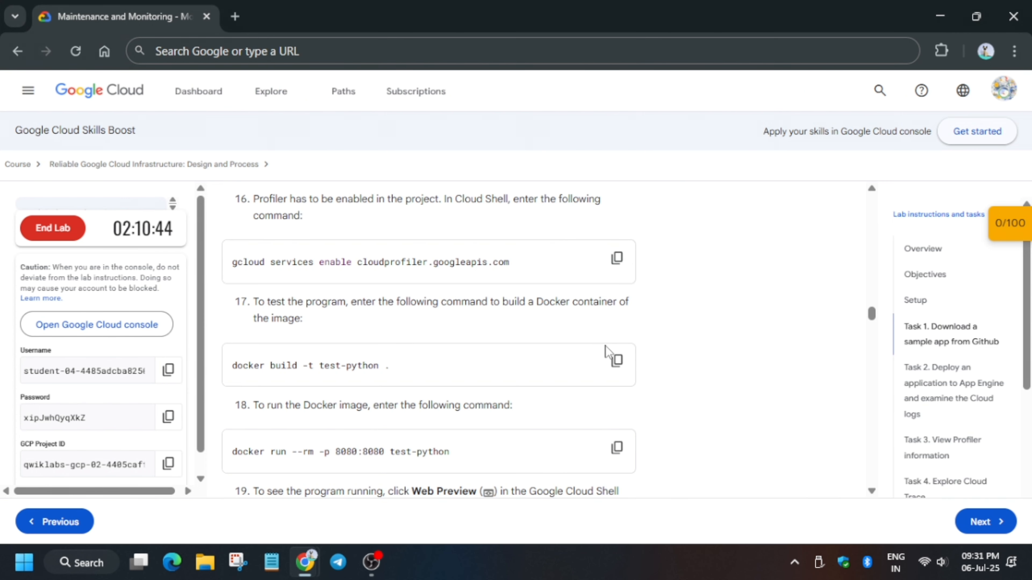
click(616, 360)
scroll(512, 347, down, 2)
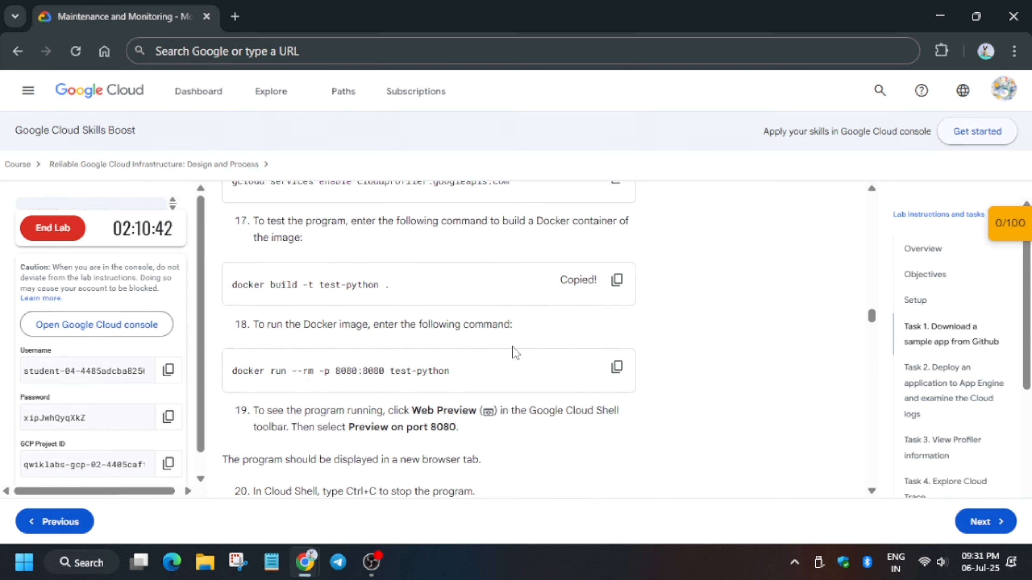
scroll(512, 347, down, 2)
key(alt+Tab)
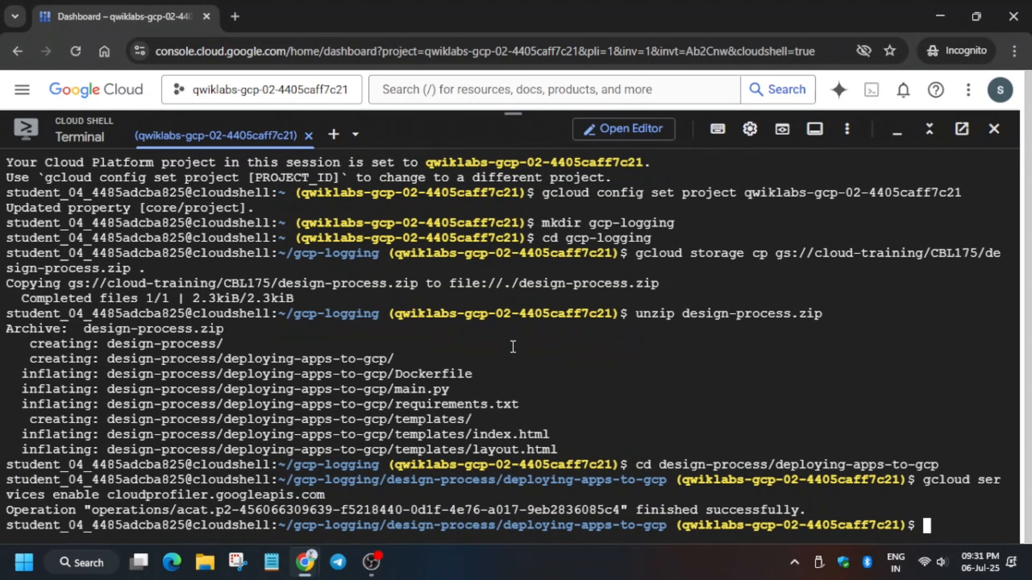
key(ctrl+v)
key(Return)
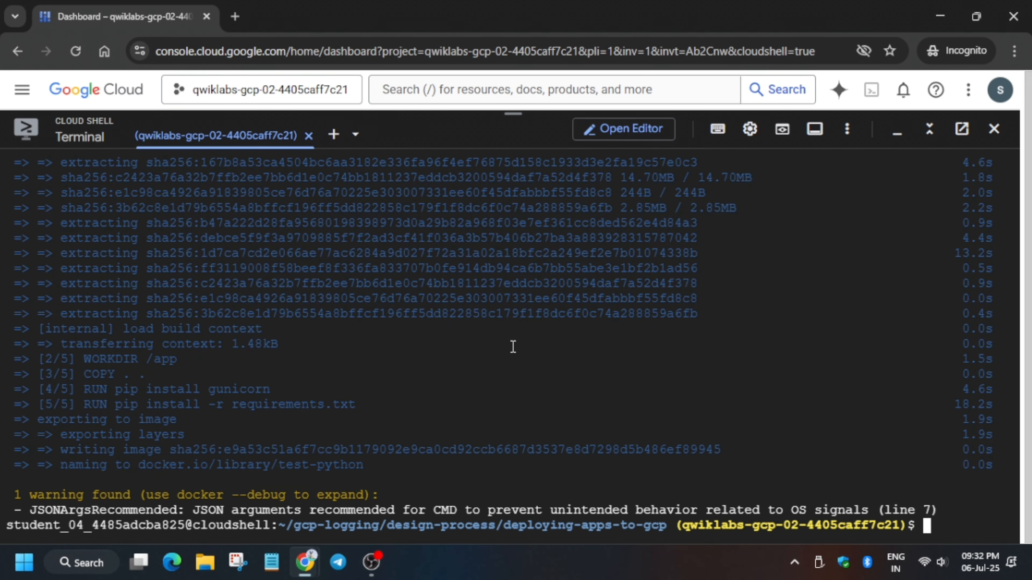
Return to the lab instructions and check the progress of the Enable the Profiler objective.
key(alt+Tab)
scroll(641, 316, down, 4)
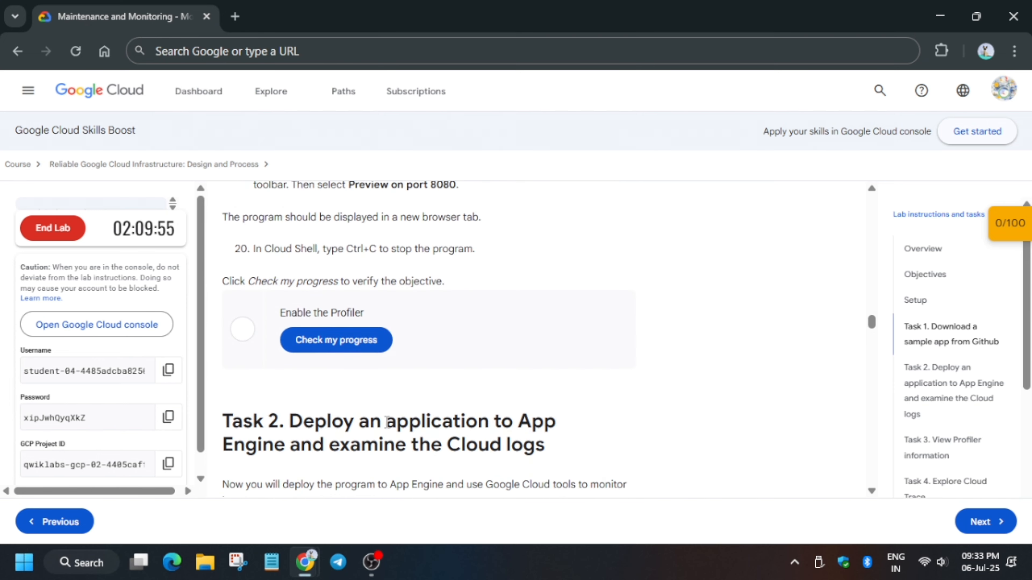
click(318, 342)
Copy the file name app.yaml from Task 2 and create a file with that name in the design-process folder, allowing clipboard access.
scroll(406, 359, down, 9)
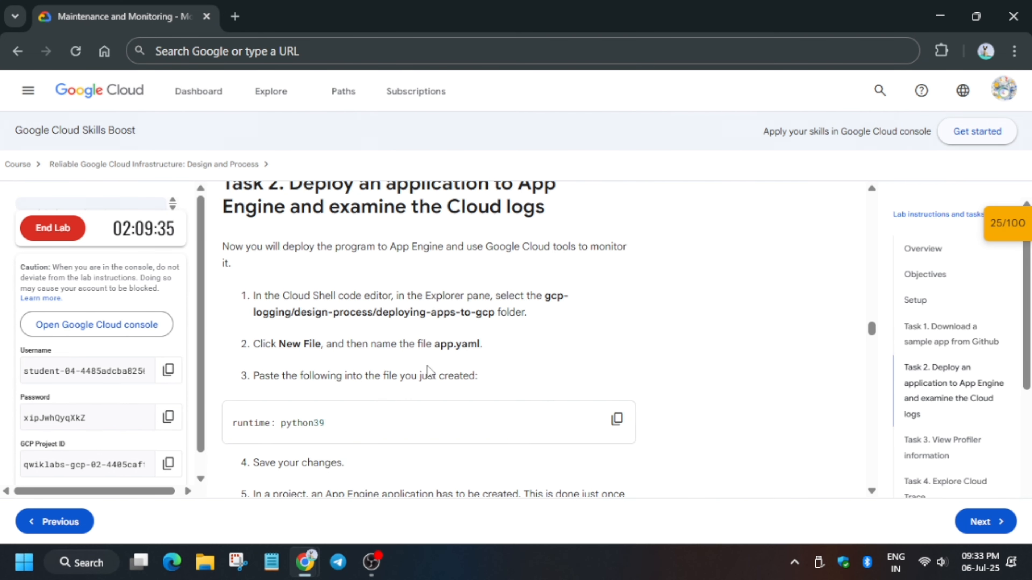
drag(437, 349, 482, 345)
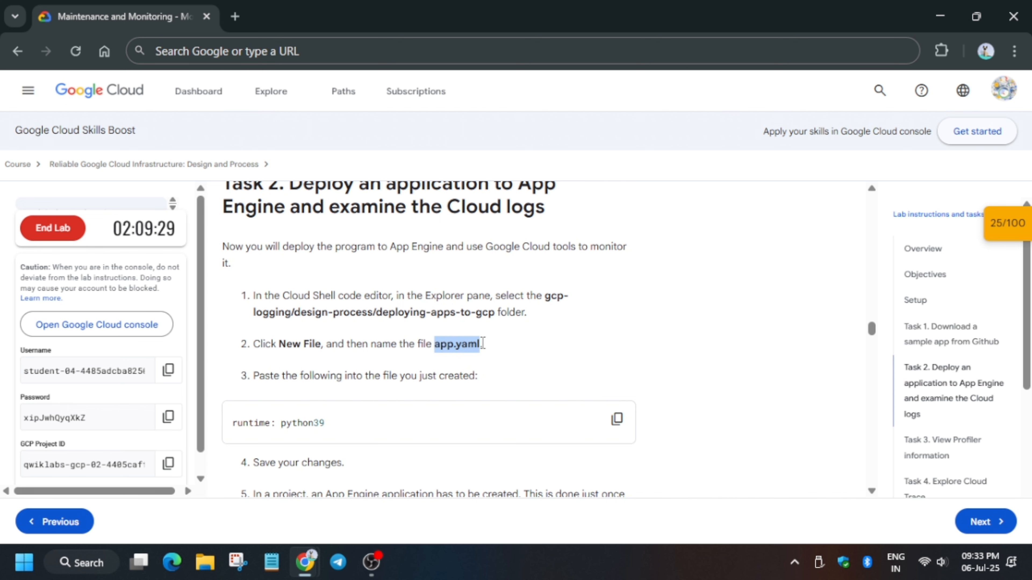
key(alt+Tab)
click(627, 129)
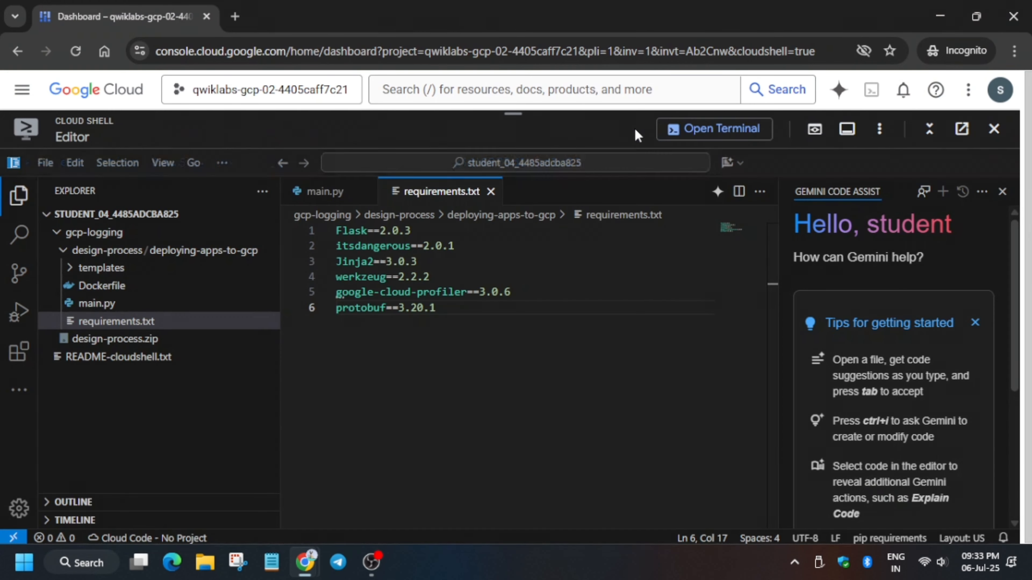
click(199, 251)
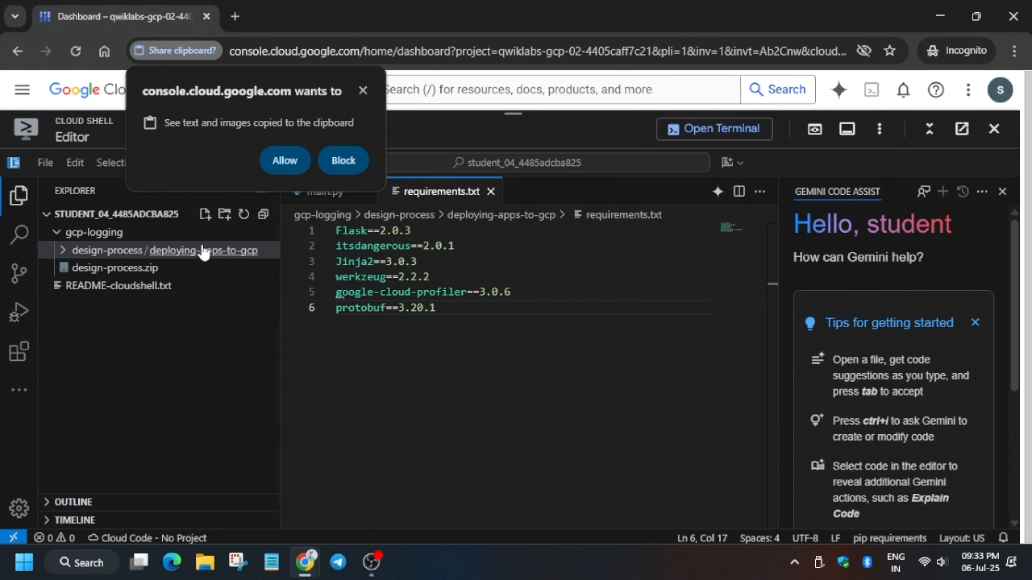
click(284, 160)
right_click(222, 250)
click(258, 195)
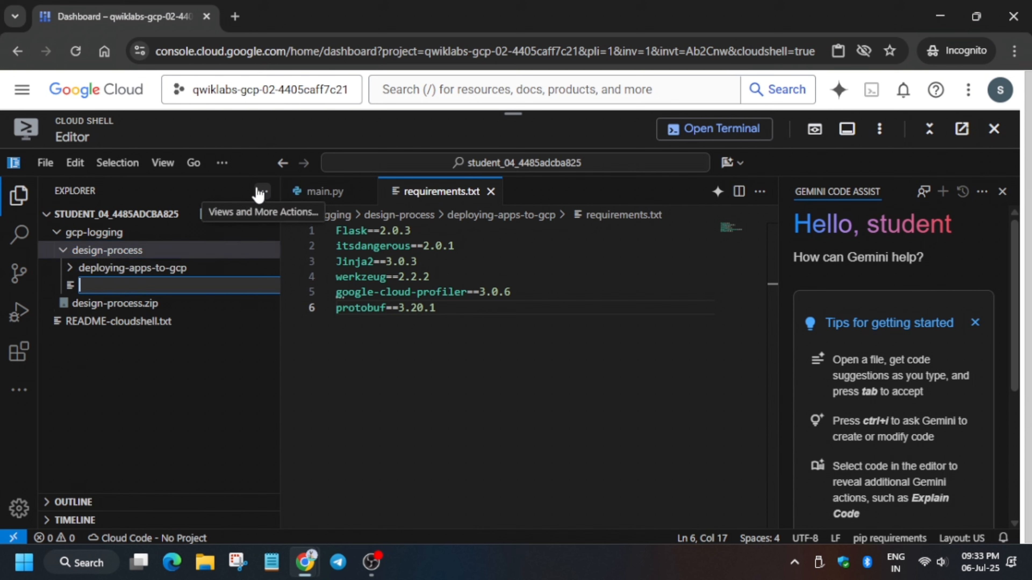
key(ctrl+v)
key(Return)
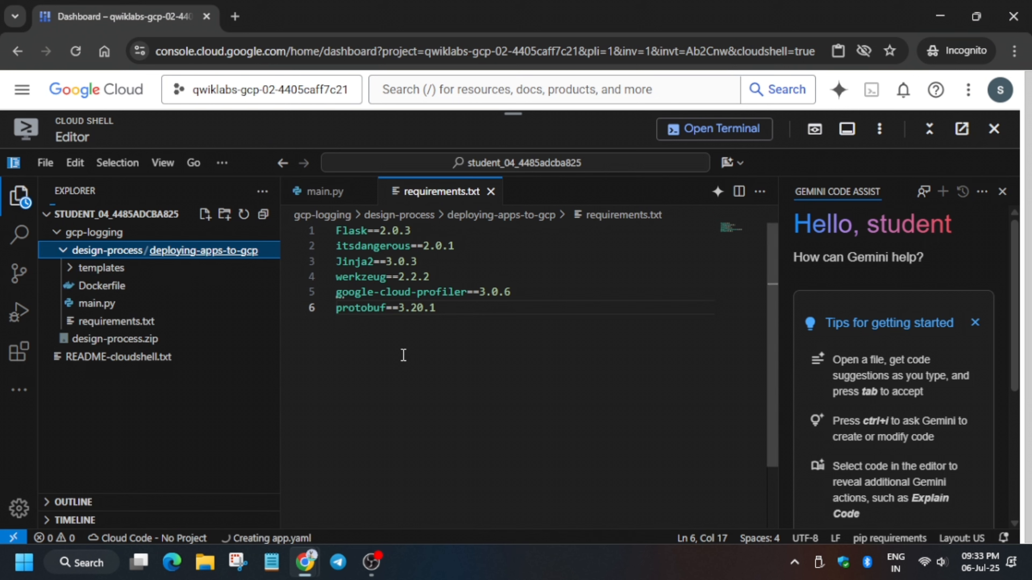
Copy the lab's runtime: python39 line into app.yaml and save the file.
key(alt+Tab)
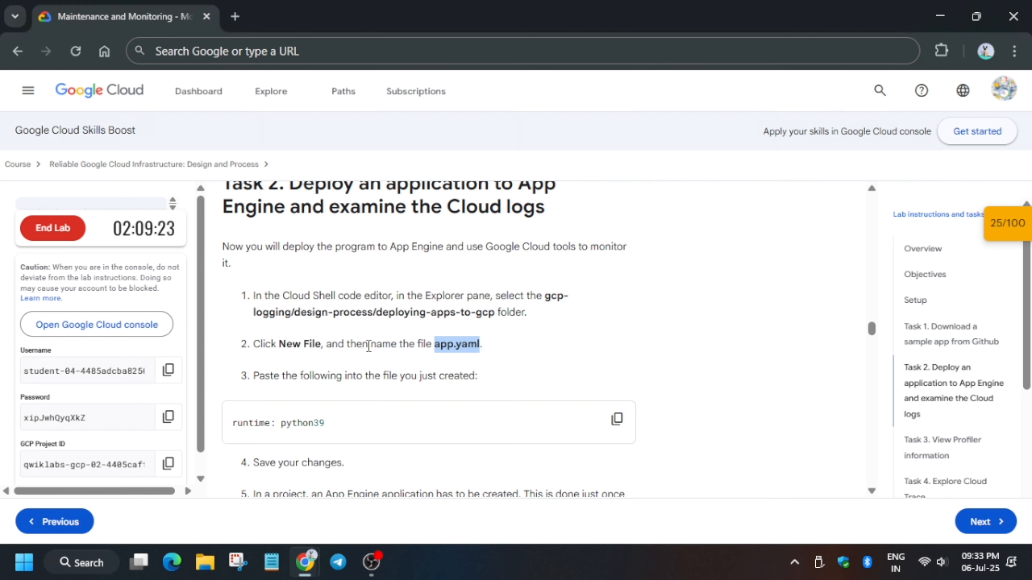
scroll(410, 350, down, 4)
click(617, 257)
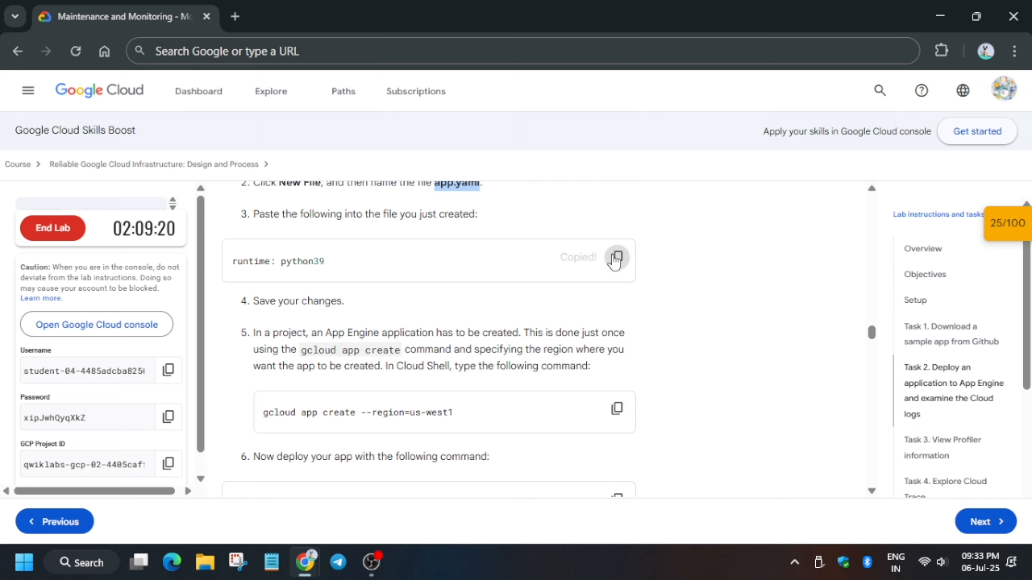
key(alt+Tab)
key(ctrl+v)
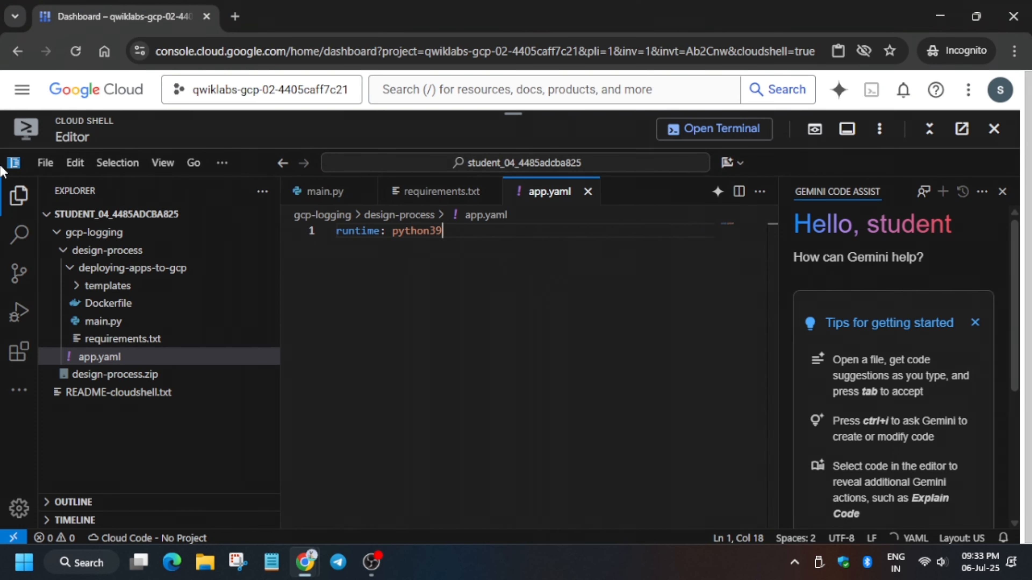
click(45, 163)
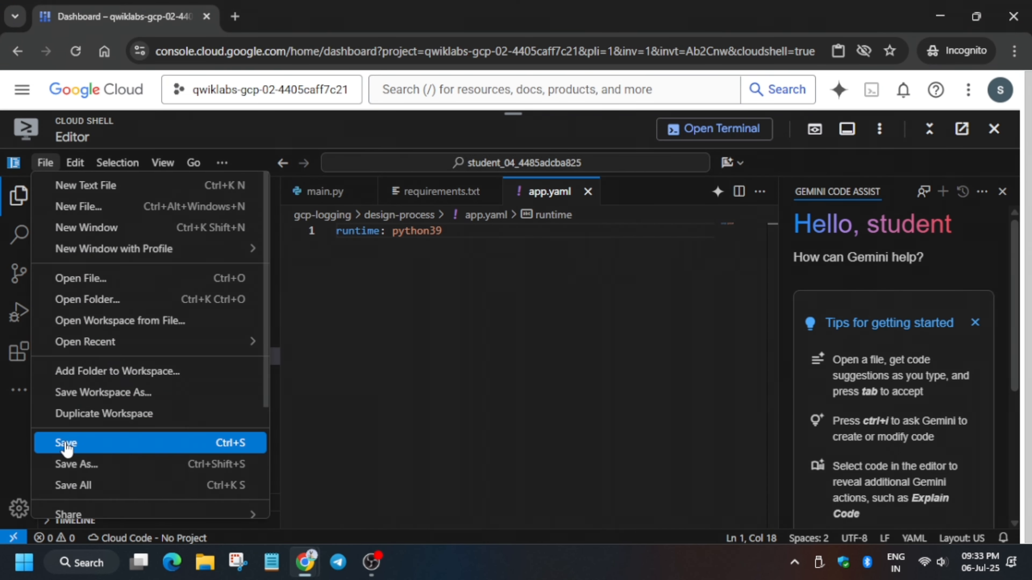
click(66, 443)
Create the App Engine application by running the lab's gcloud app create --region=us-west1 command in the Cloud Shell terminal.
click(697, 133)
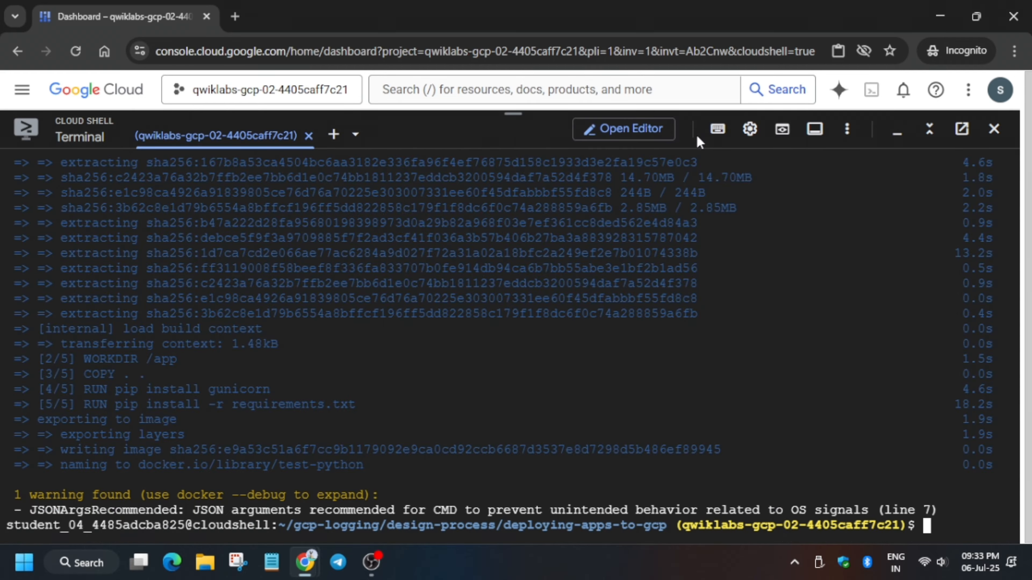
key(alt+Tab)
scroll(542, 350, down, 2)
click(607, 334)
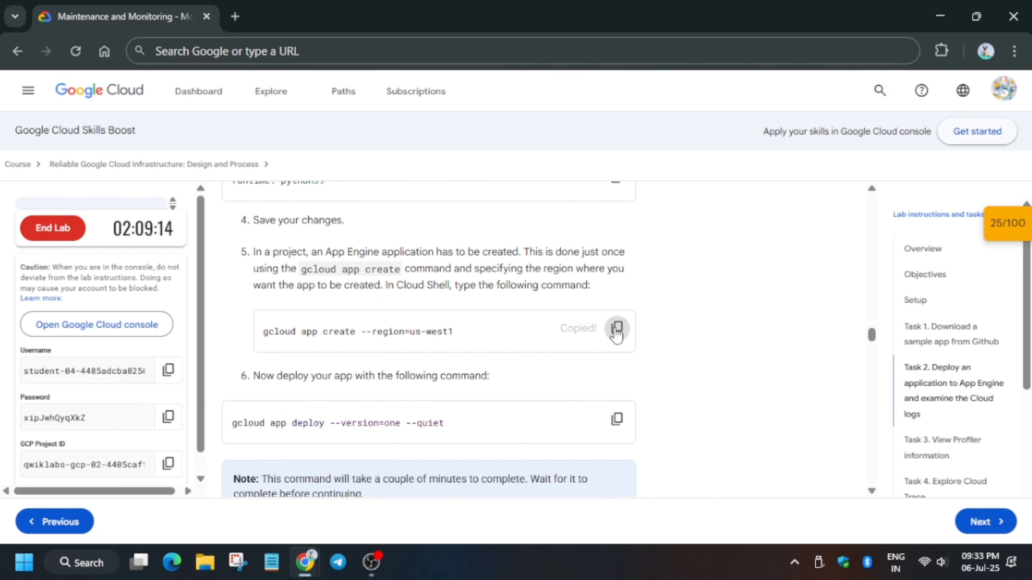
key(alt+Tab)
key(ctrl+v)
key(Return)
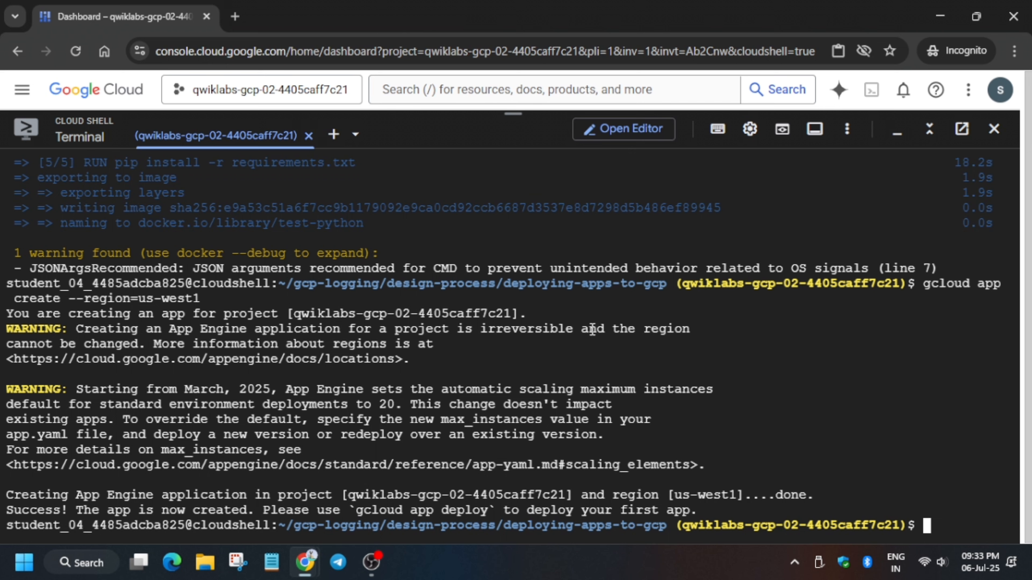
Try to deploy the app with the lab's gcloud app deploy --version=one --quiet command in Cloud Shell.
key(alt+Tab)
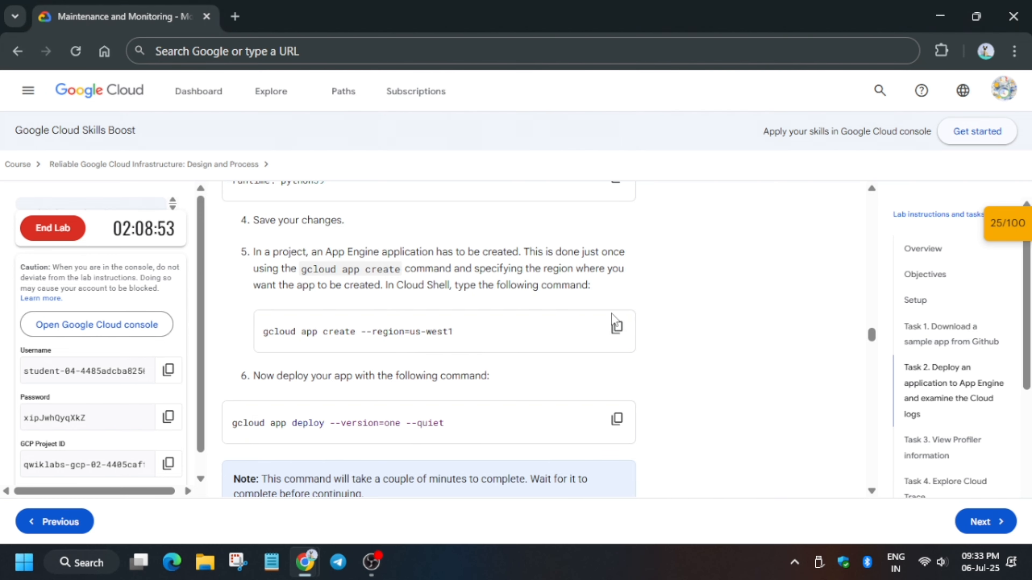
click(607, 423)
scroll(597, 423, down, 4)
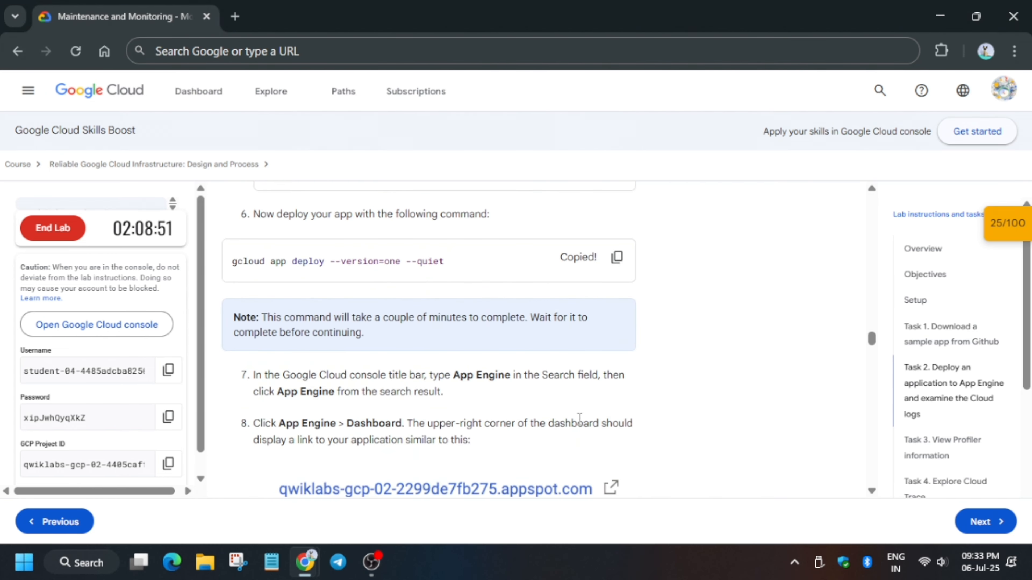
key(alt+Tab)
key(ctrl+v)
Read the remaining Task 2 instructions and check progress on the objective for deploying to App Engine and examining the Cloud logs.
key(alt+Tab)
scroll(597, 426, down, 4)
scroll(598, 426, down, 4)
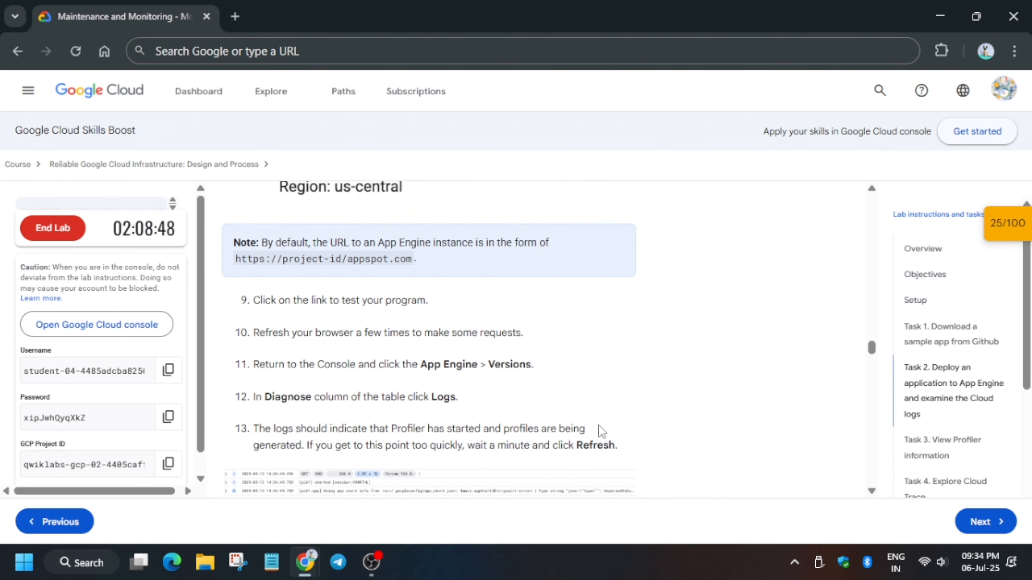
scroll(598, 426, down, 2)
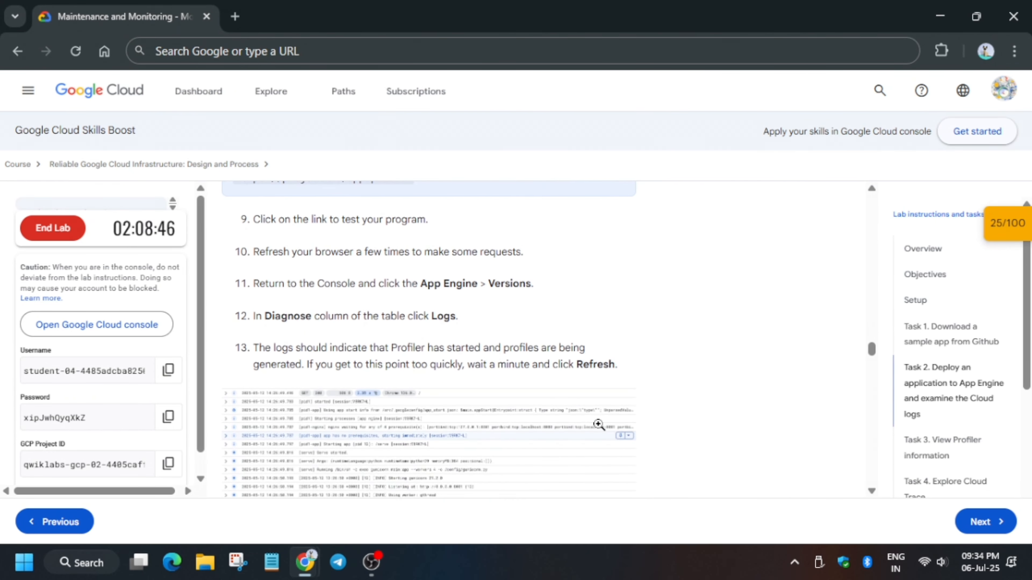
scroll(598, 425, down, 8)
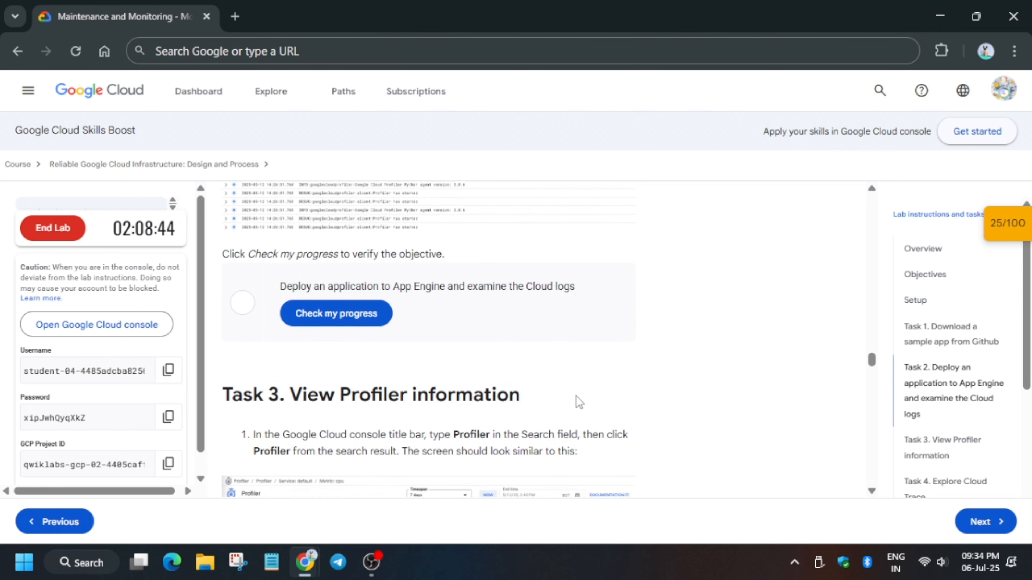
click(323, 324)
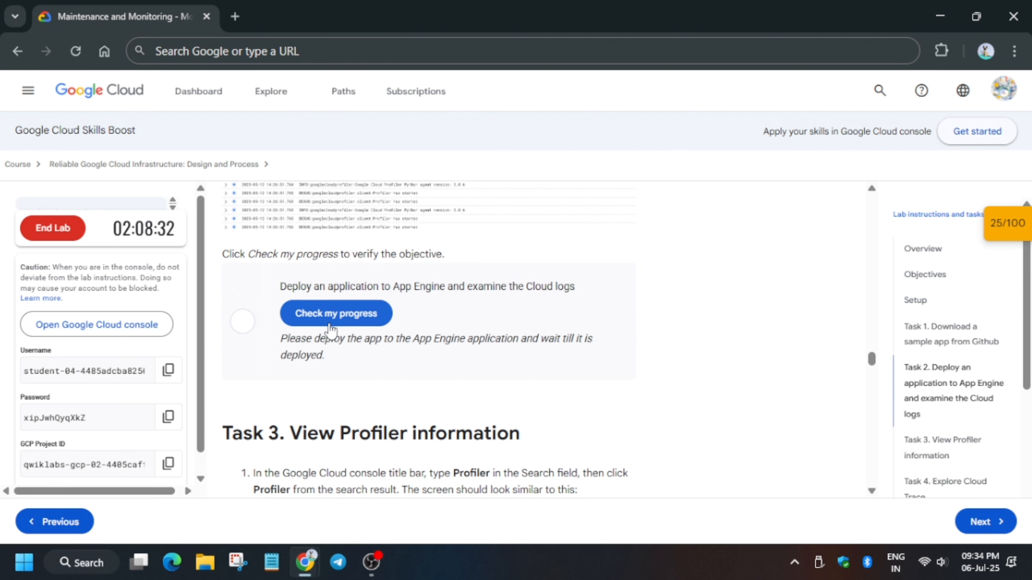
Examine the deploy output and compare the lab's app.yaml instructions with the file's contents and its location relative to the deploying-apps-to-gcp folder.
key(alt+Tab)
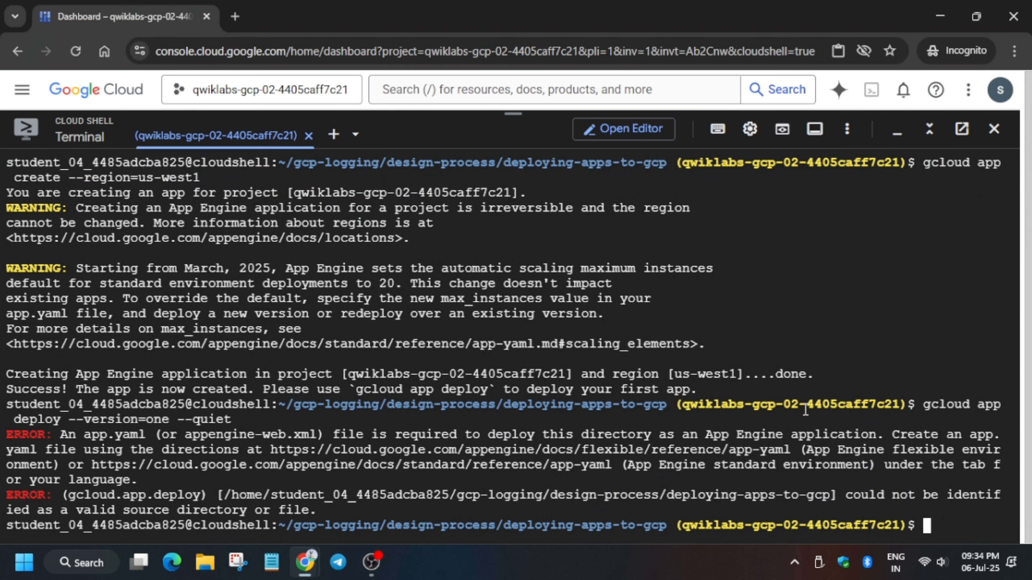
click(645, 131)
key(alt+Tab)
scroll(503, 386, up, 15)
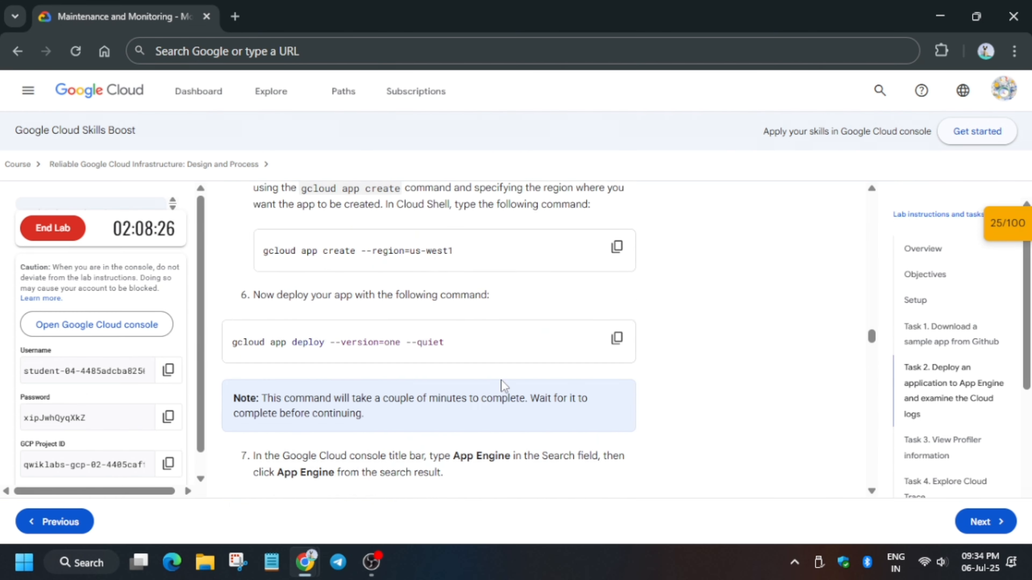
scroll(503, 386, down, 4)
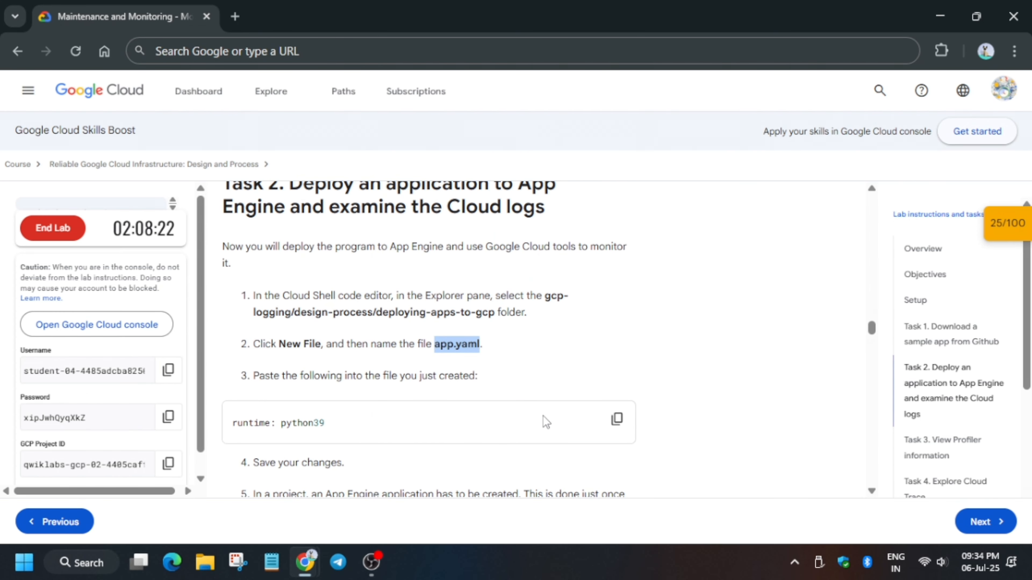
click(607, 429)
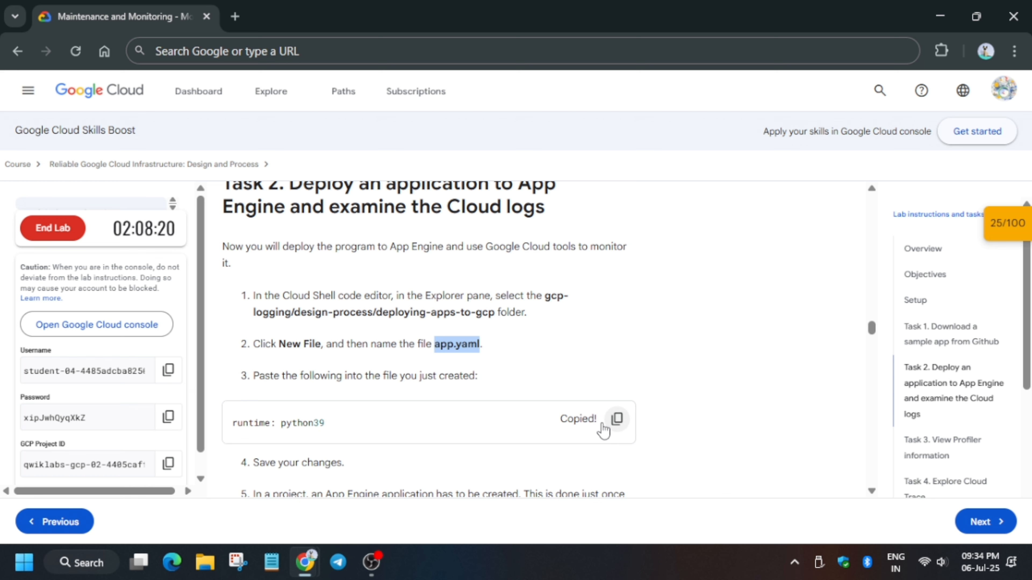
key(alt+Tab)
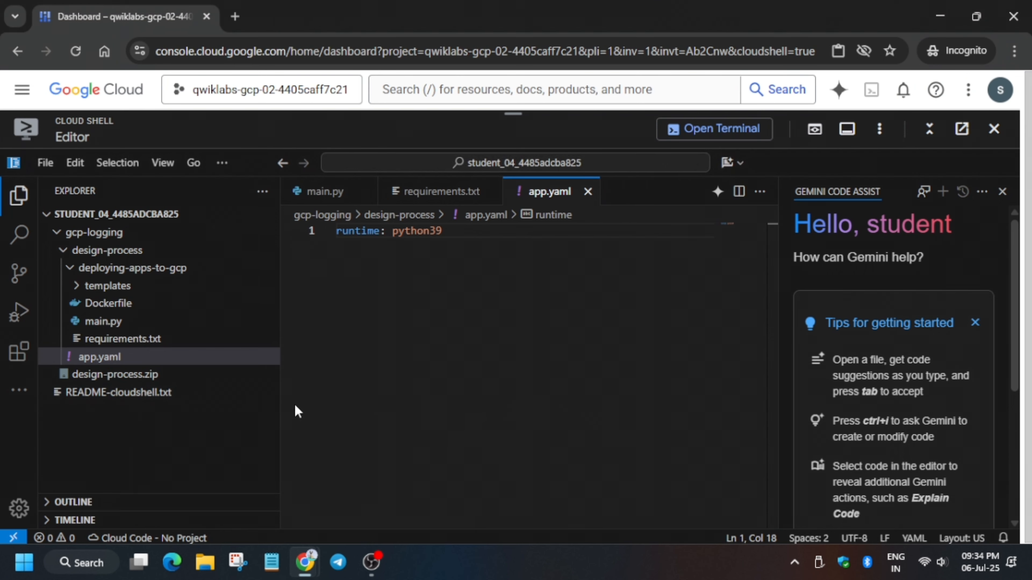
click(183, 361)
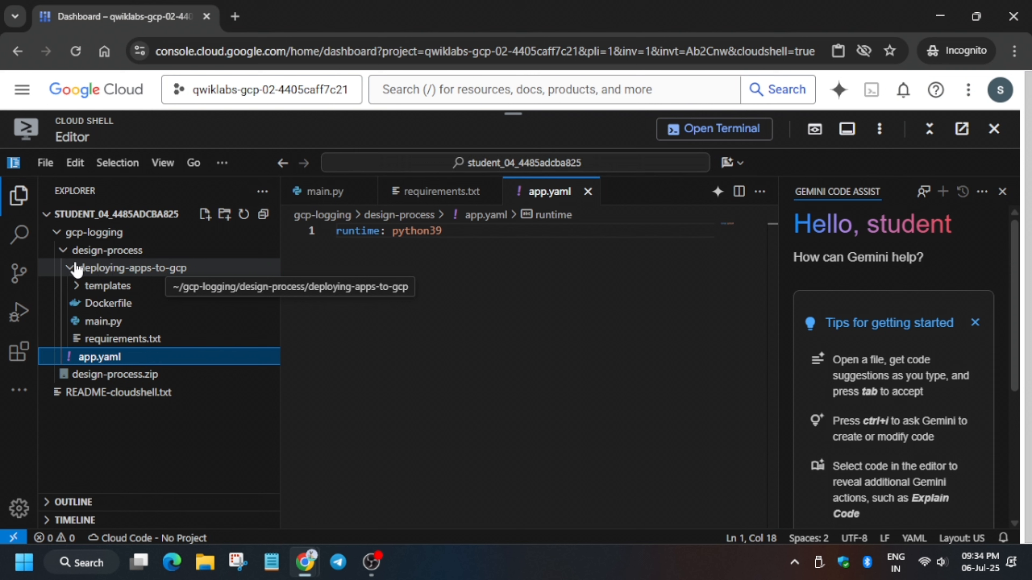
click(76, 268)
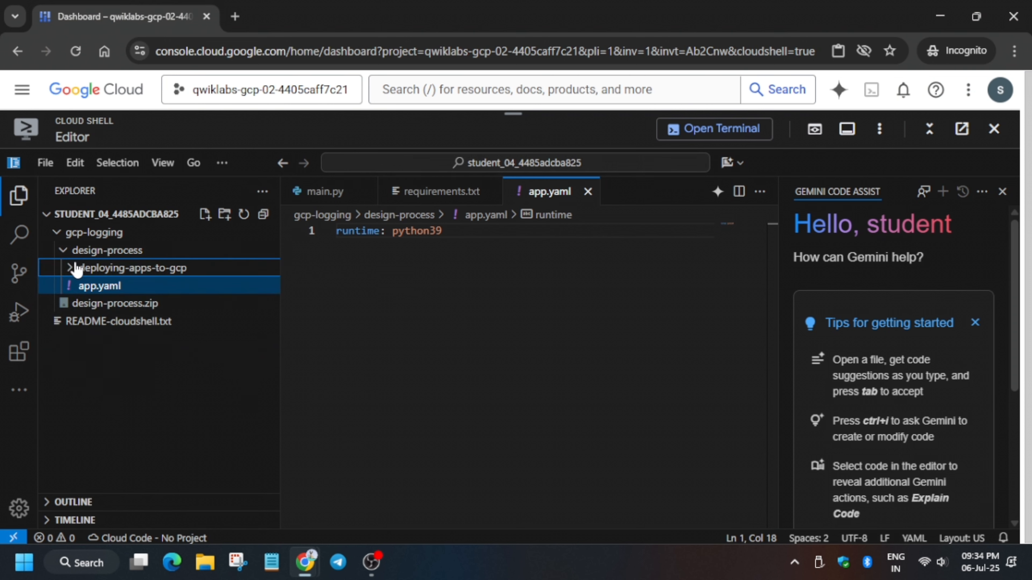
click(74, 269)
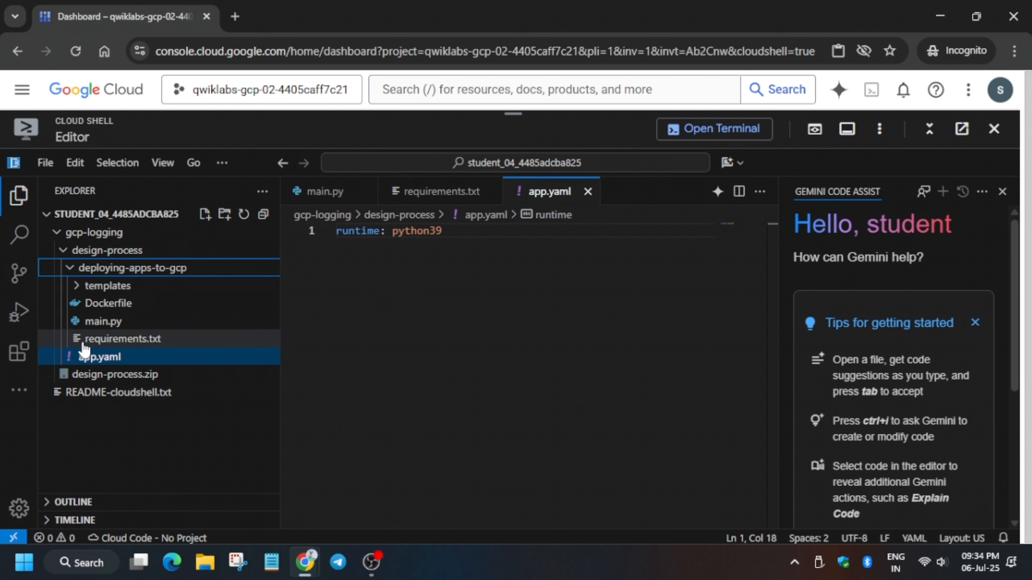
Move app.yaml from the design-process folder into the deploying-apps-to-gcp folder and check its new location.
drag(86, 358, 164, 327)
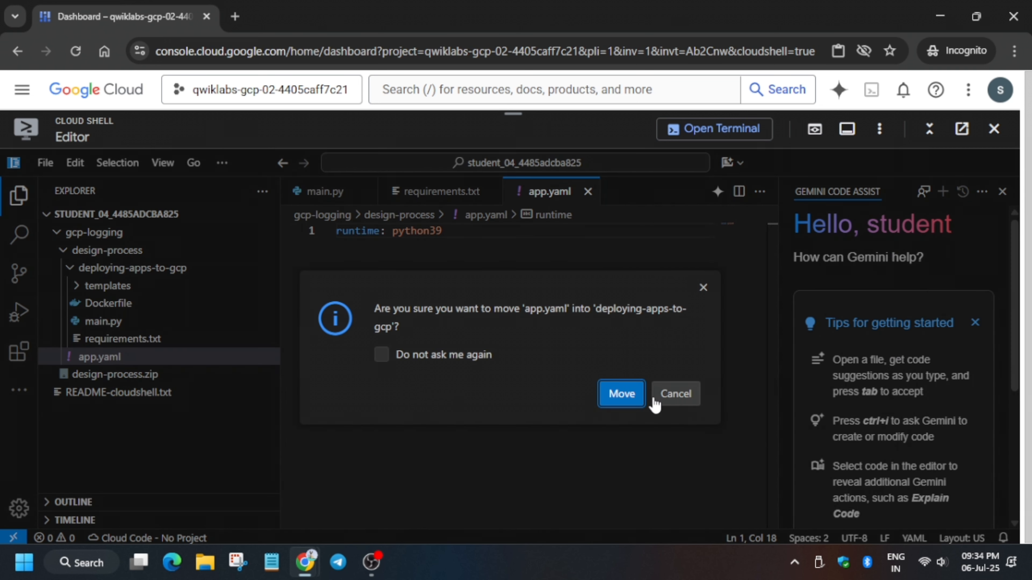
click(626, 391)
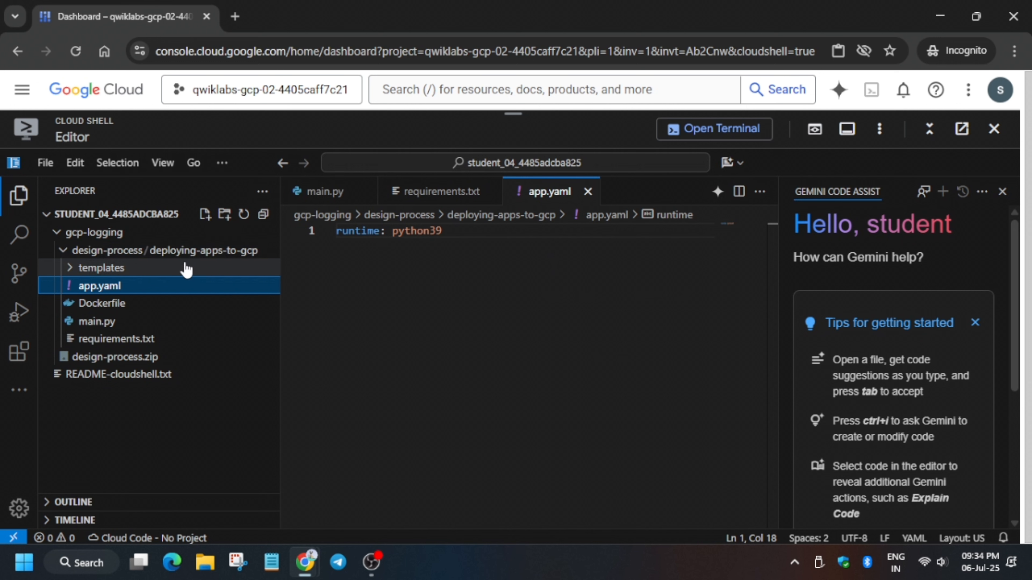
click(192, 252)
click(192, 251)
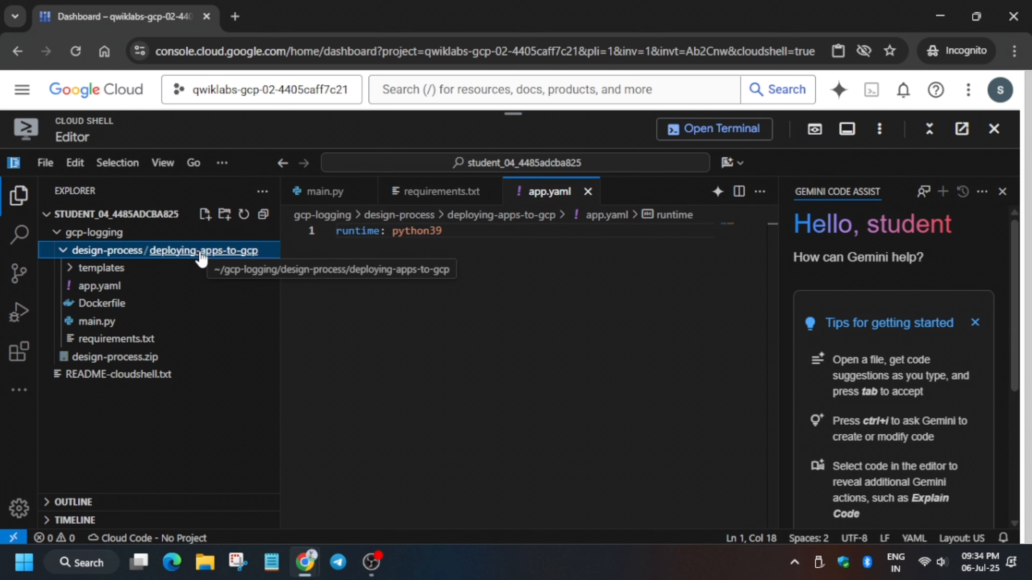
Deploy the app from the Cloud Shell terminal with the lab's gcloud app deploy --version=one --quiet command.
click(720, 130)
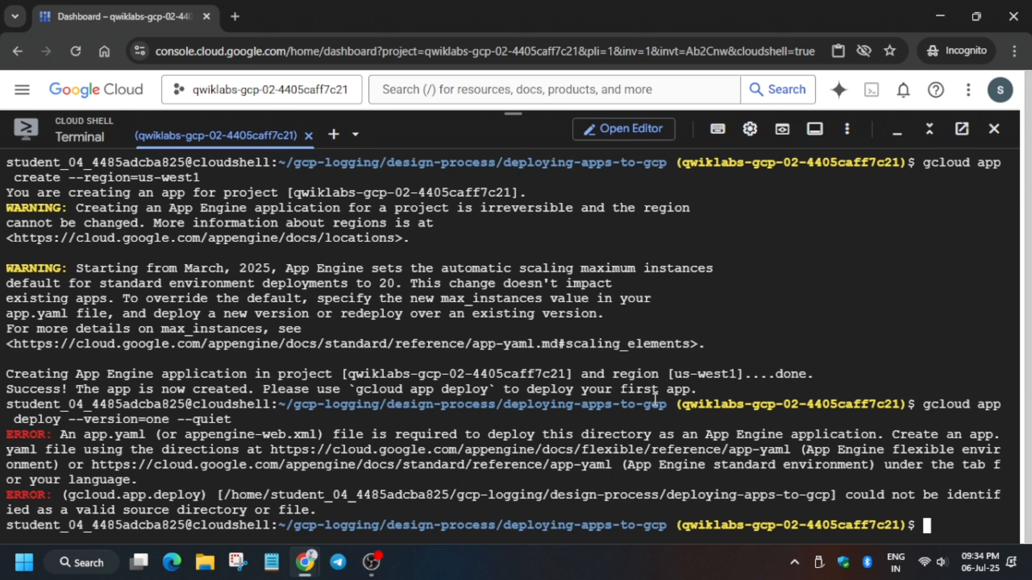
key(ctrl+v)
key(Return)
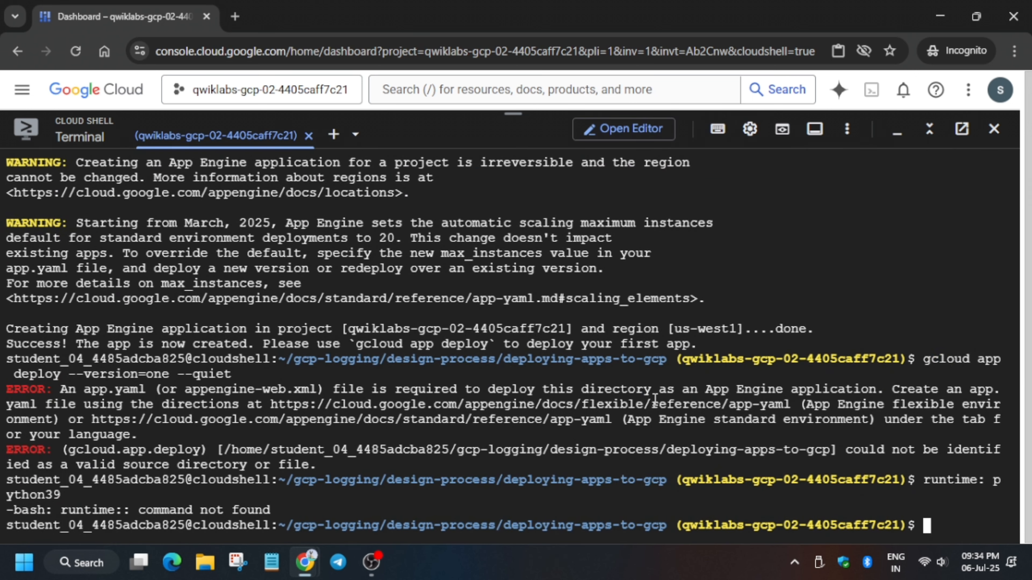
key(alt+Tab)
scroll(629, 364, down, 5)
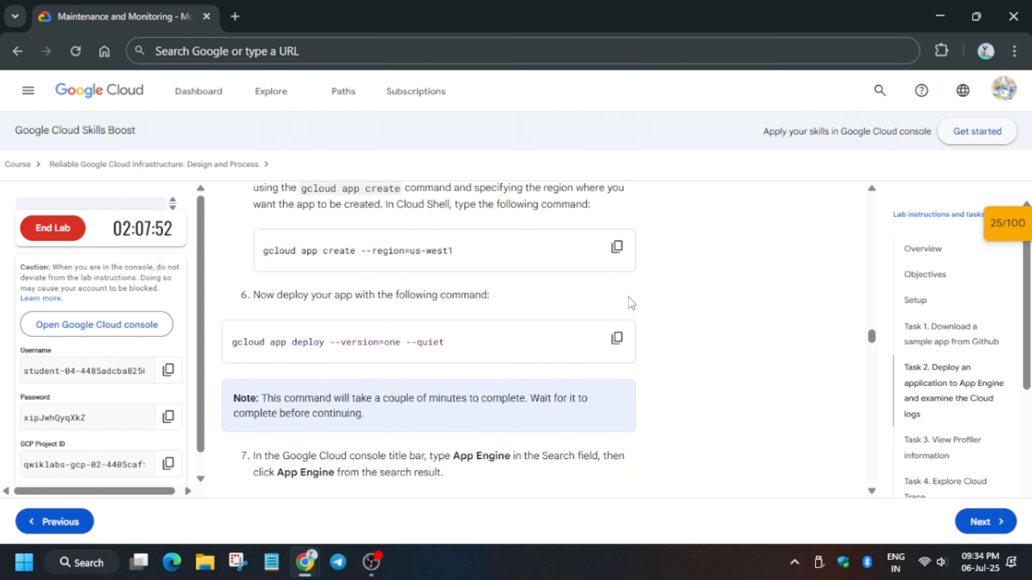
click(617, 338)
key(alt+Tab)
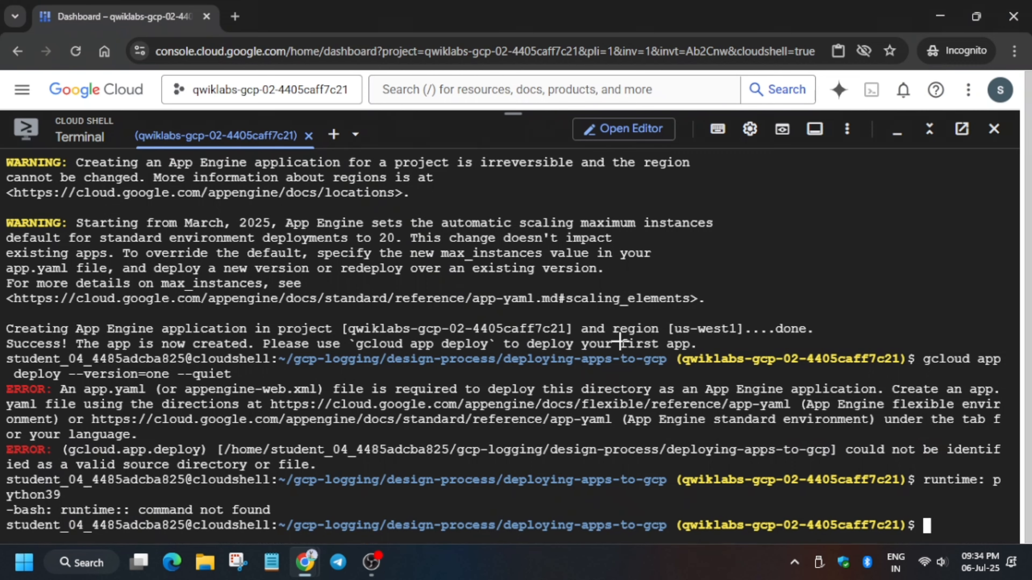
key(ctrl+v)
key(Return)
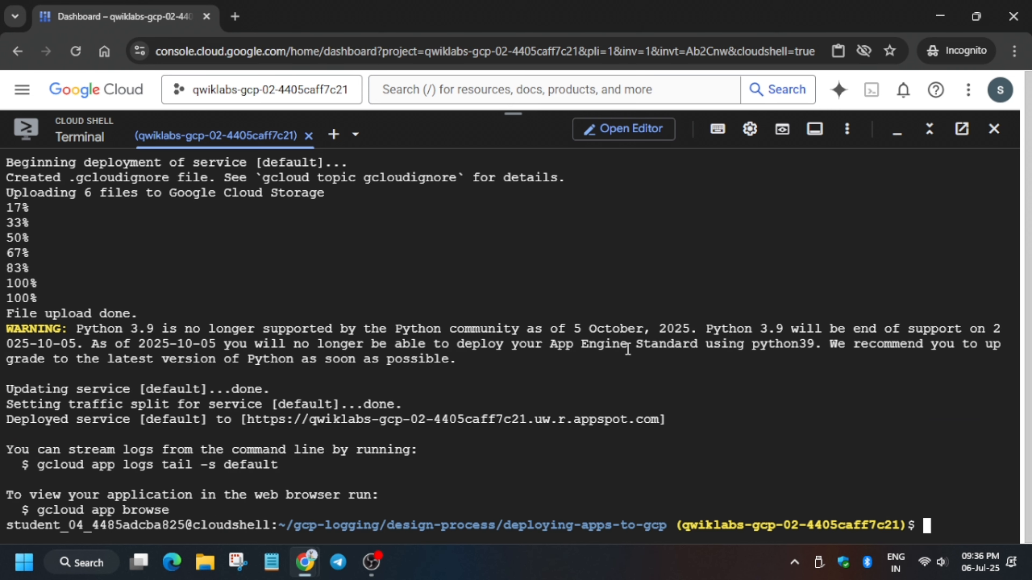
Check progress on the lab objective for deploying an application to App Engine and examining the Cloud logs.
key(alt+Tab)
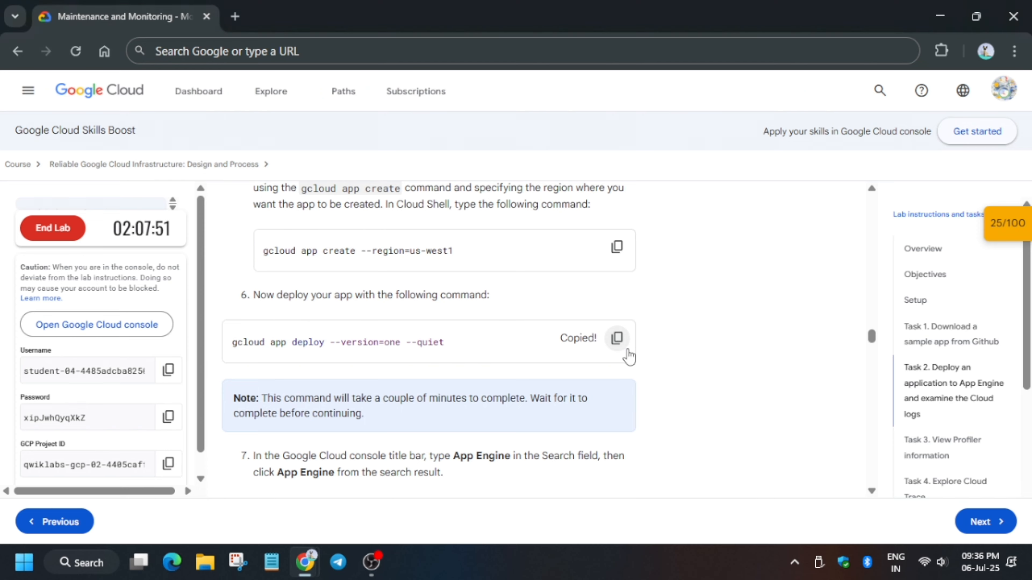
scroll(527, 374, down, 2)
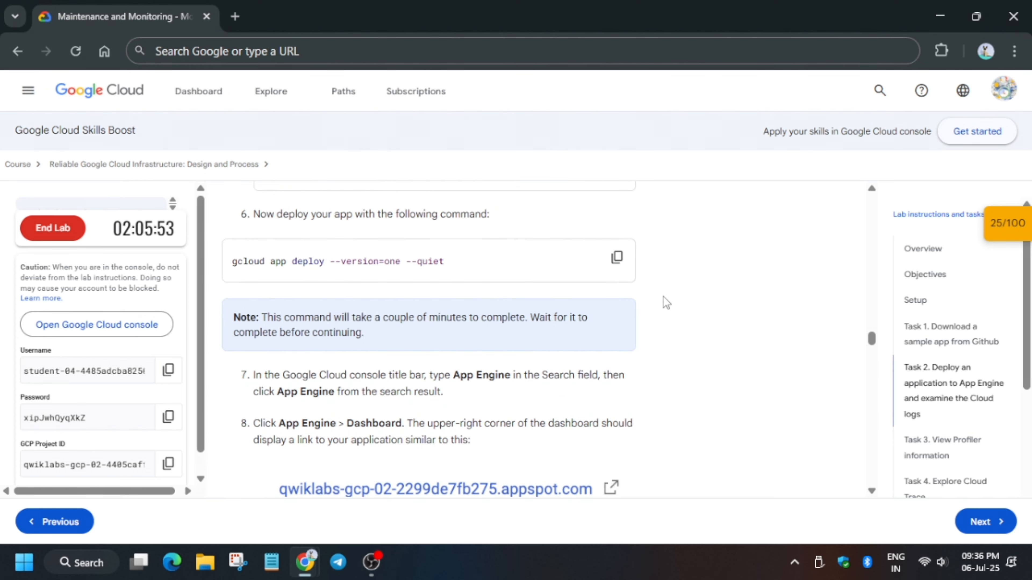
scroll(390, 410, down, 10)
scroll(377, 412, down, 4)
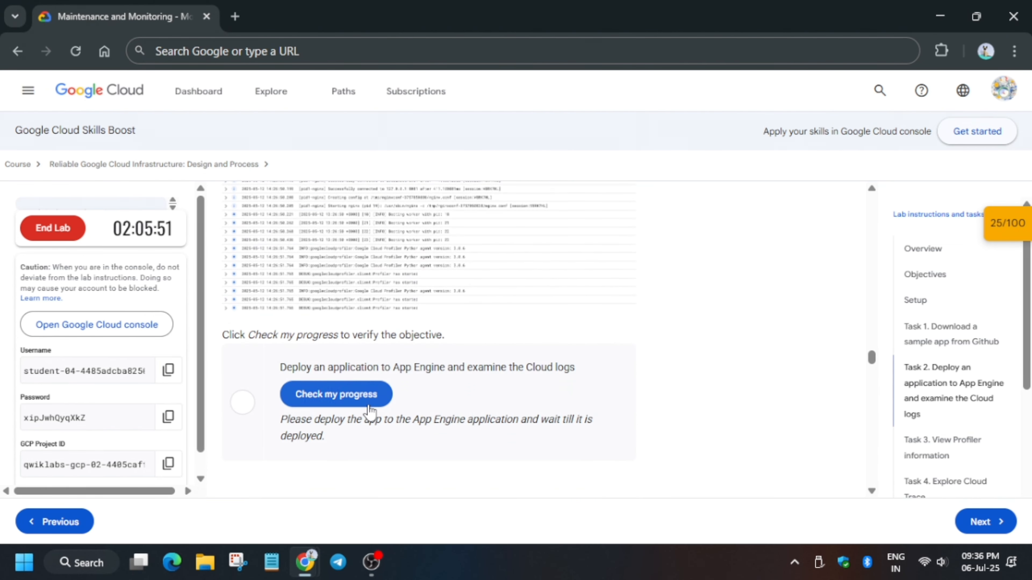
click(367, 401)
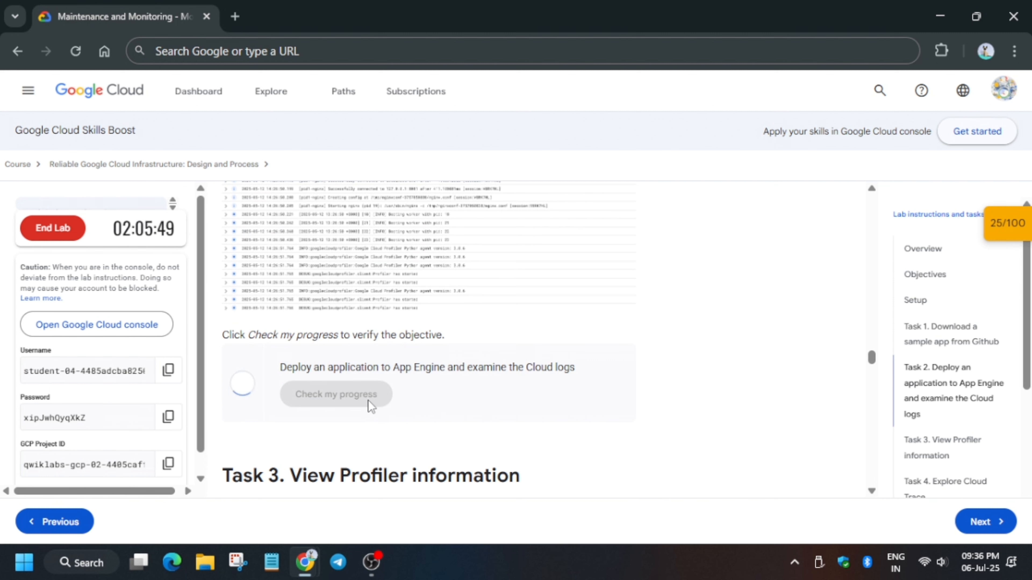
click(371, 392)
scroll(372, 394, up, 5)
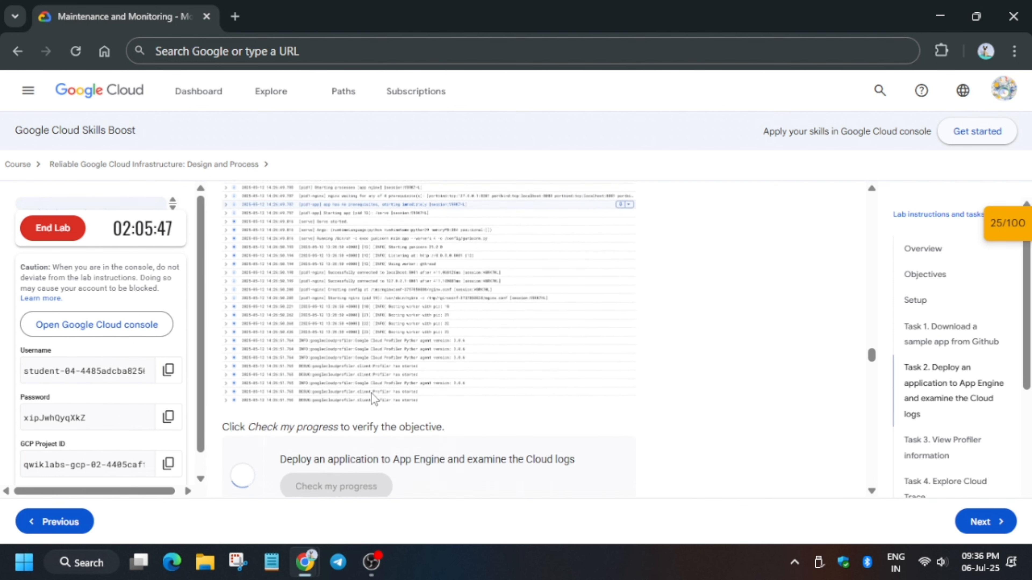
scroll(365, 398, down, 5)
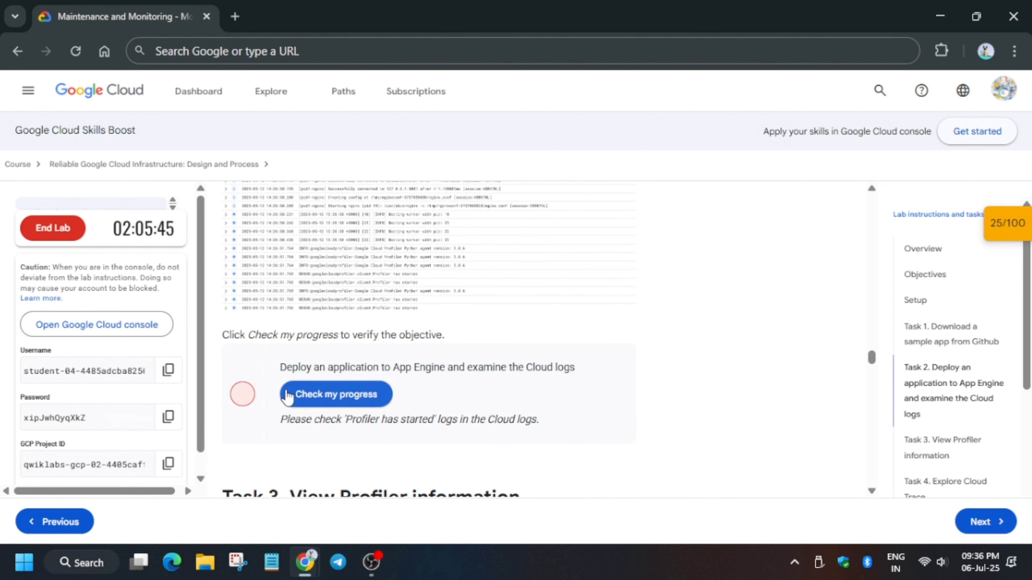
Read Task 2 instructions 7 to 13 on opening App Engine, testing the app and finding the Profiler entries in the logs.
scroll(630, 359, up, 5)
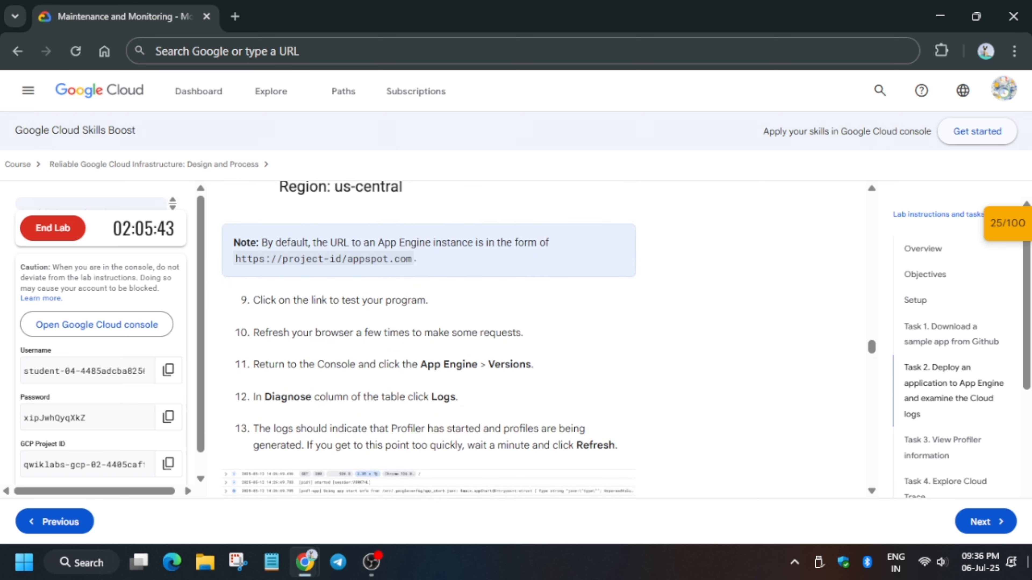
scroll(492, 439, up, 5)
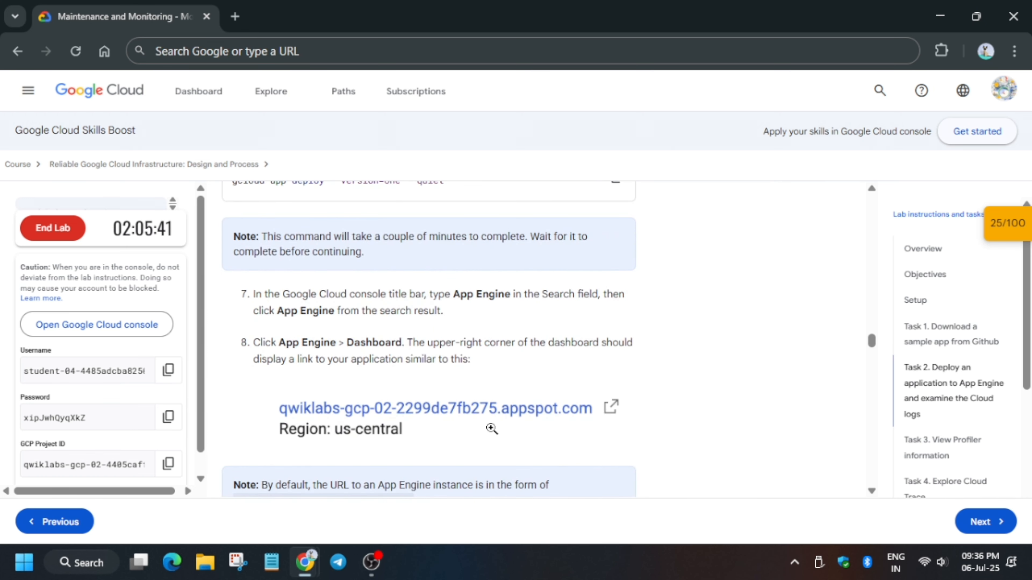
scroll(491, 429, down, 4)
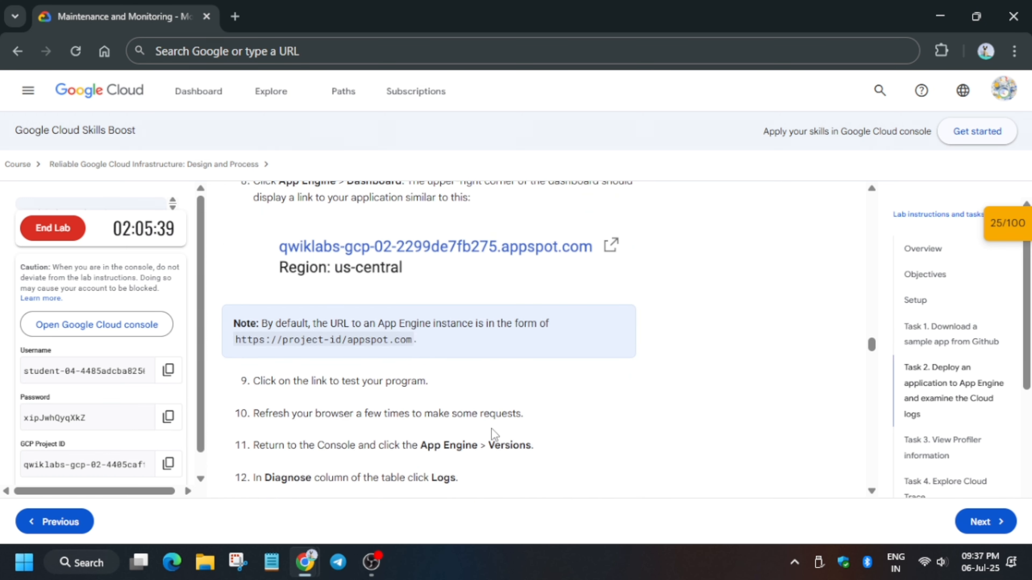
scroll(492, 429, down, 2)
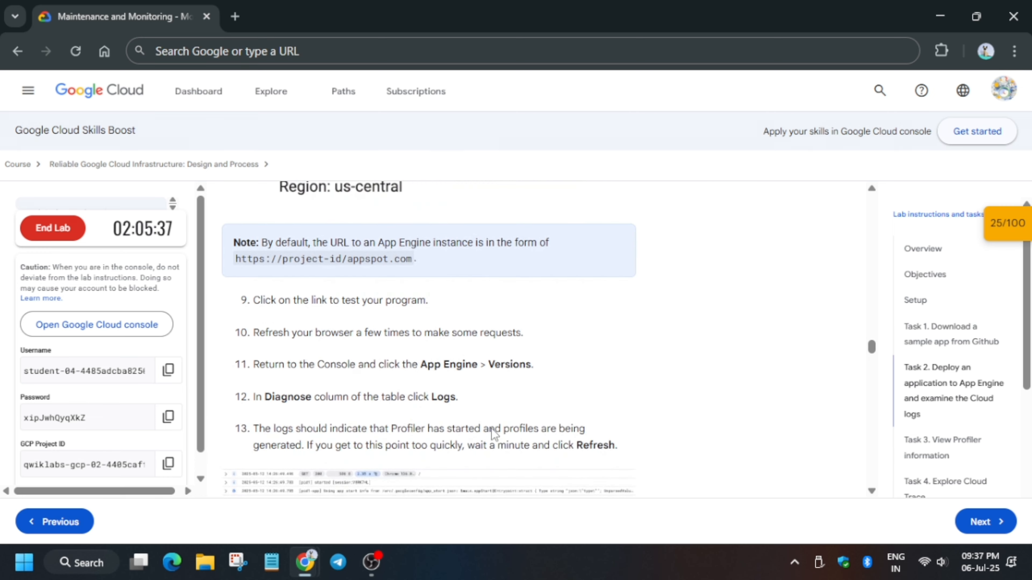
scroll(492, 428, down, 3)
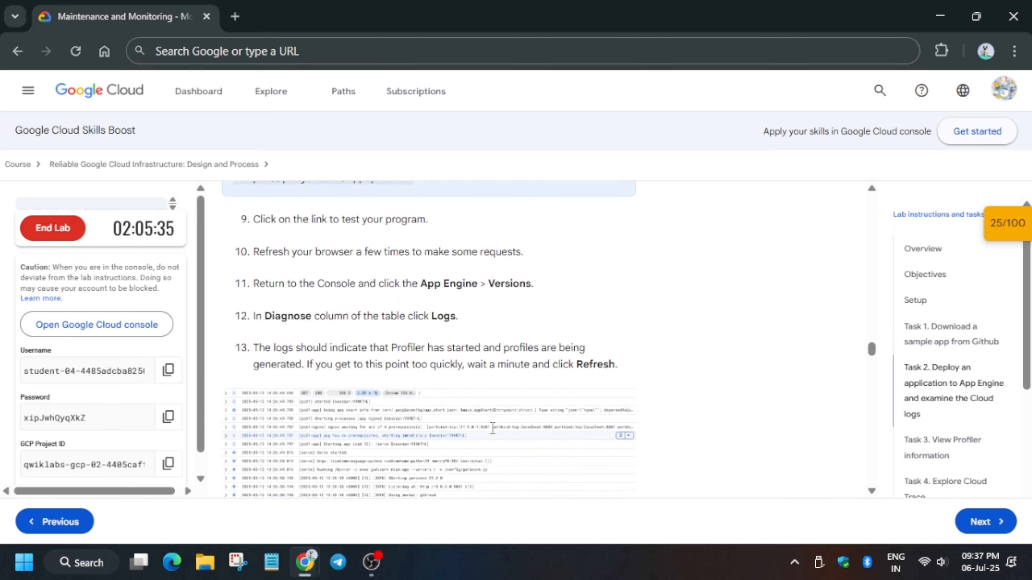
scroll(491, 429, down, 4)
scroll(491, 429, down, 3)
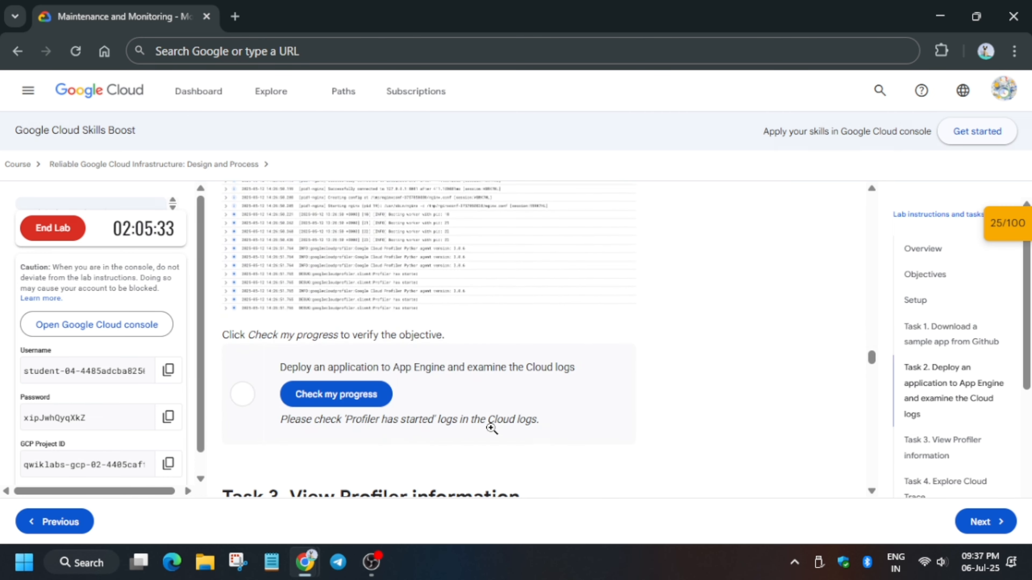
scroll(491, 429, up, 6)
Shrink the Cloud Shell pane and open the App Engine dashboard by searching the console for app, dismissing the tutorial.
key(alt+Tab)
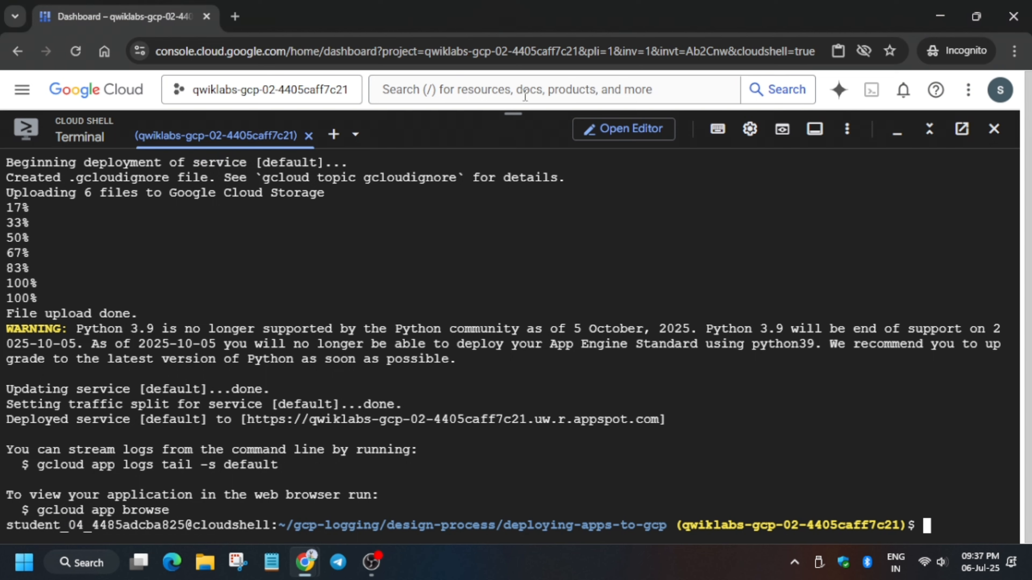
drag(513, 114, 513, 338)
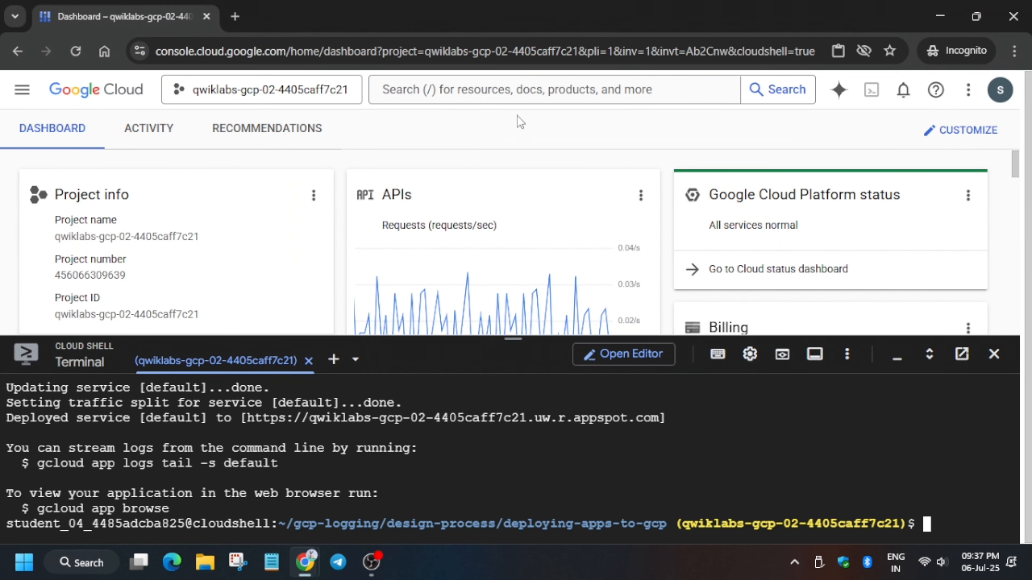
text(/)
text(app)
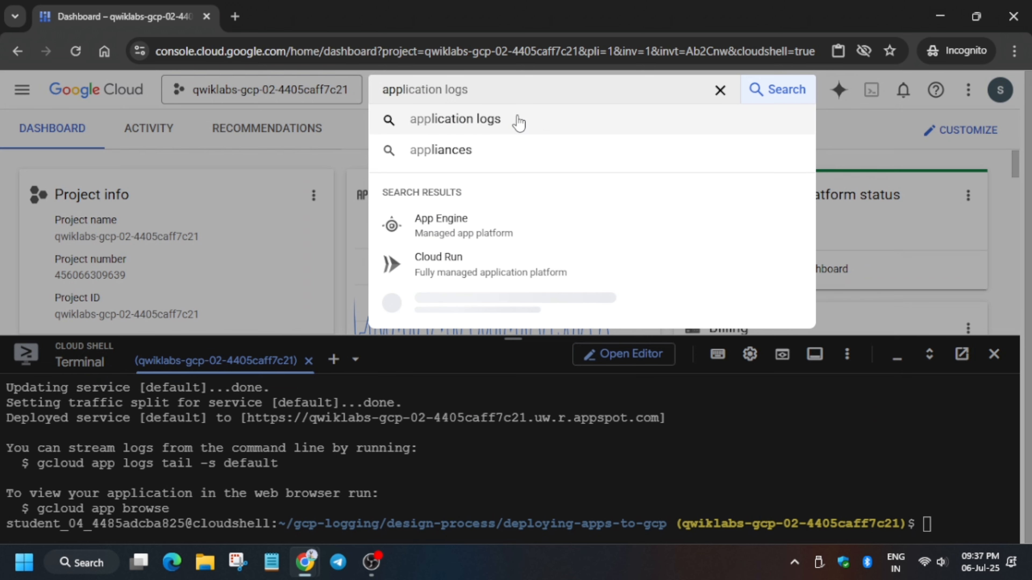
click(461, 231)
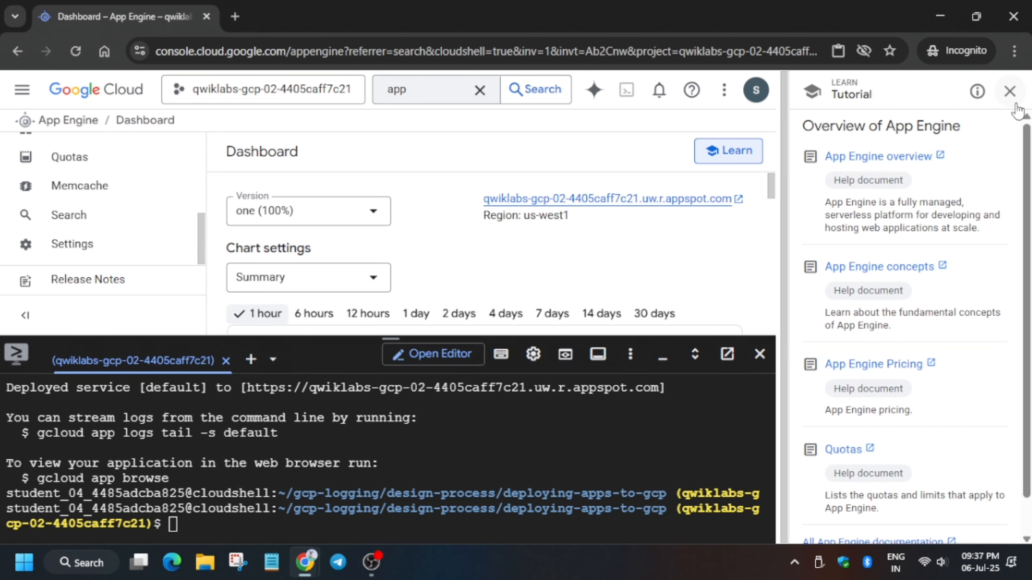
click(1011, 93)
Open the App Engine Versions list as directed by the lab, making more room above Cloud Shell.
click(119, 254)
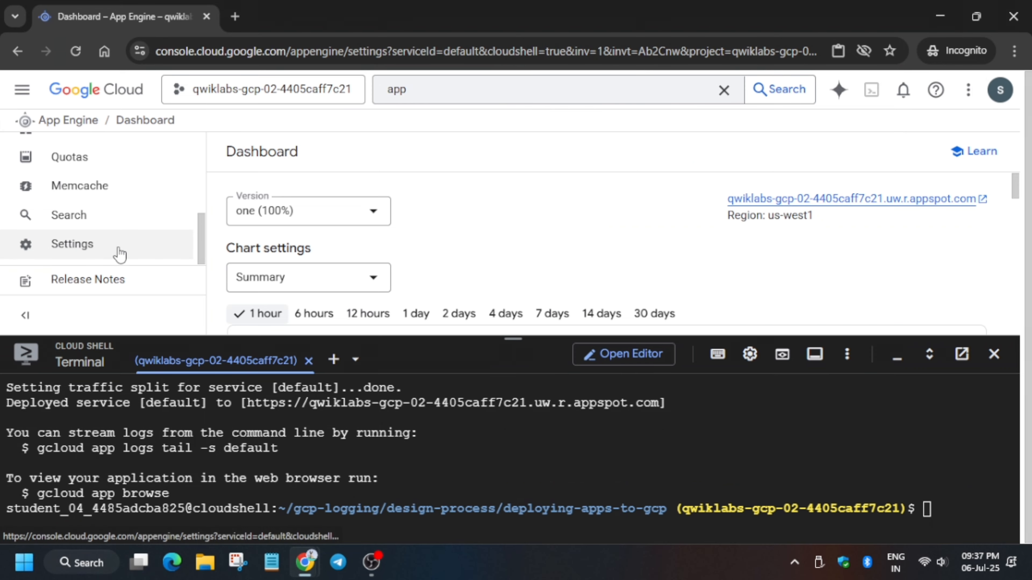
key(alt+Tab)
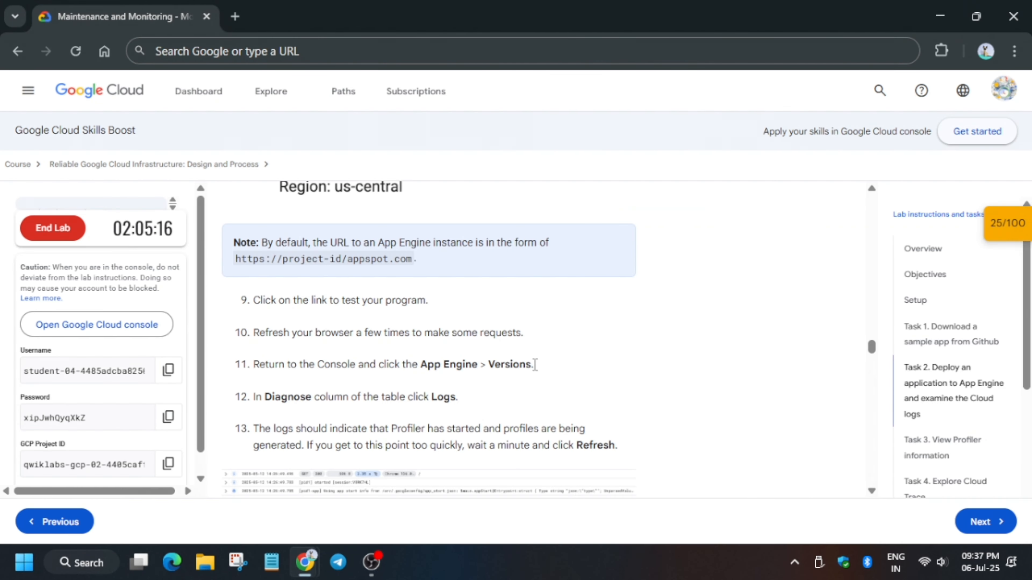
key(alt+Tab)
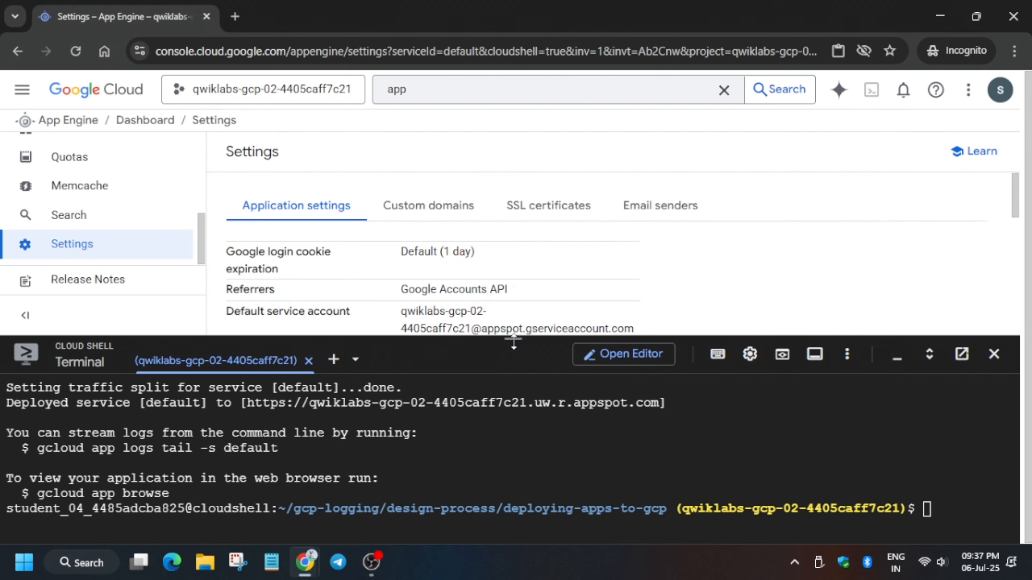
scroll(82, 260, up, 1)
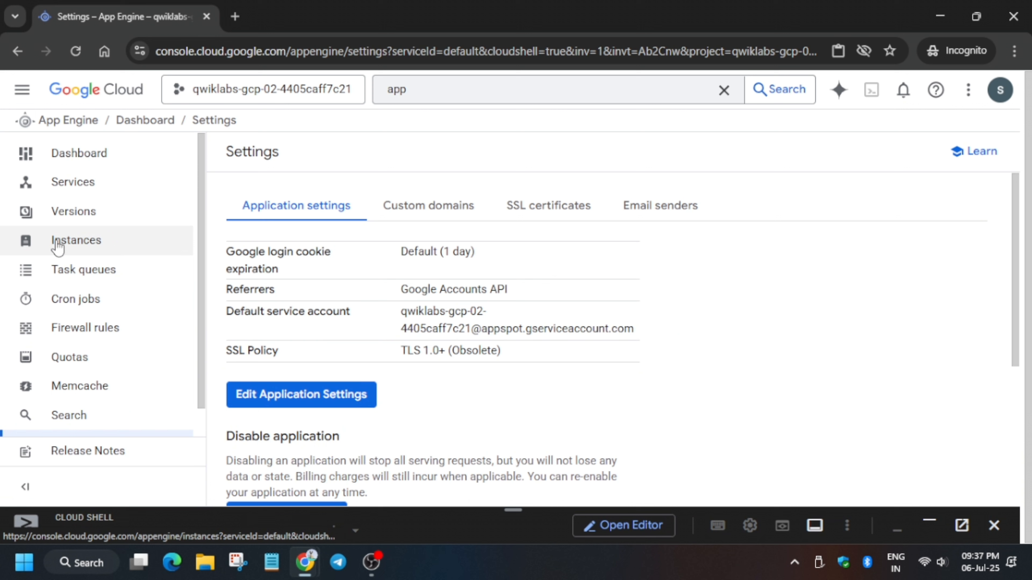
click(68, 222)
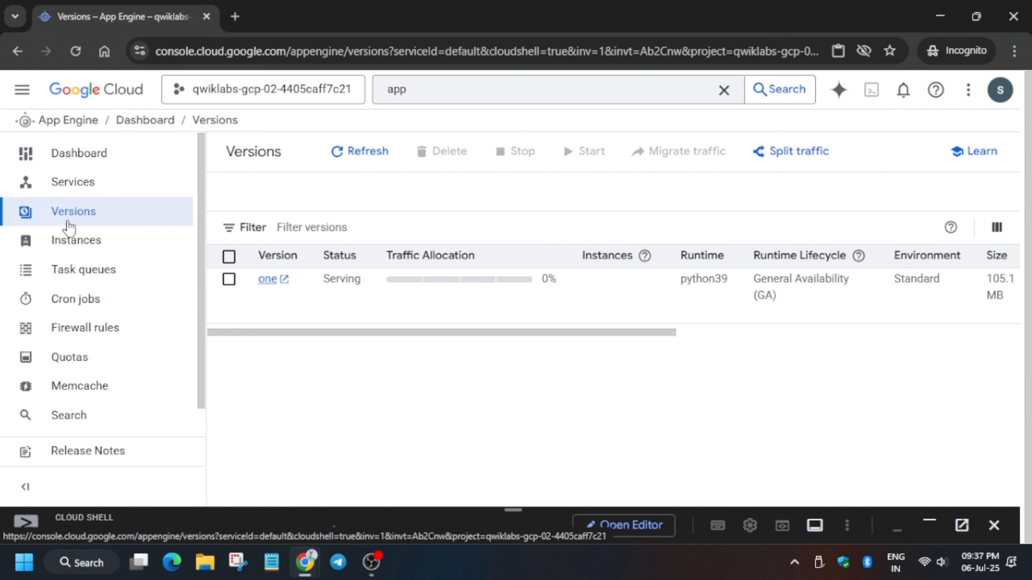
Open the deployed app of version one in the browser to test it, and return to the Versions list.
click(267, 280)
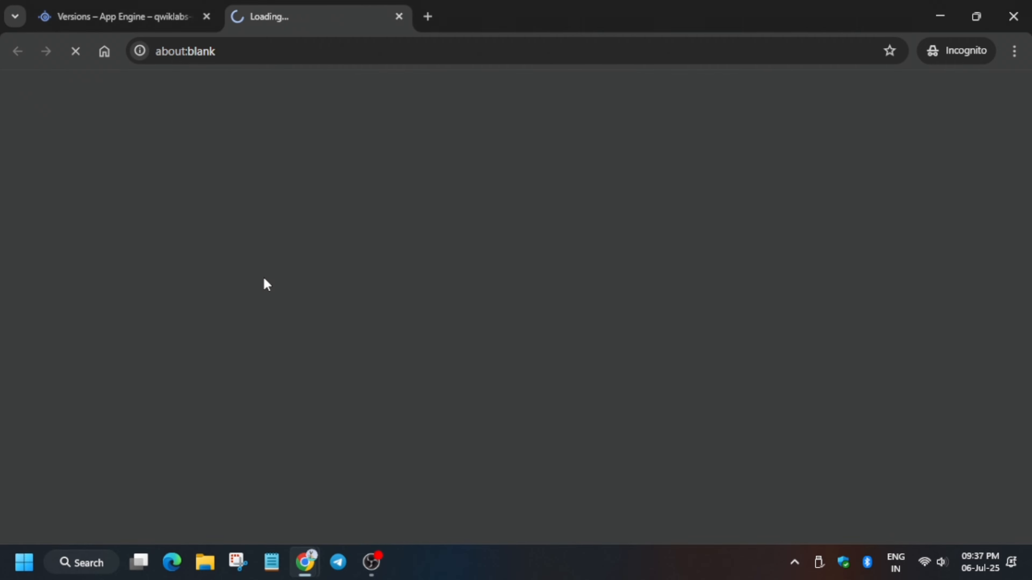
click(129, 6)
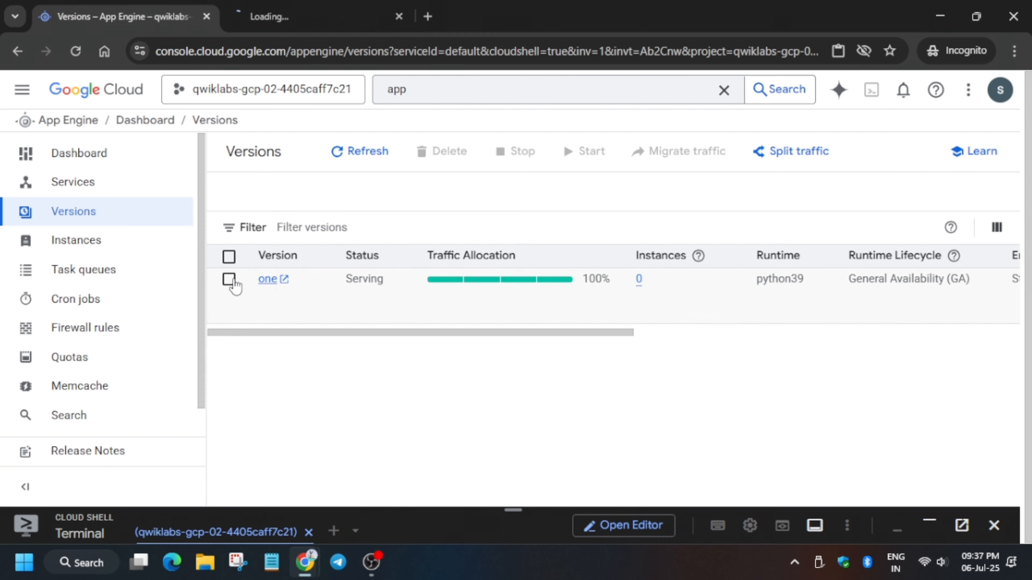
click(274, 8)
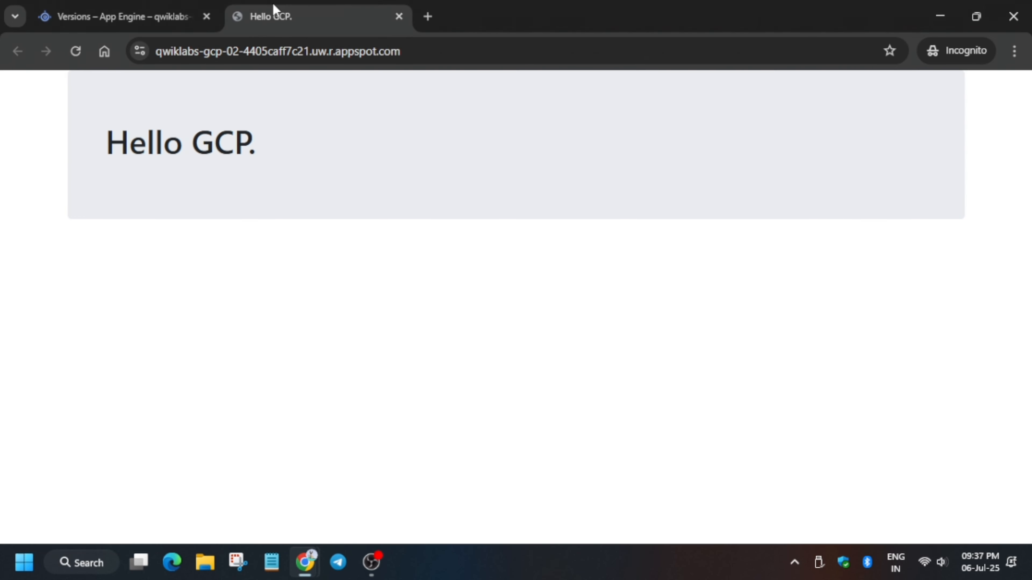
click(142, 6)
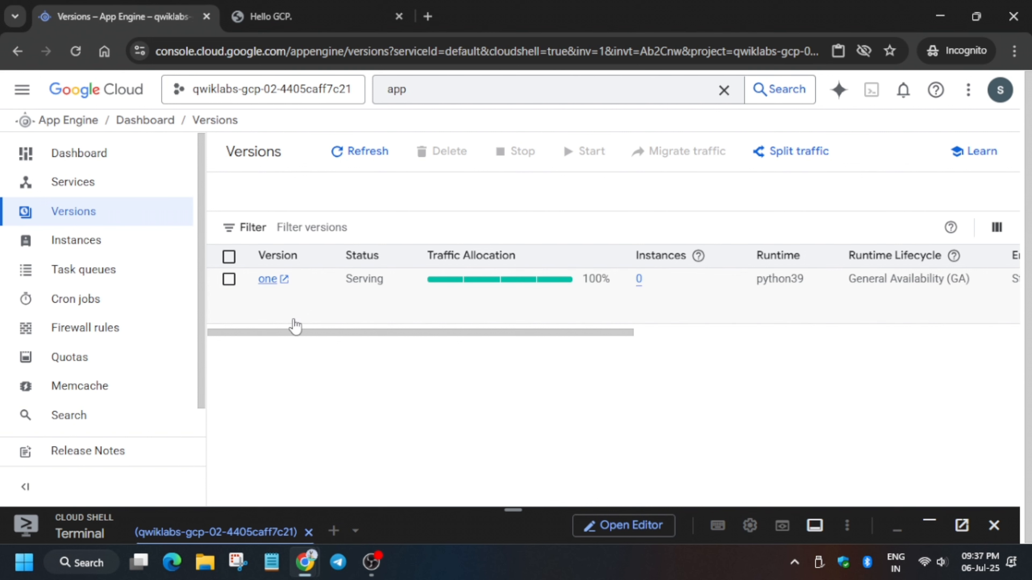
Open version one's logs in Logs Explorer, dismiss the tour, tutorial and Cloud Shell, and run the query.
click(229, 280)
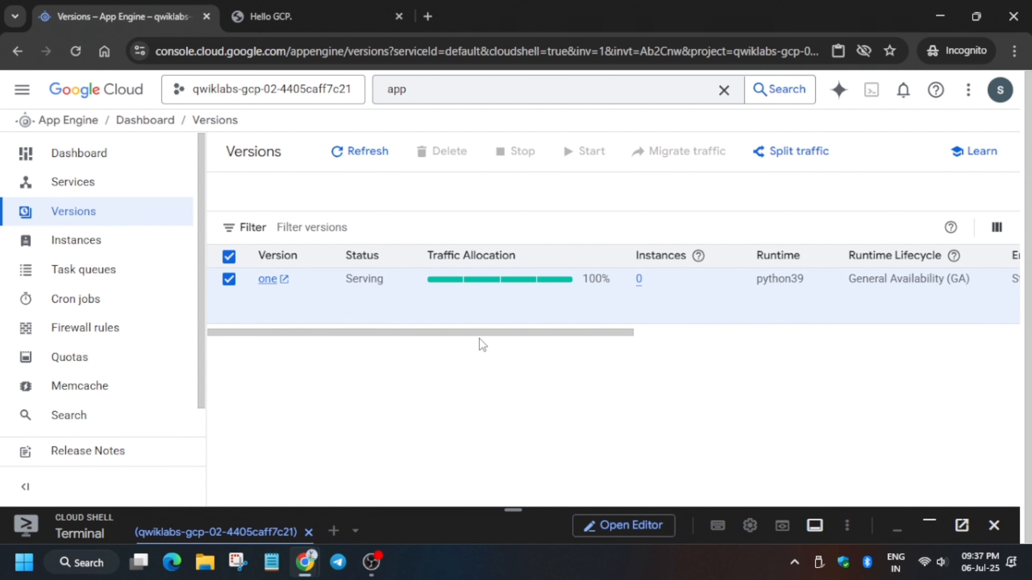
drag(479, 340, 873, 341)
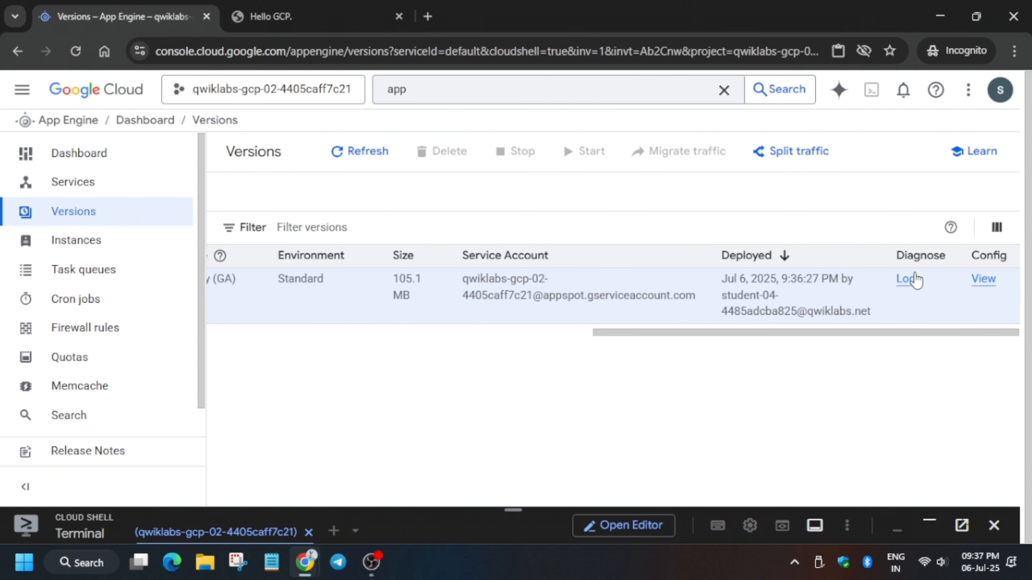
click(908, 280)
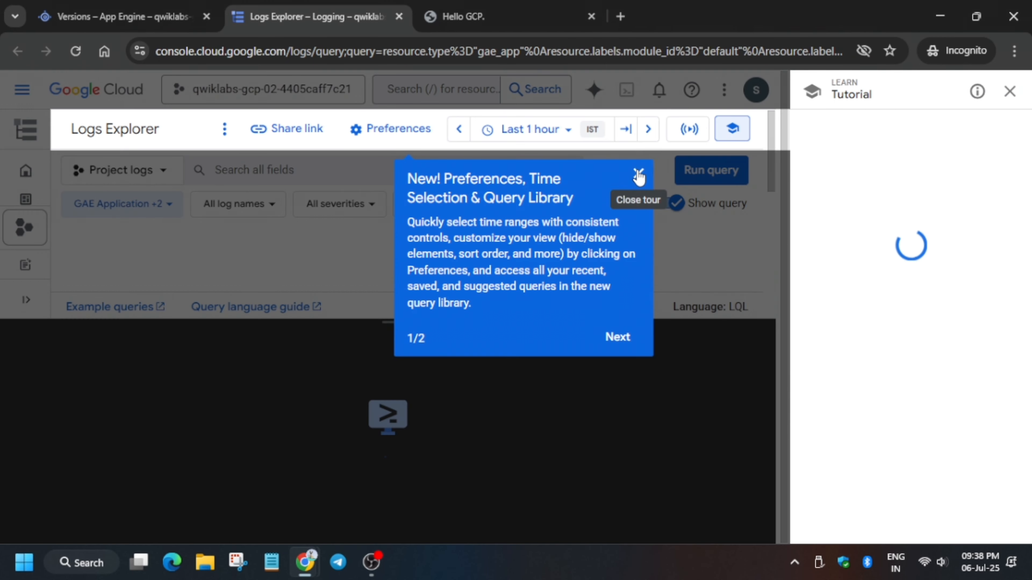
click(638, 176)
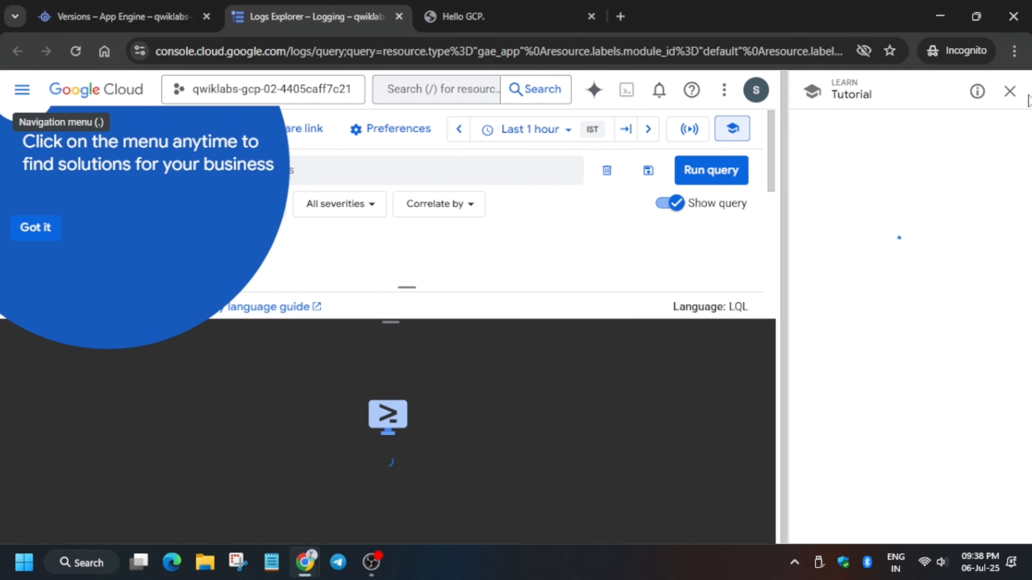
click(1009, 91)
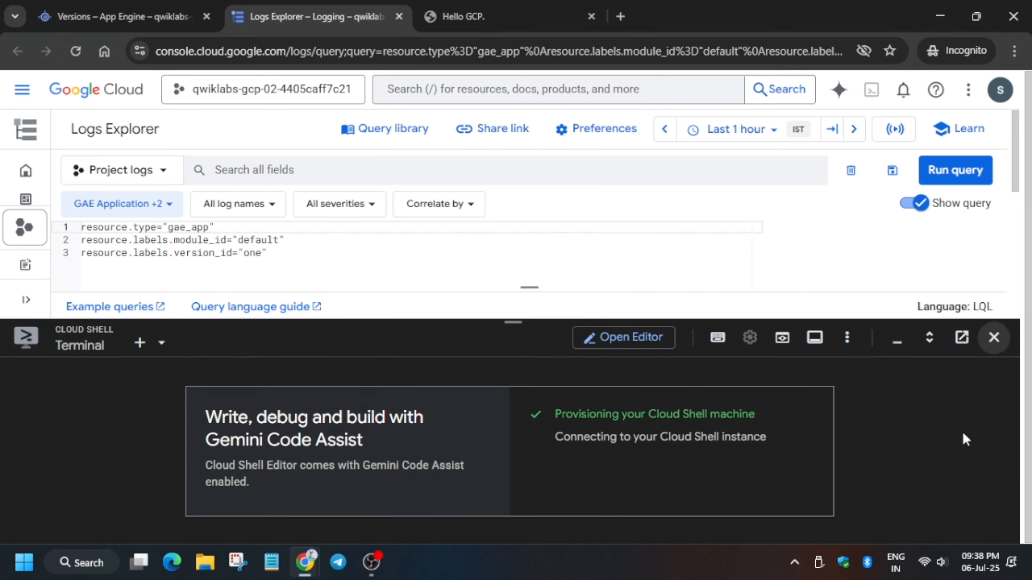
click(994, 337)
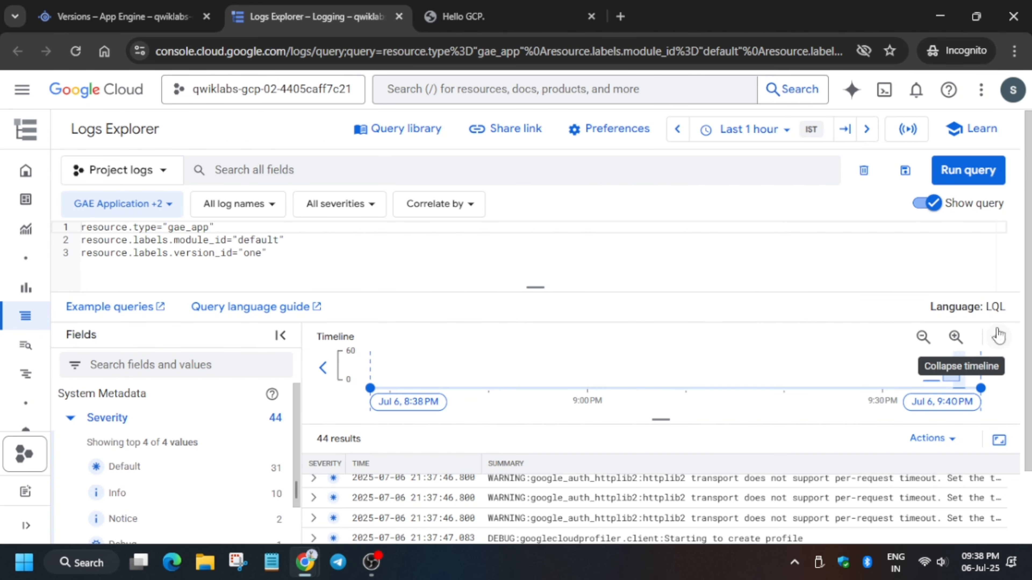
click(979, 182)
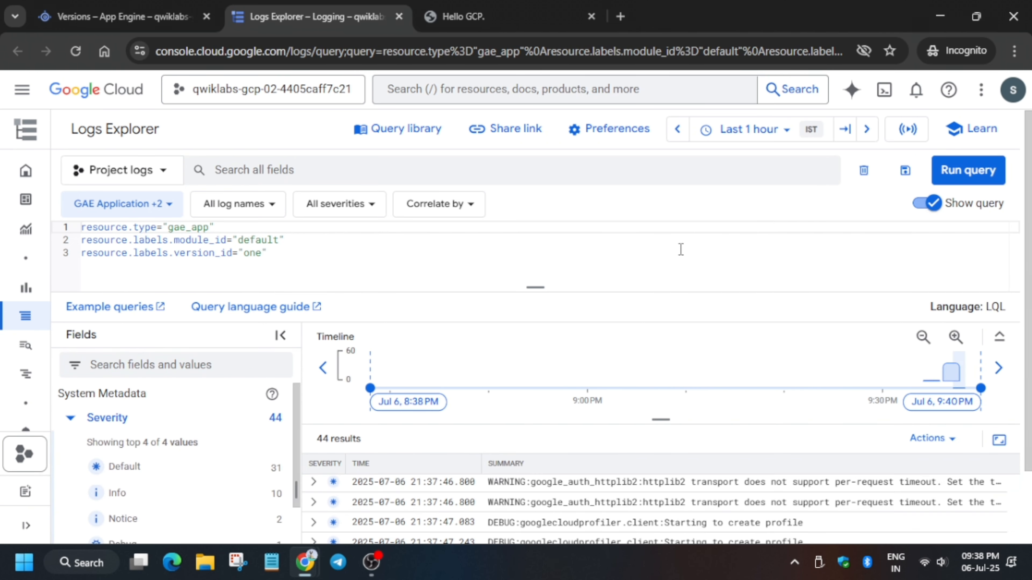
Switch to the lab page and check progress on deploying the application to App Engine and examining the Cloud logs.
key(alt+Tab)
scroll(673, 256, down, 5)
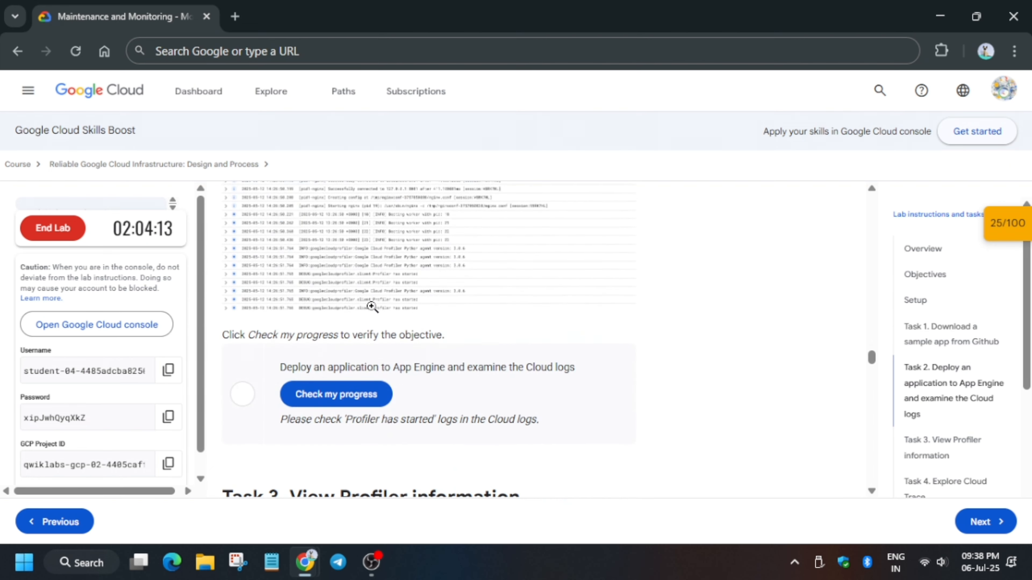
click(366, 396)
scroll(451, 384, up, 5)
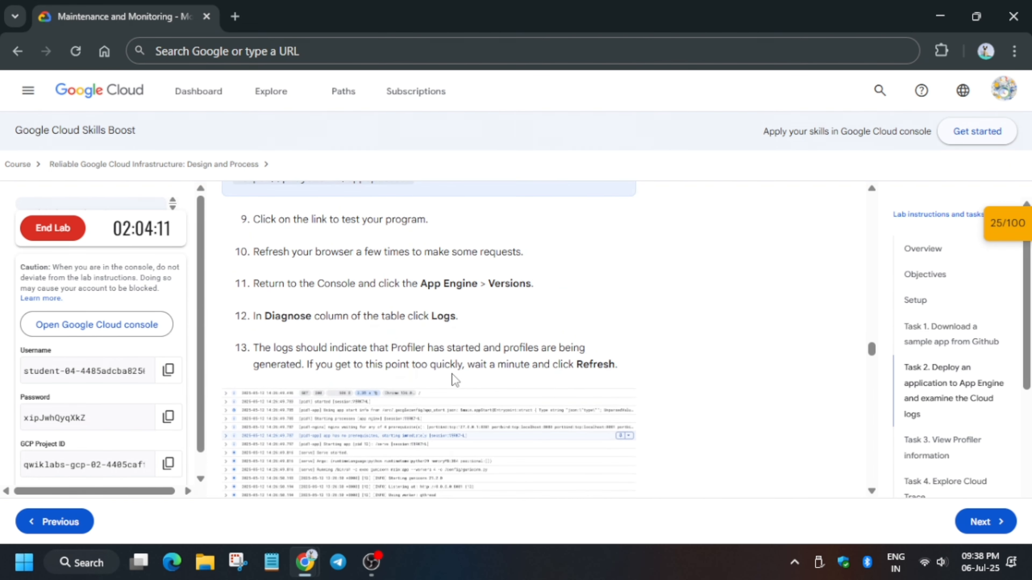
scroll(456, 378, down, 5)
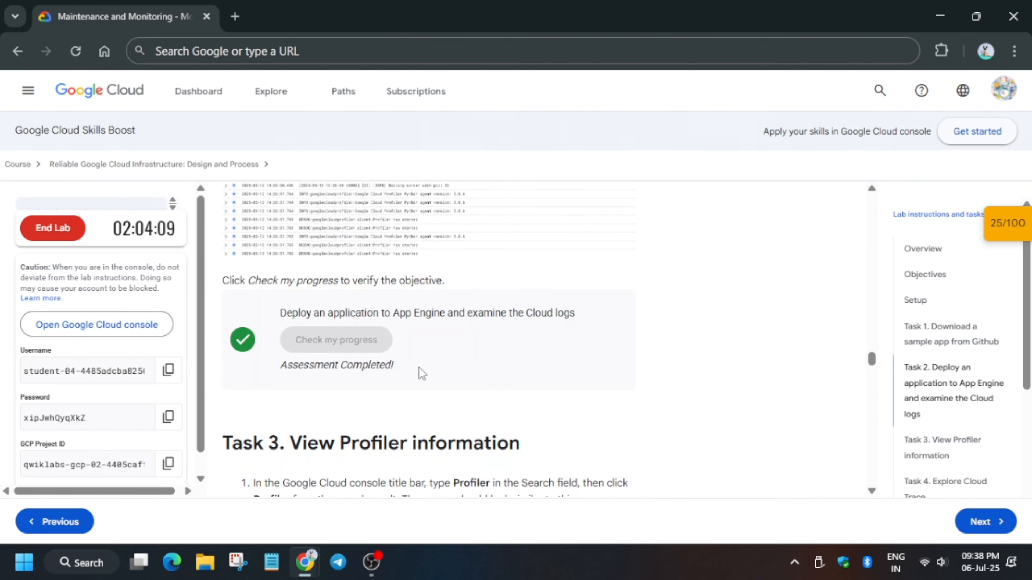
Check progress on the Create an instance objective and read the Task 3 instructions on Profiler and creating the virtual machine.
scroll(572, 365, down, 10)
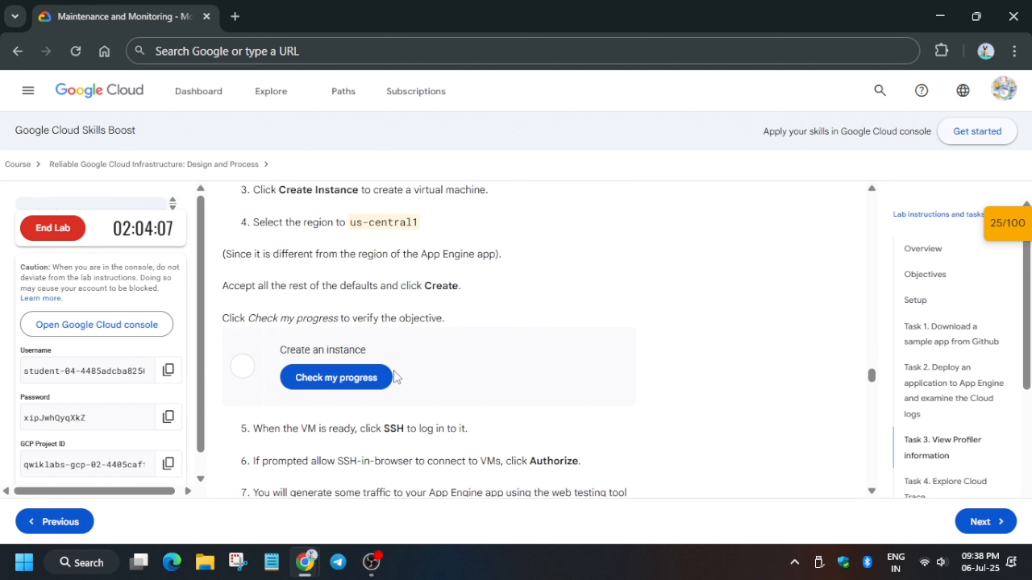
click(386, 377)
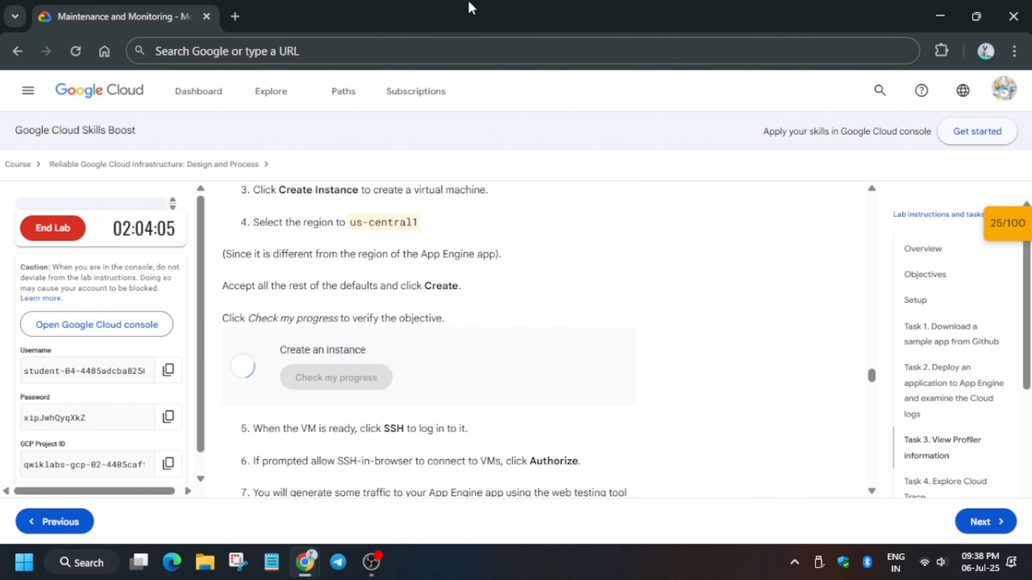
scroll(628, 230, up, 4)
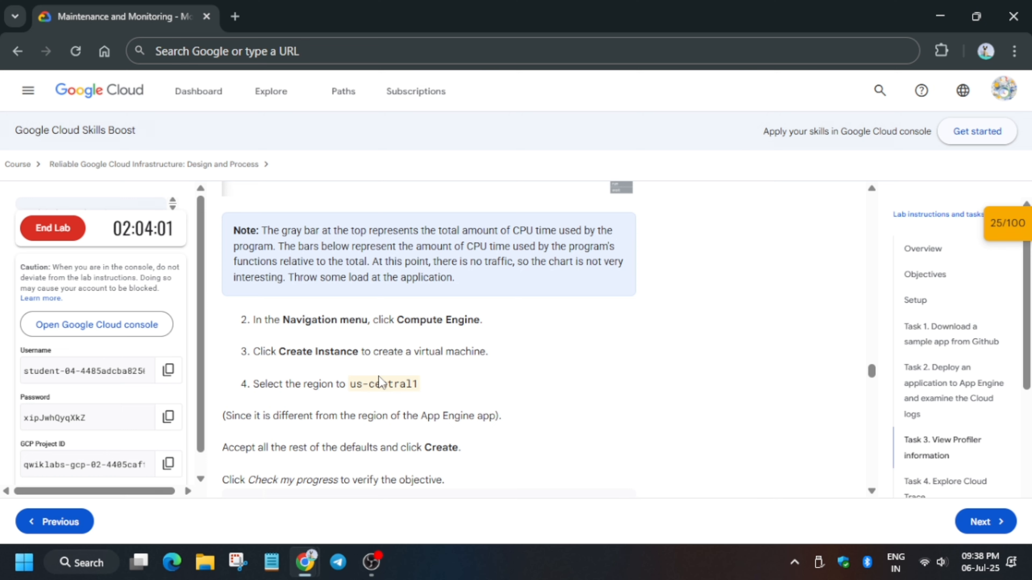
scroll(381, 376, down, 2)
scroll(381, 381, up, 8)
Return to the cloud console, open Compute Engine from the popular searches and start creating a VM instance.
key(alt+Tab)
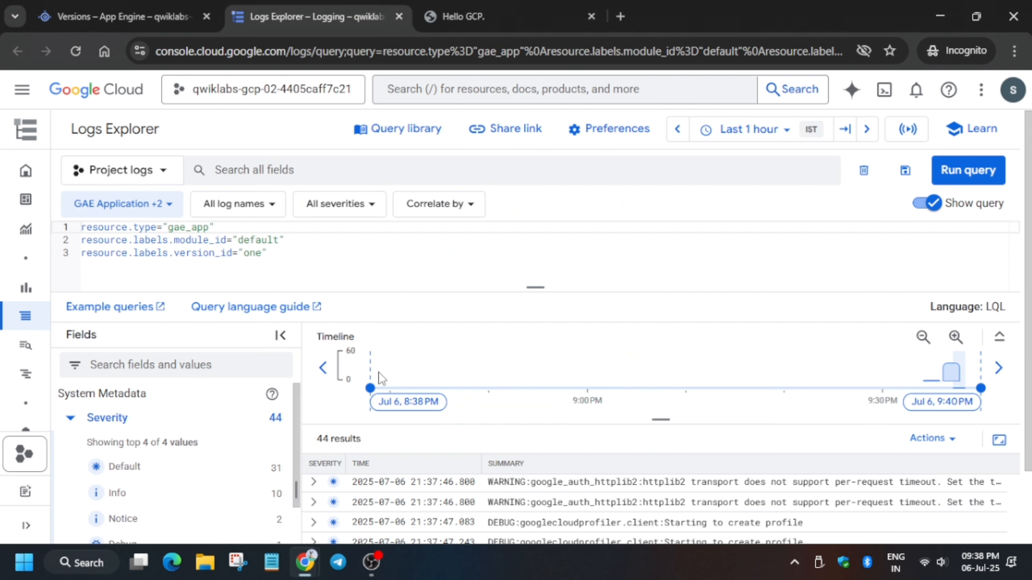
click(421, 94)
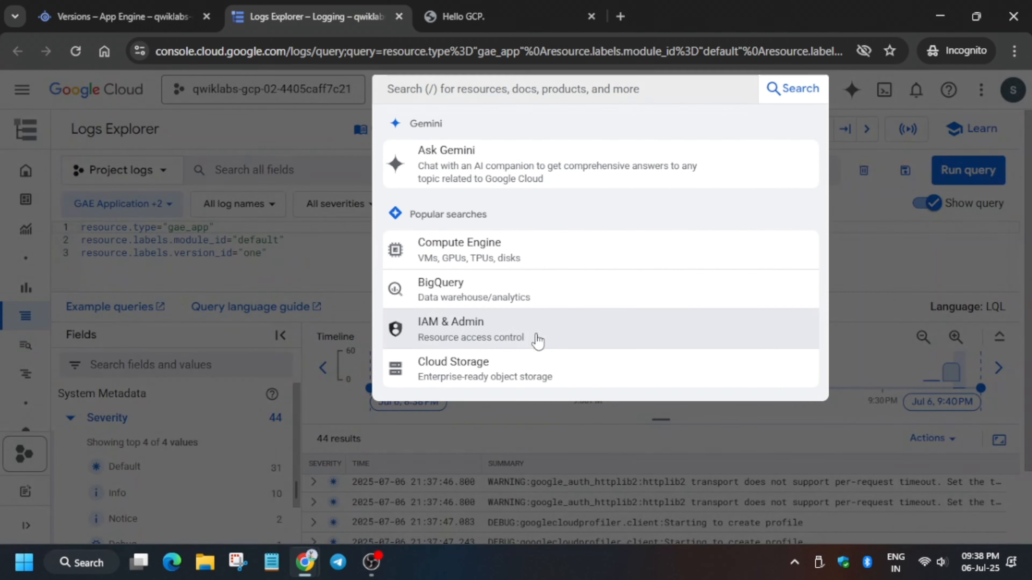
click(515, 262)
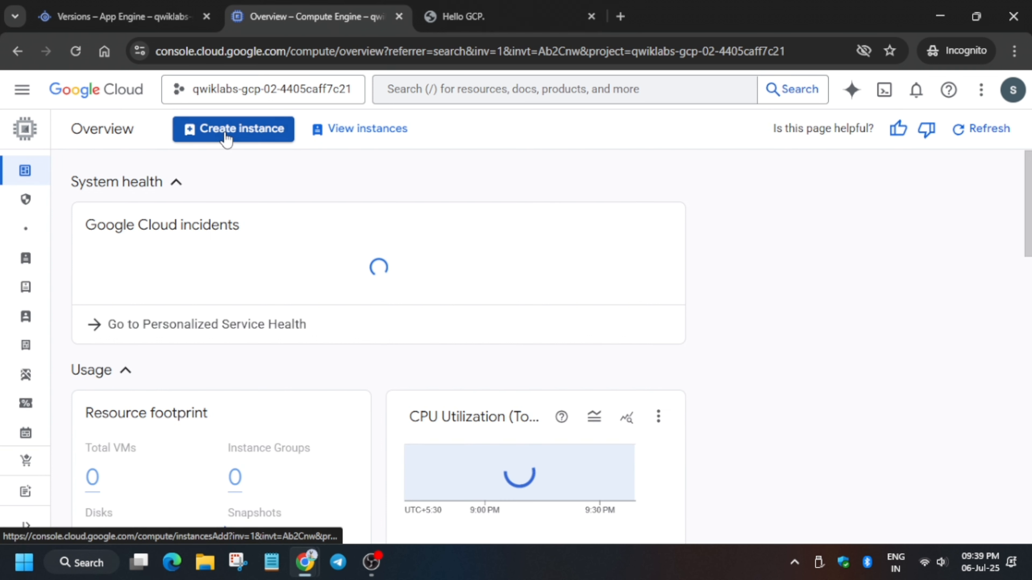
click(240, 140)
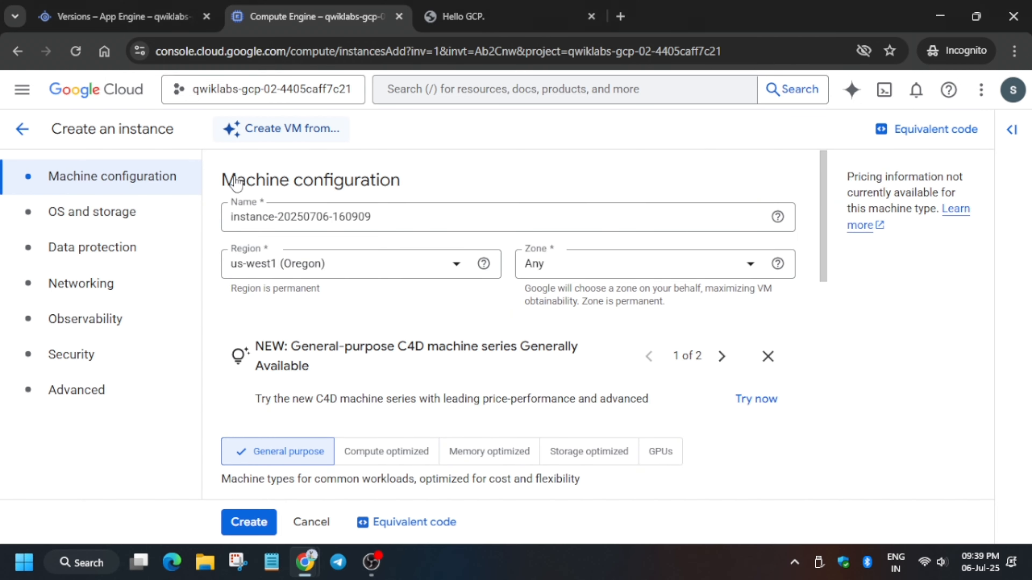
Look up the required region in the lab and set the instance's region to us-central1 (Iowa) and zone to us-central1-a.
key(alt+Tab)
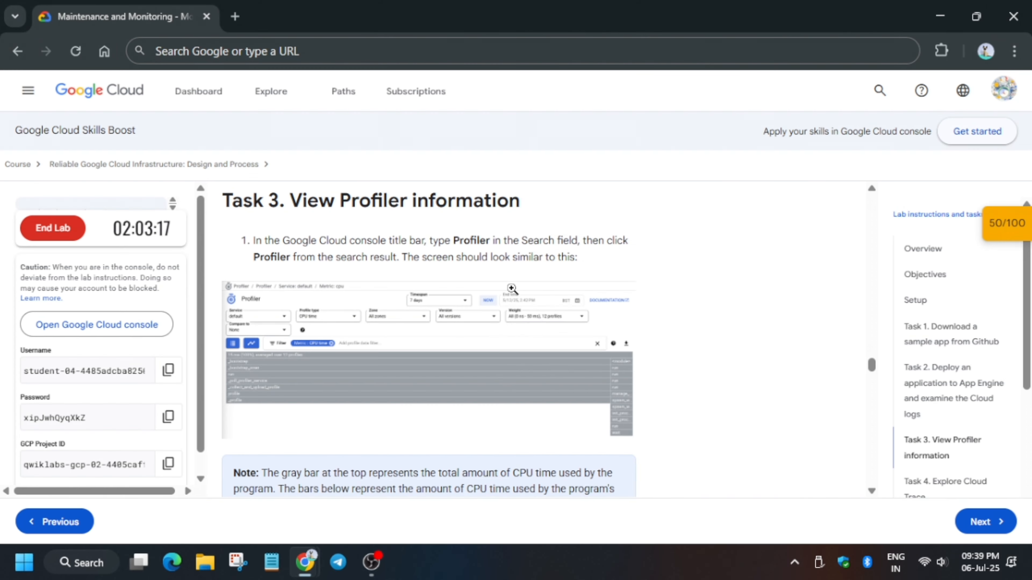
scroll(511, 287, down, 8)
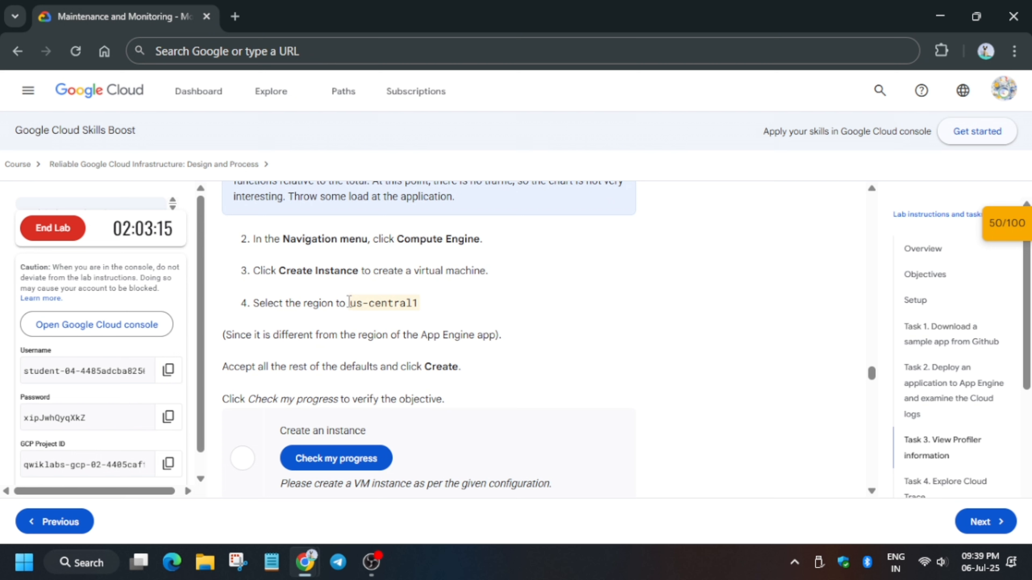
key(alt+Tab)
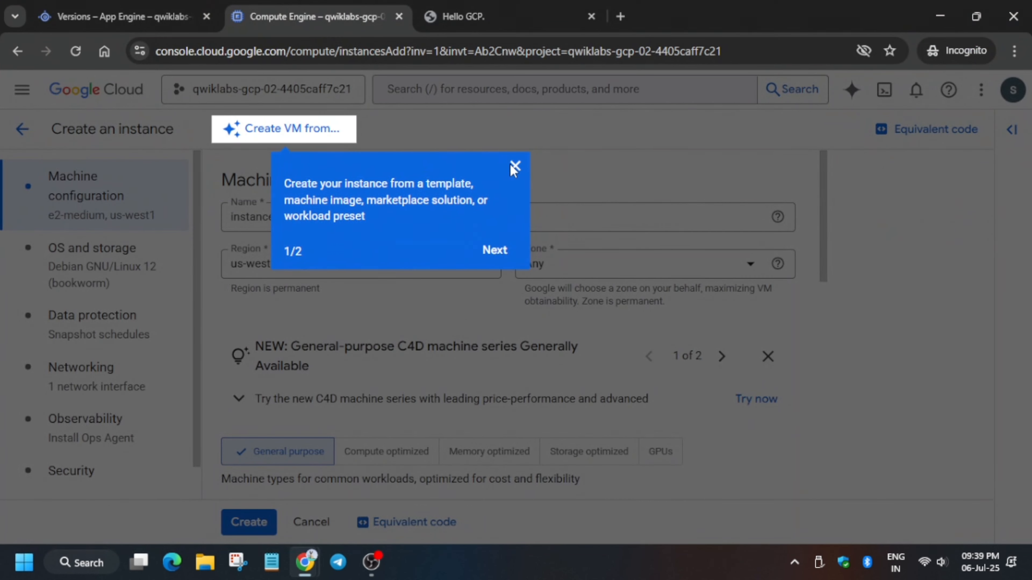
click(513, 167)
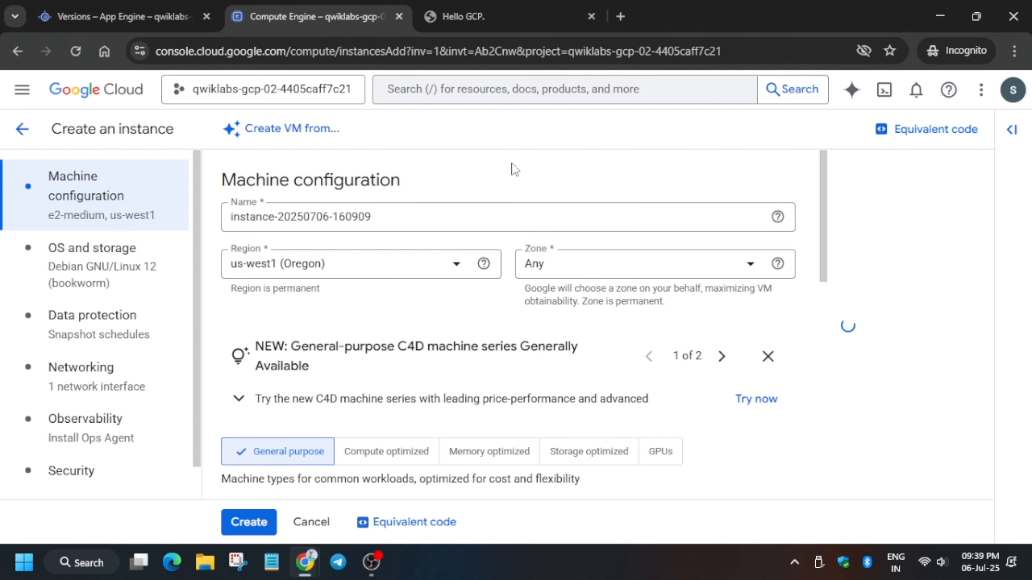
click(443, 265)
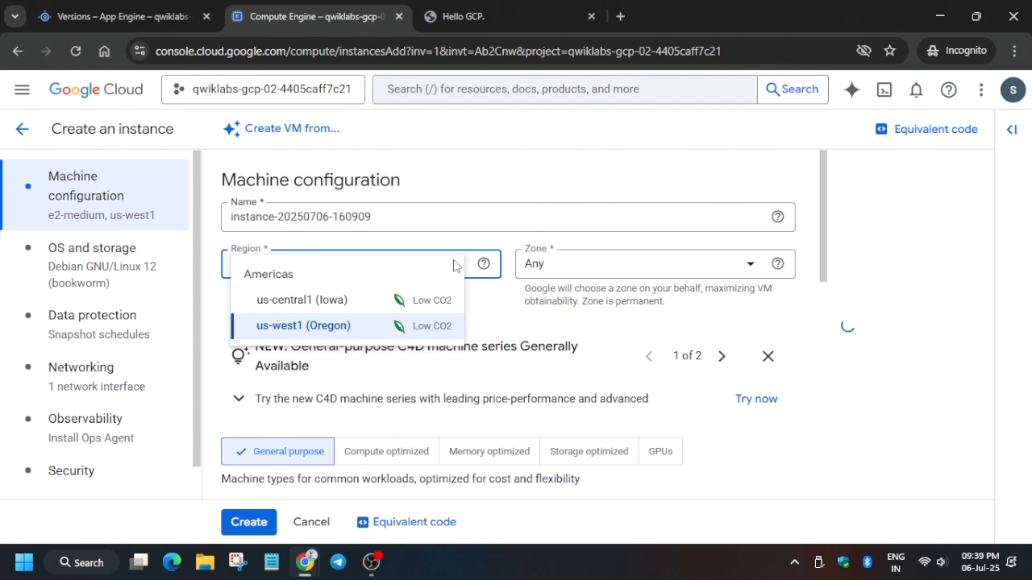
click(279, 301)
click(566, 270)
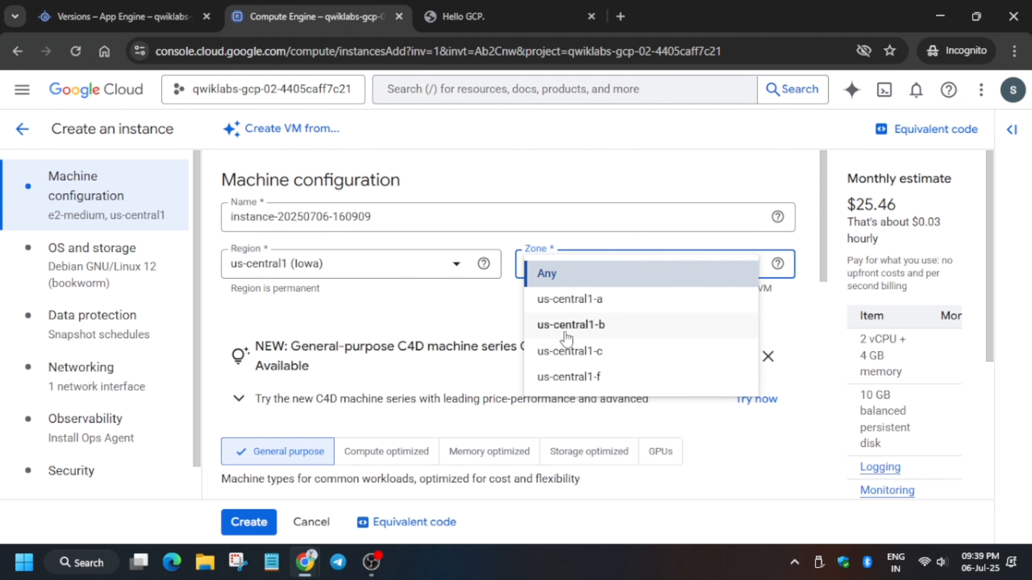
click(563, 300)
Review the remaining Task 3 instructions in the lab and create the VM instance with all other settings left at default.
key(alt+Tab)
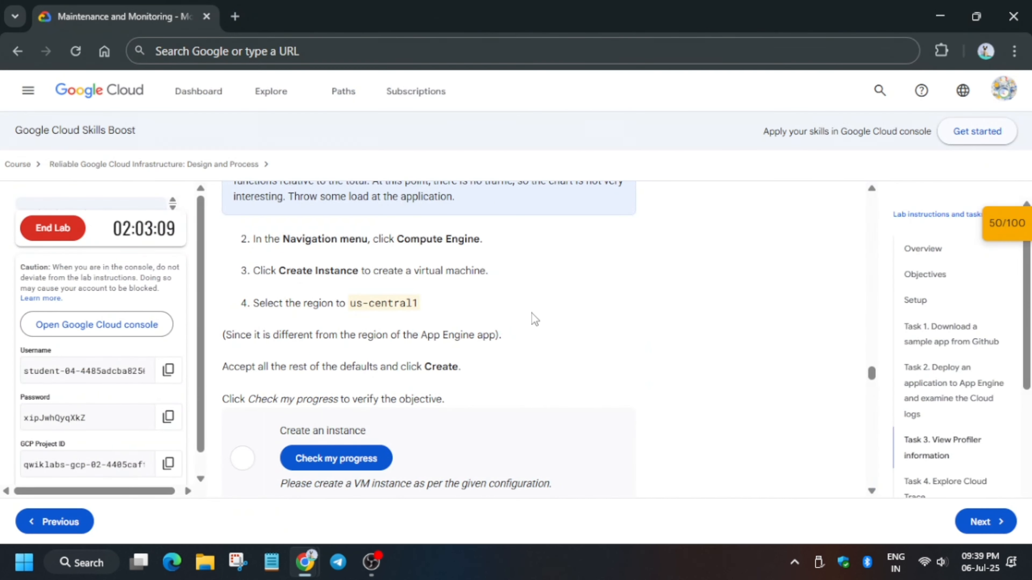
scroll(534, 320, down, 8)
scroll(535, 320, down, 6)
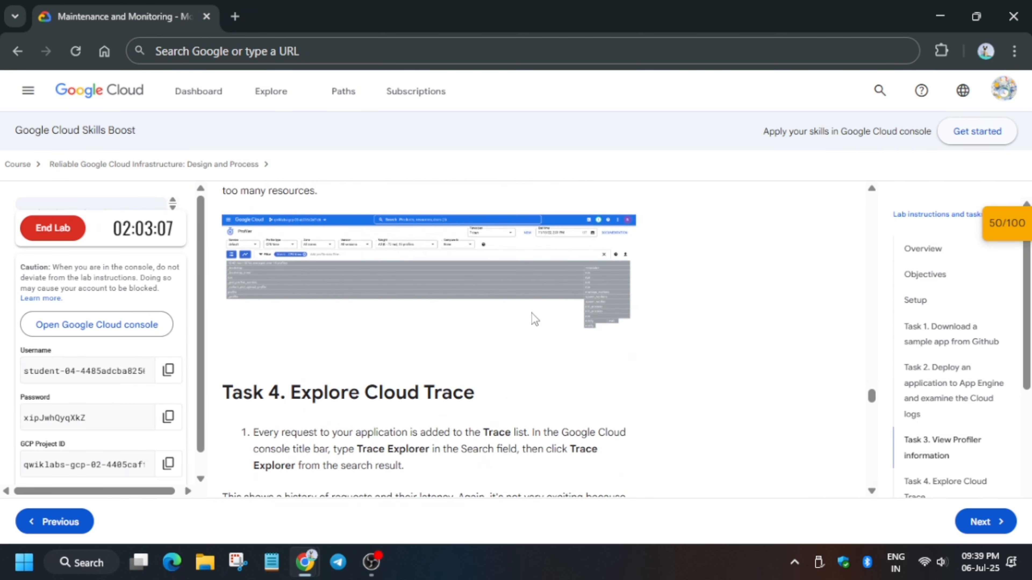
scroll(531, 313, up, 7)
scroll(531, 313, up, 10)
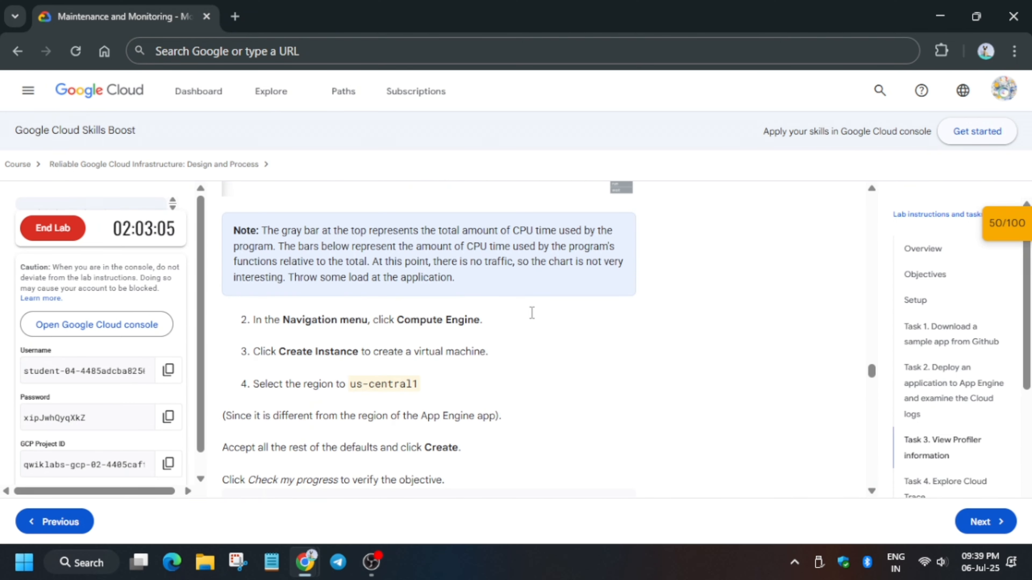
key(alt+Tab)
scroll(415, 361, down, 10)
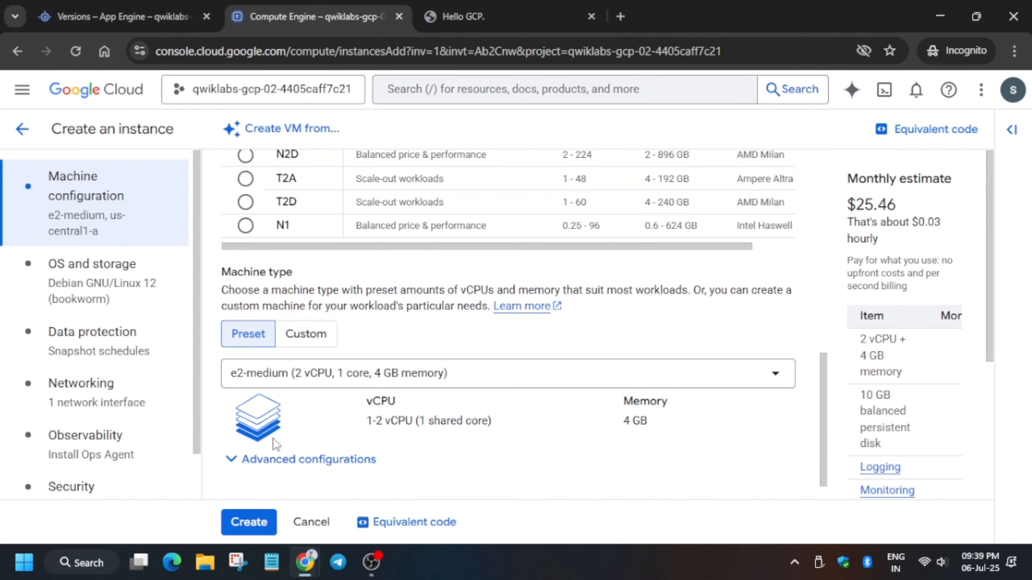
click(263, 520)
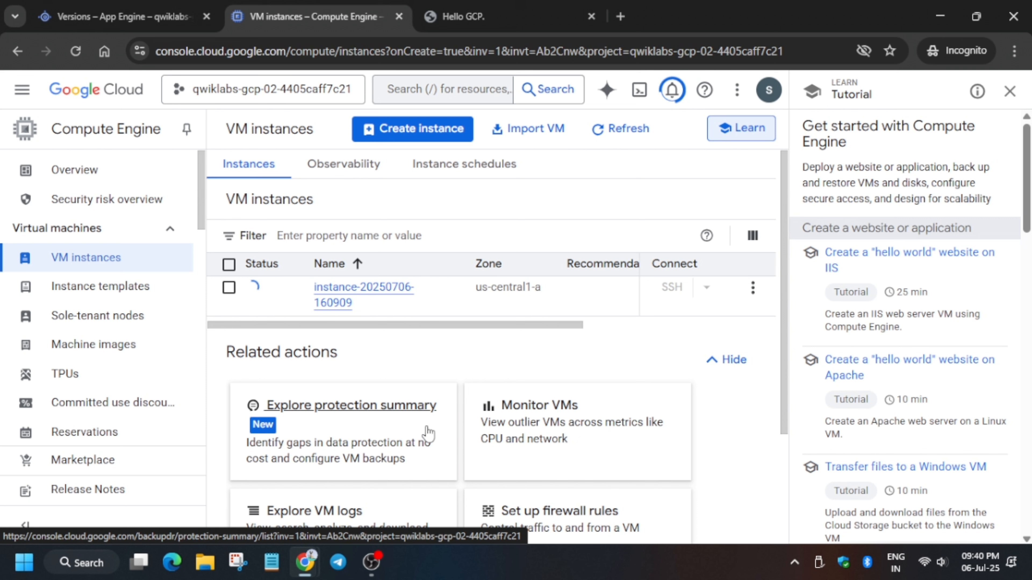
Refresh the VM instances list and check the lab's progress on the Create an instance objective.
click(604, 130)
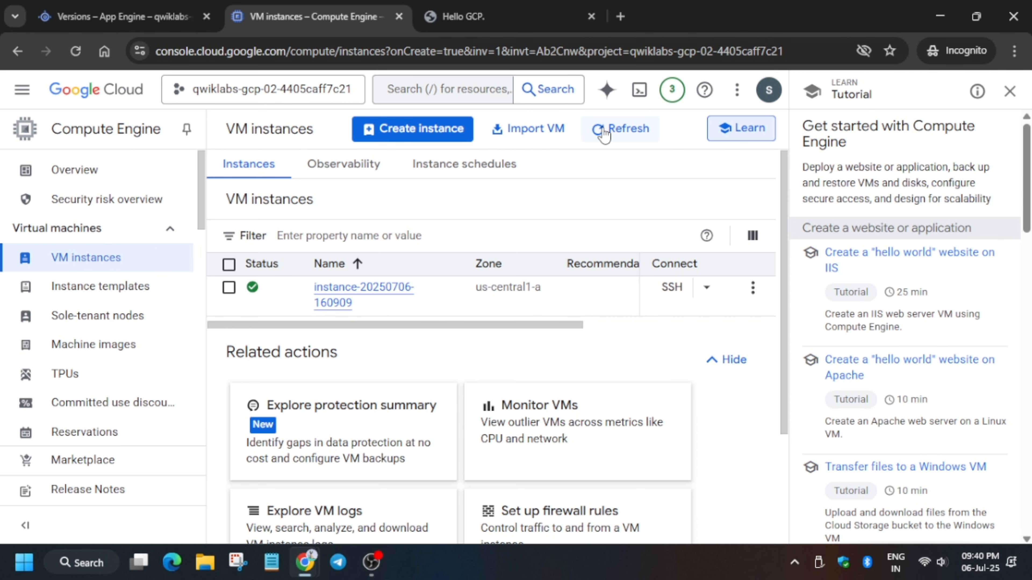
key(alt+Tab)
scroll(372, 313, down, 5)
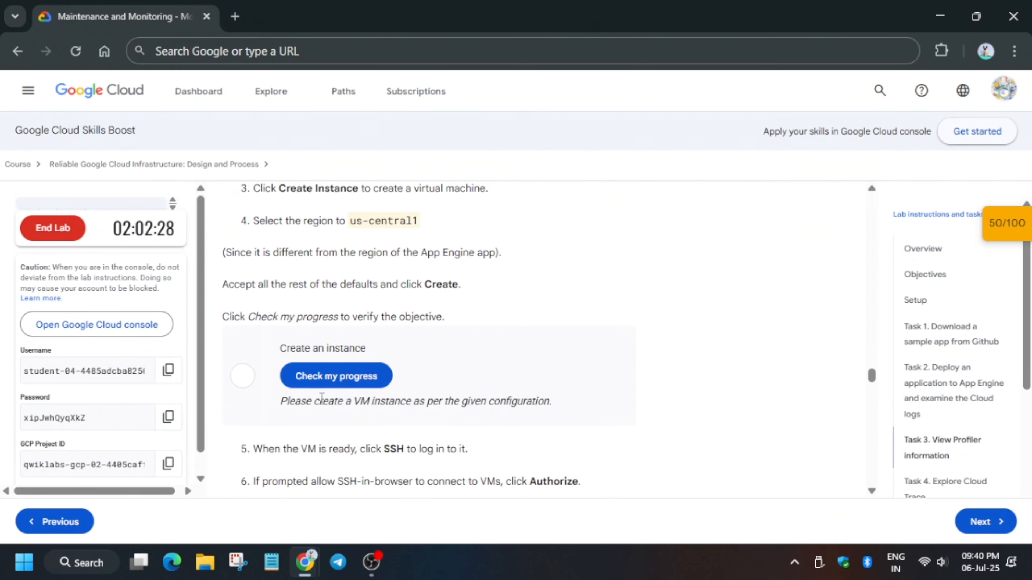
click(372, 312)
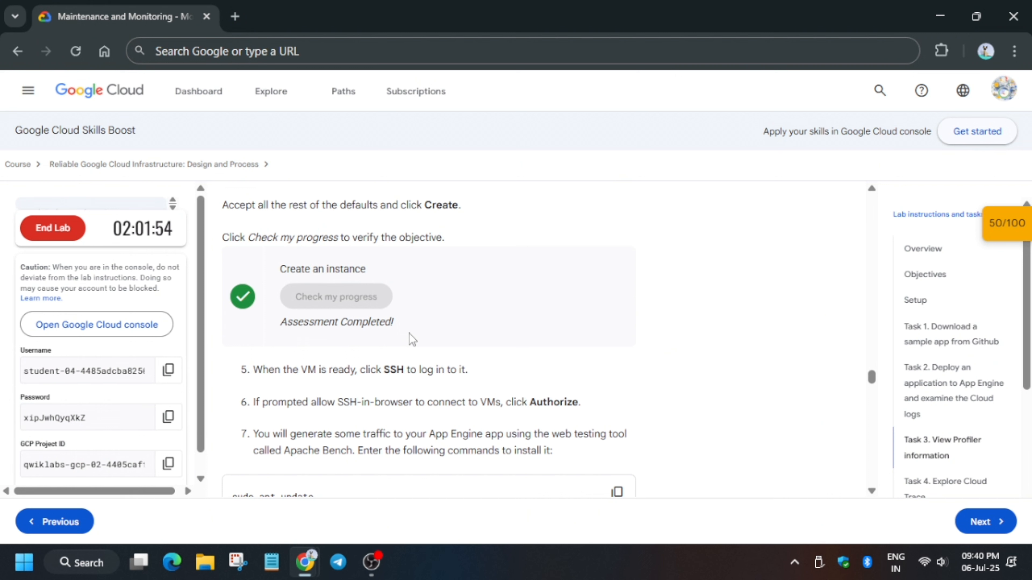
Check progress on Create uptime checks and alerts from the lab's score summary.
mouse_move(1004, 224)
scroll(881, 321, down, 1)
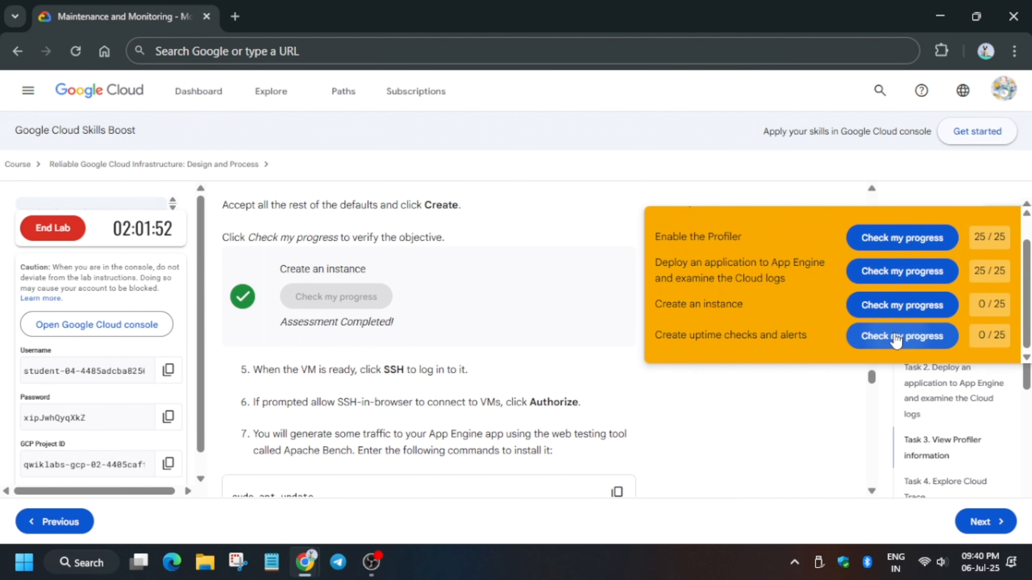
click(895, 340)
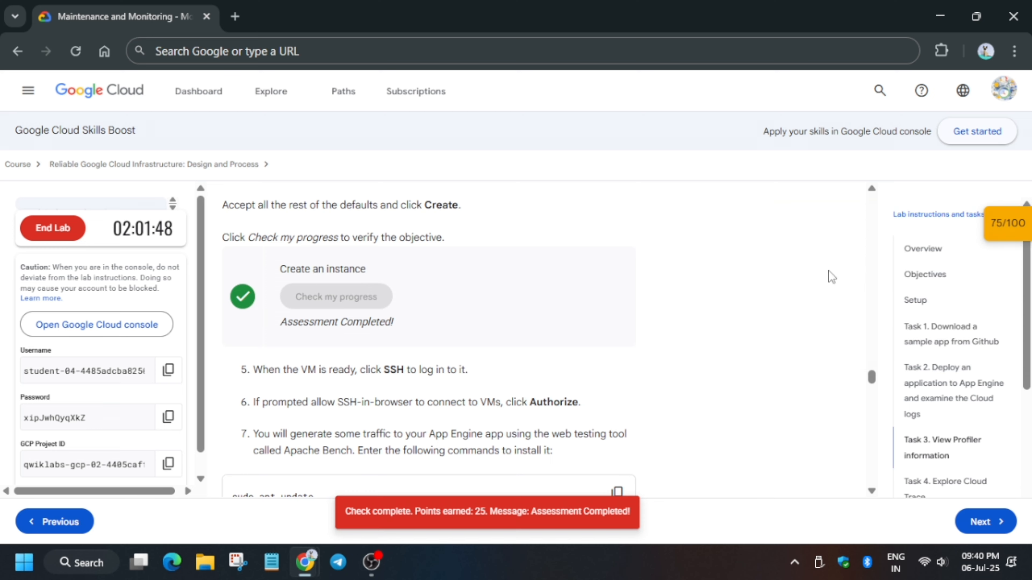
Read Task 3 instructions 5 to 8 on connecting to the VM over SSH, installing Apache Bench and generating traffic.
scroll(830, 276, down, 10)
scroll(331, 390, up, 13)
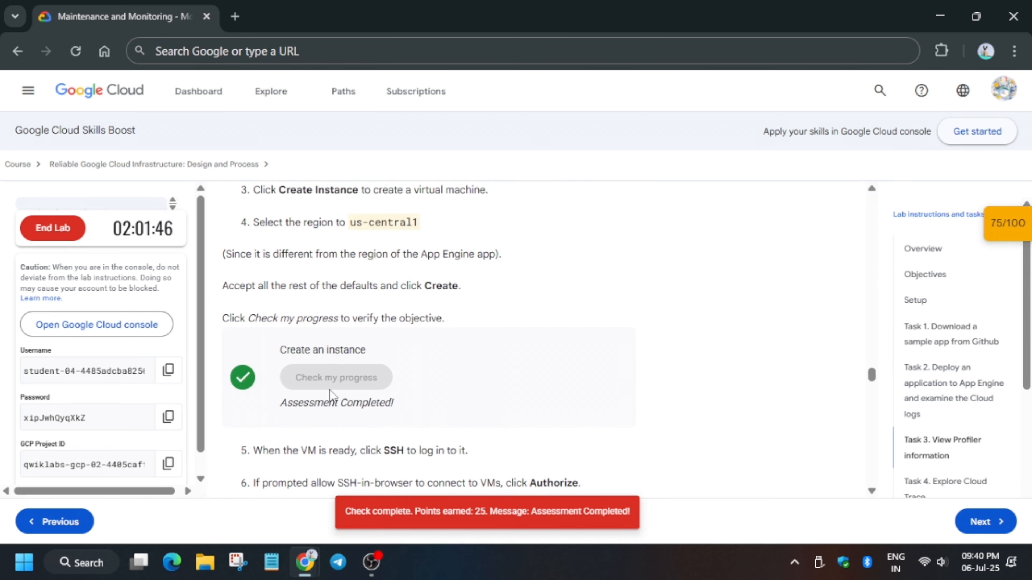
scroll(438, 402, down, 4)
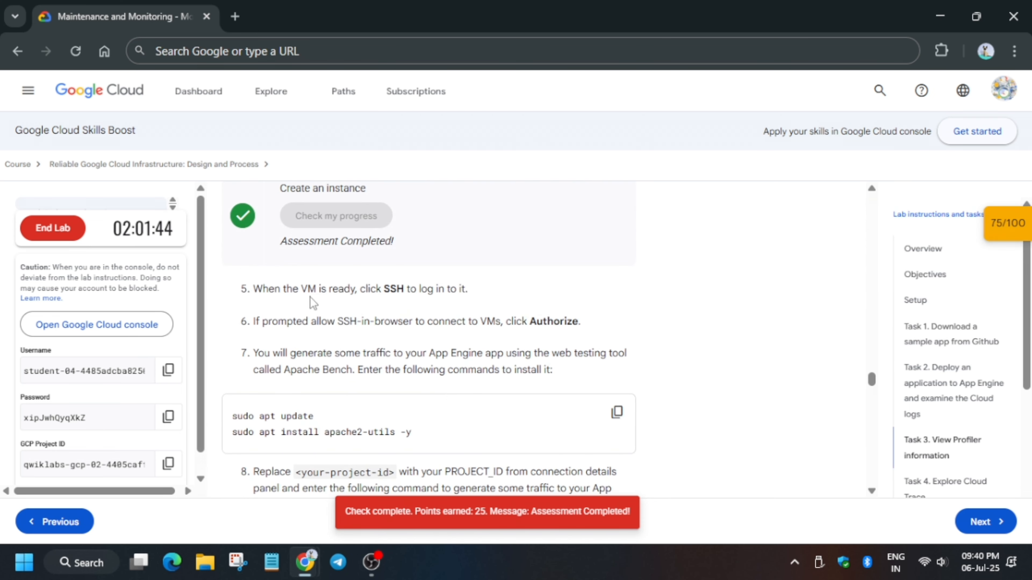
Switch to the console, close the Compute Engine tutorial and try to open an SSH session to the VM in a browser window.
key(alt+Tab)
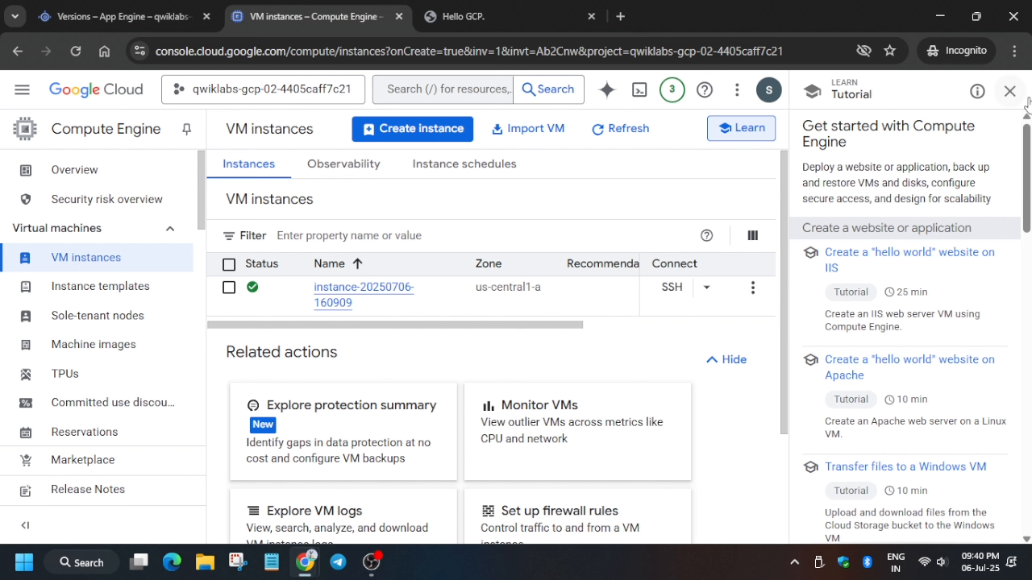
click(1009, 91)
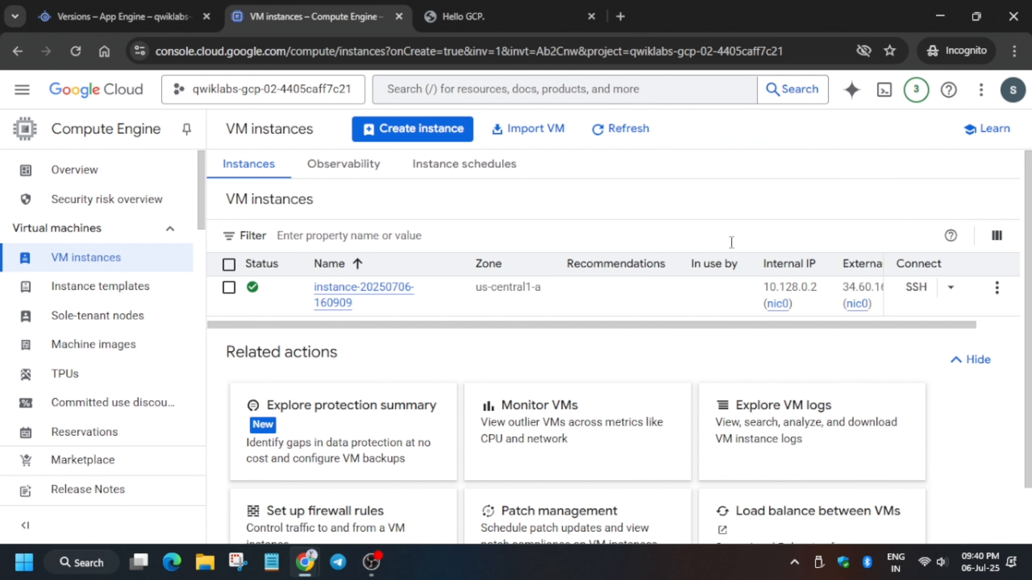
click(951, 288)
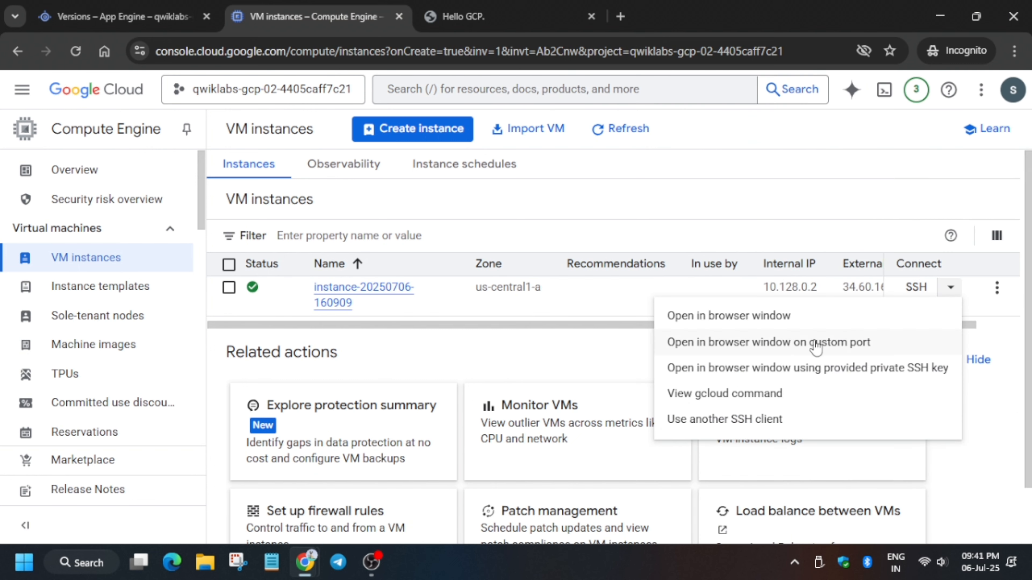
click(728, 316)
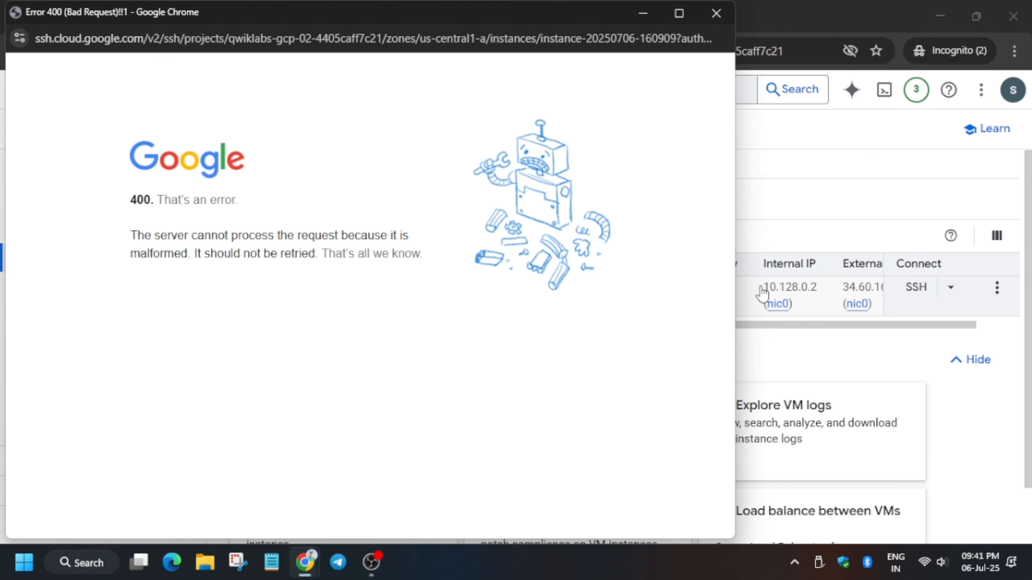
click(715, 13)
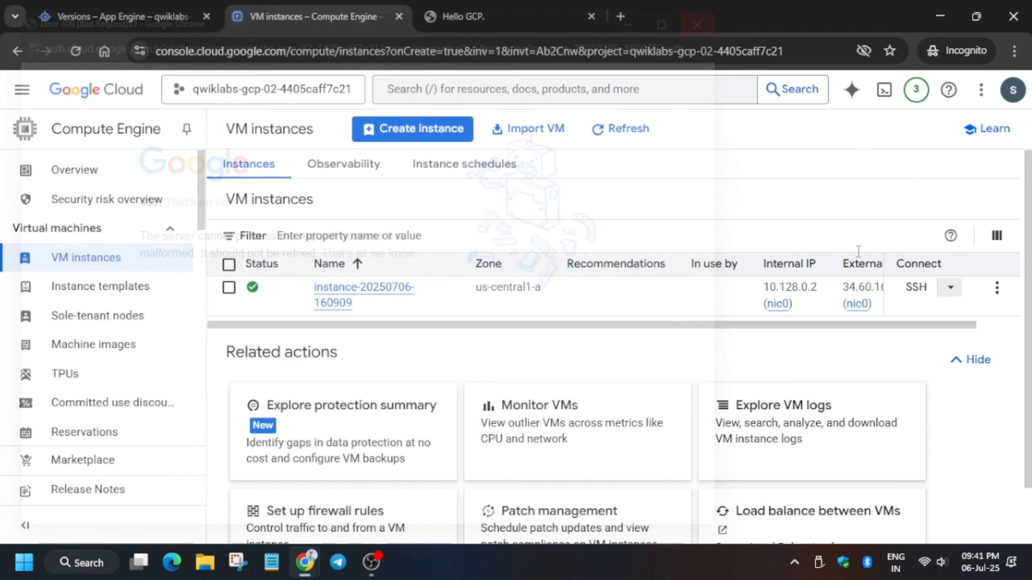
click(916, 289)
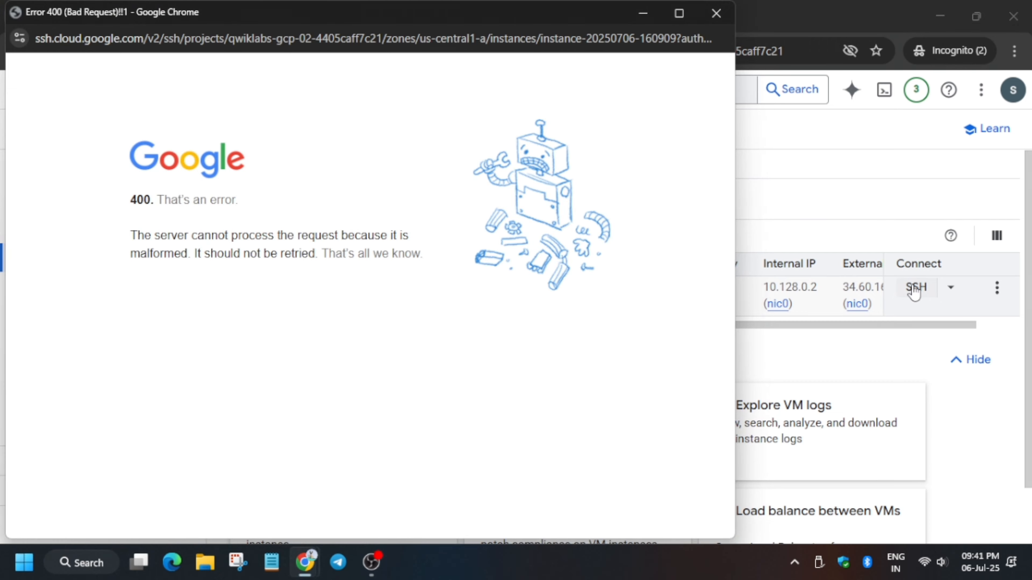
click(718, 14)
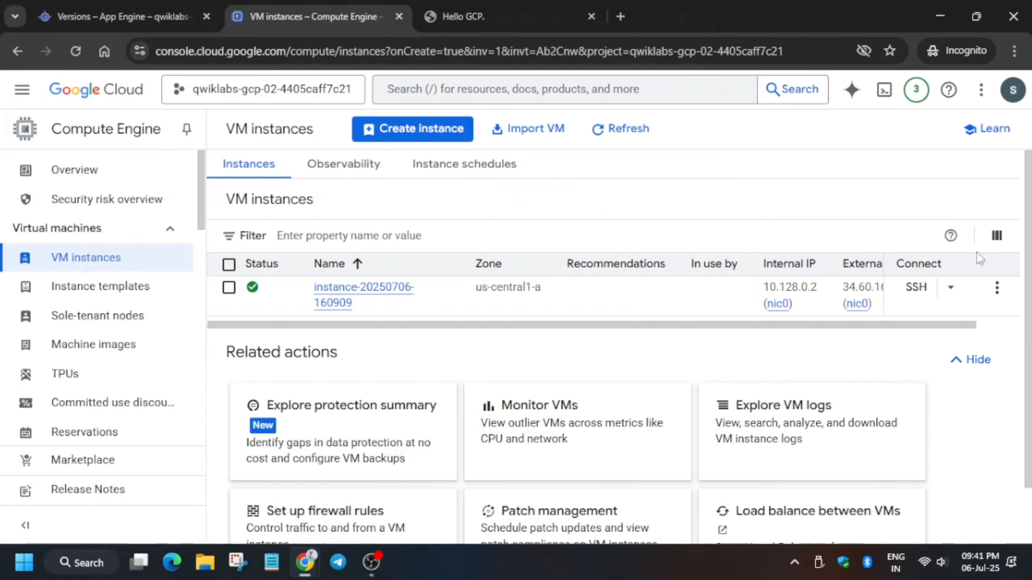
click(614, 132)
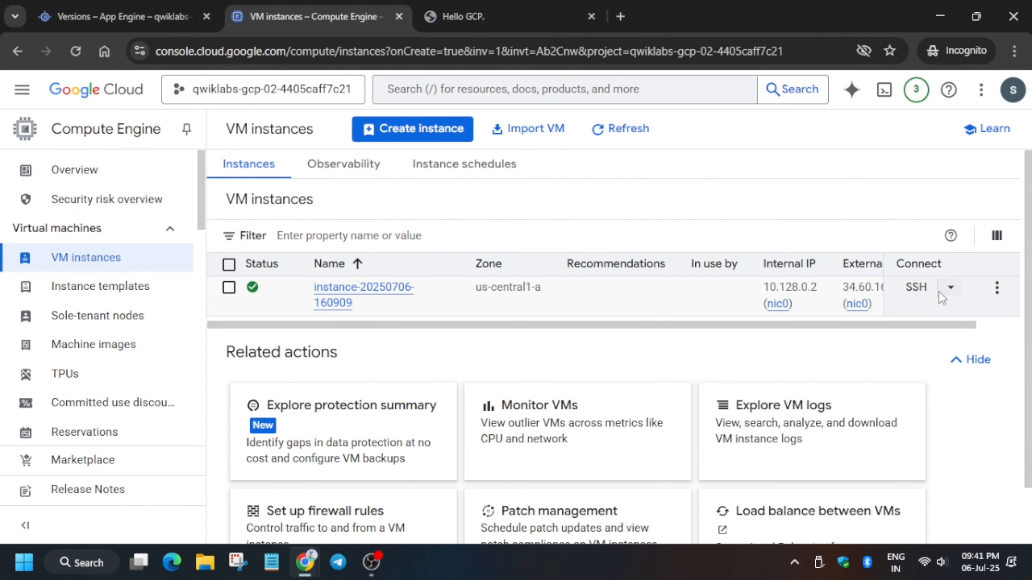
click(924, 292)
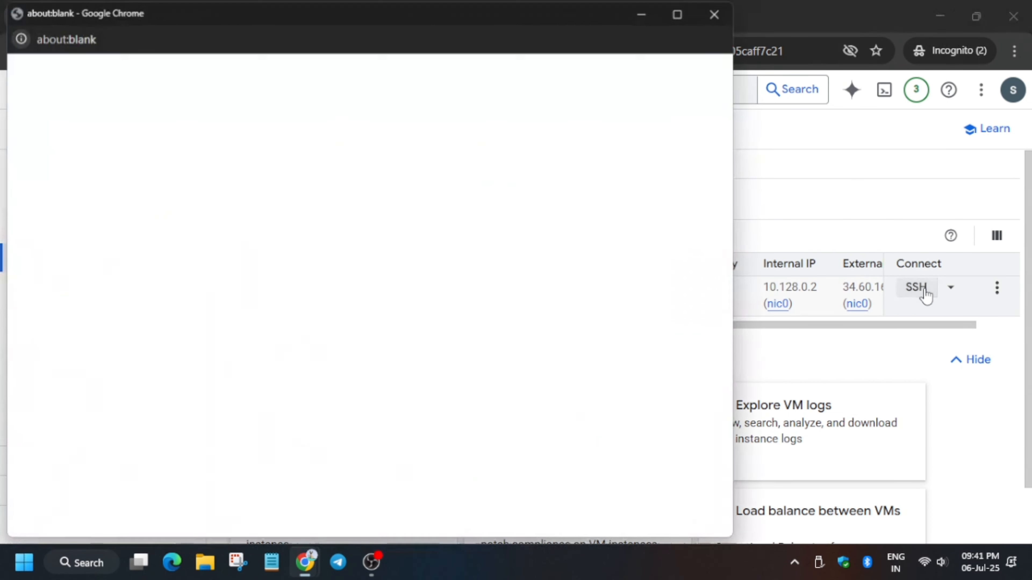
Run the VM's gcloud compute ssh command in Cloud Shell and authorize Cloud Shell to use the account's credentials.
click(951, 288)
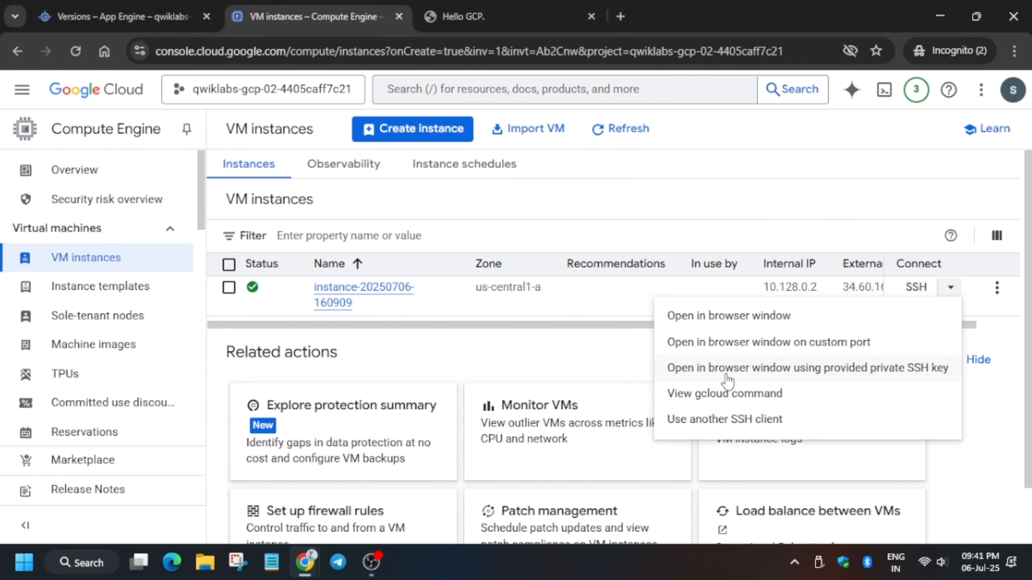
click(713, 400)
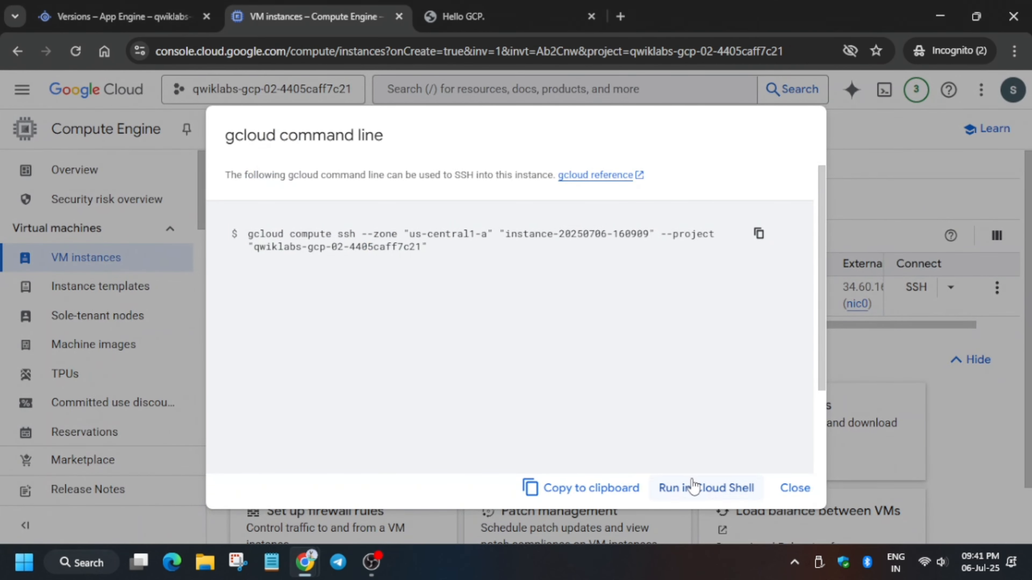
click(690, 487)
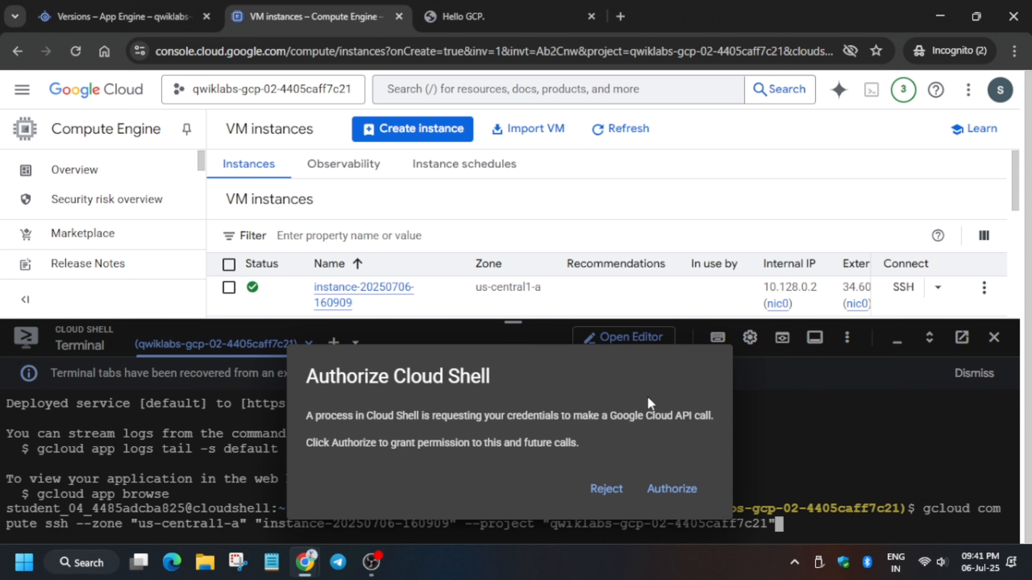
click(684, 490)
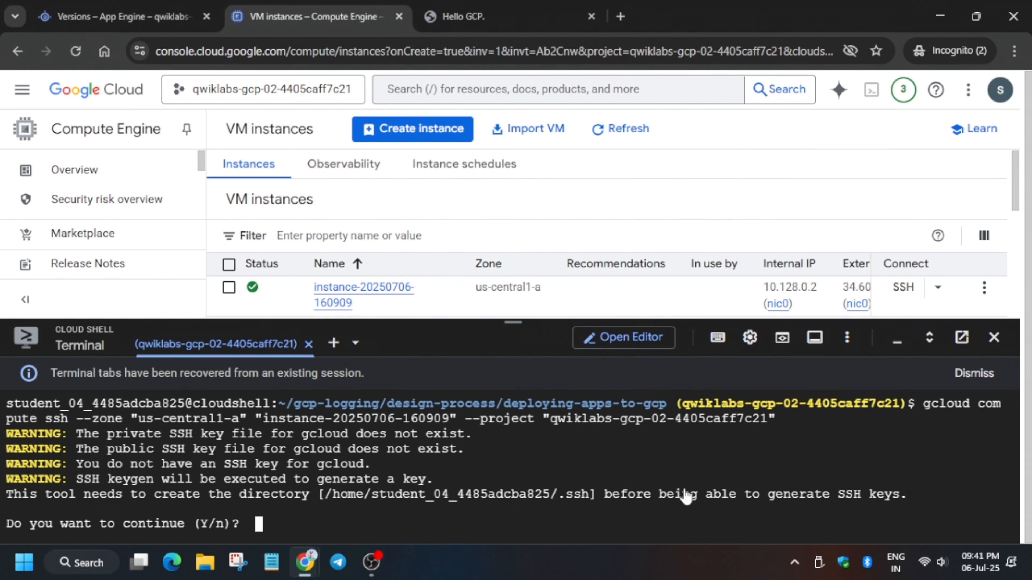
Agree to create the .ssh directory and generate the SSH key pair with an empty passphrase to log in to the VM.
text(y)
key(Return)
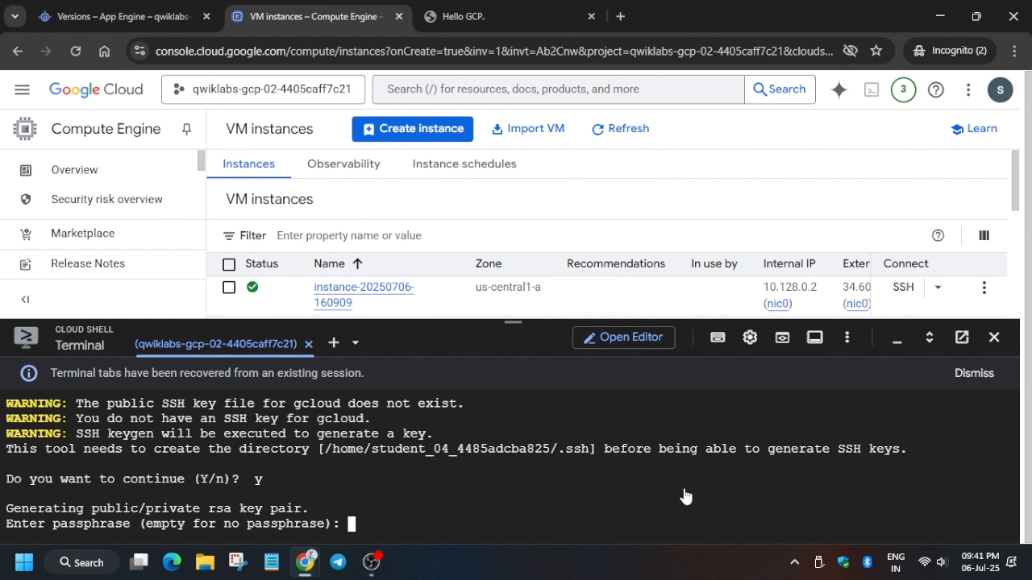
key(Return)
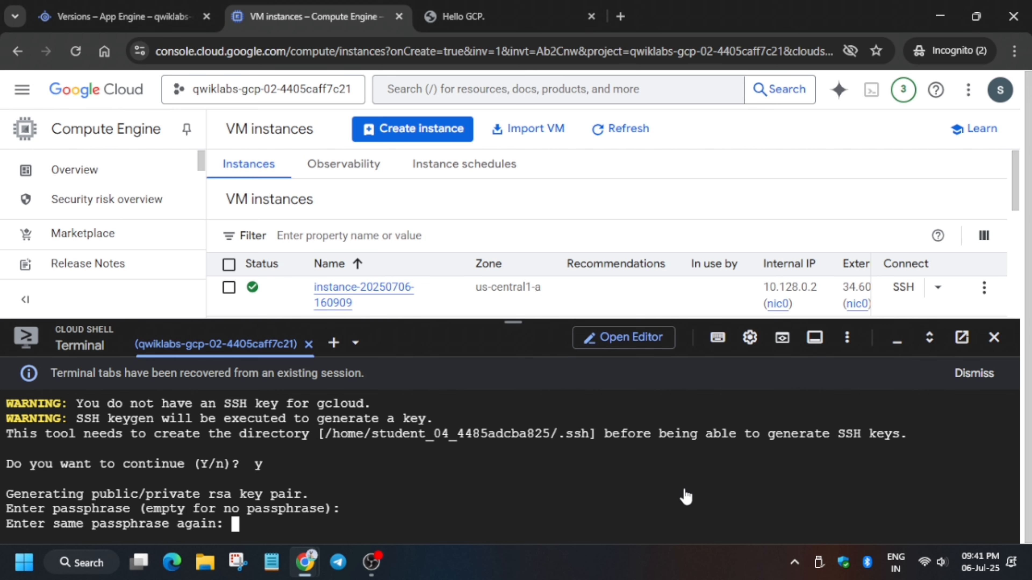
key(Return)
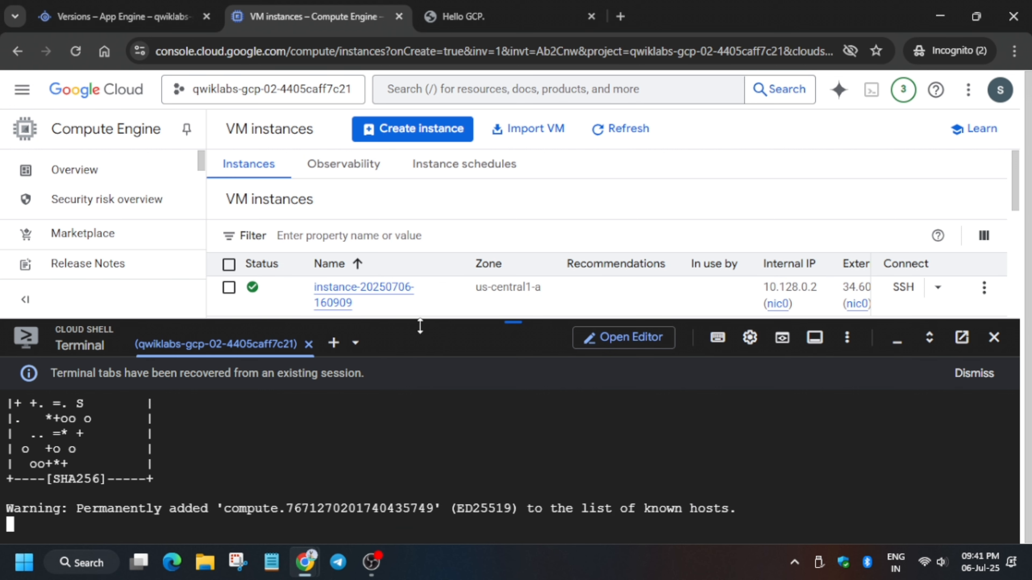
Copy the Apache Bench installation commands from the lab and run sudo apt update and sudo apt install apache2-utils -y on the VM.
drag(512, 327, 538, 249)
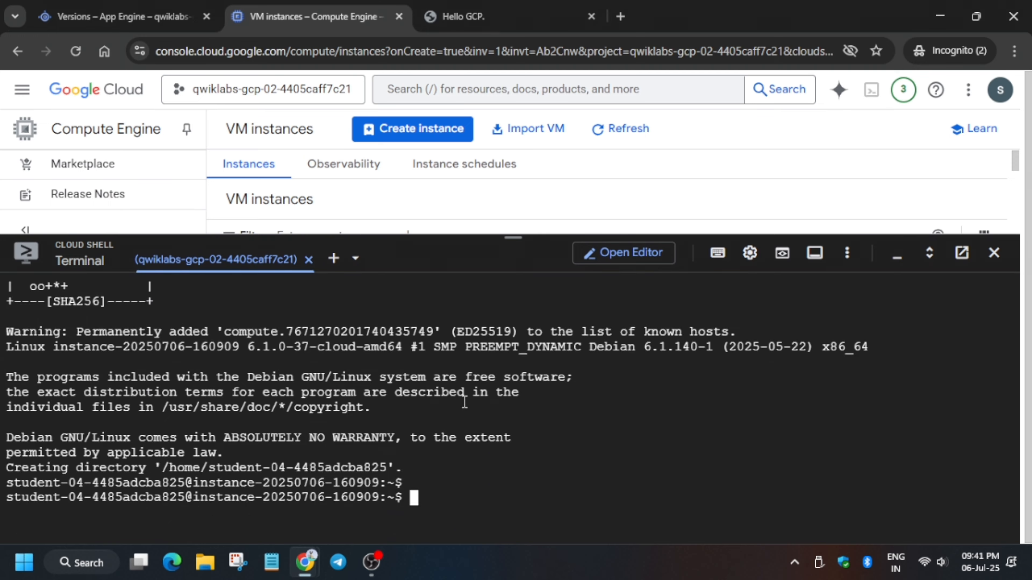
key(ctrl+w)
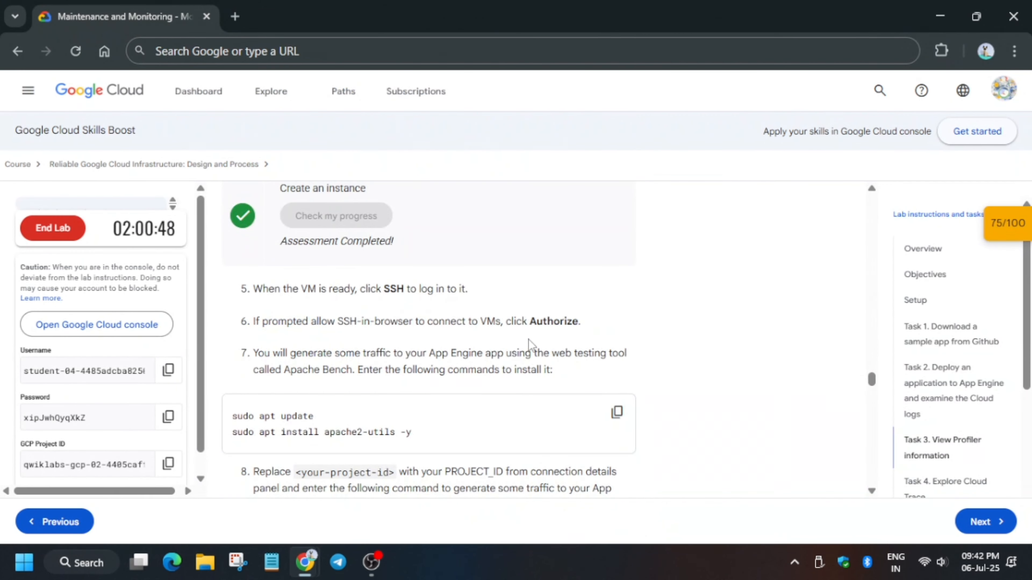
scroll(531, 332, down, 3)
scroll(533, 324, up, 3)
scroll(533, 321, down, 2)
click(616, 262)
key(alt+Tab)
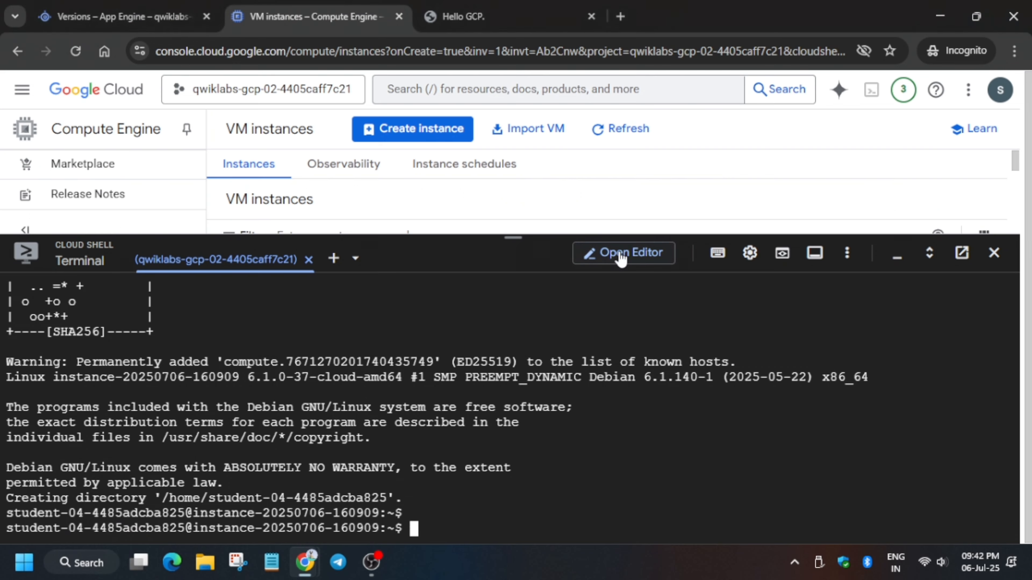
key(ctrl+v)
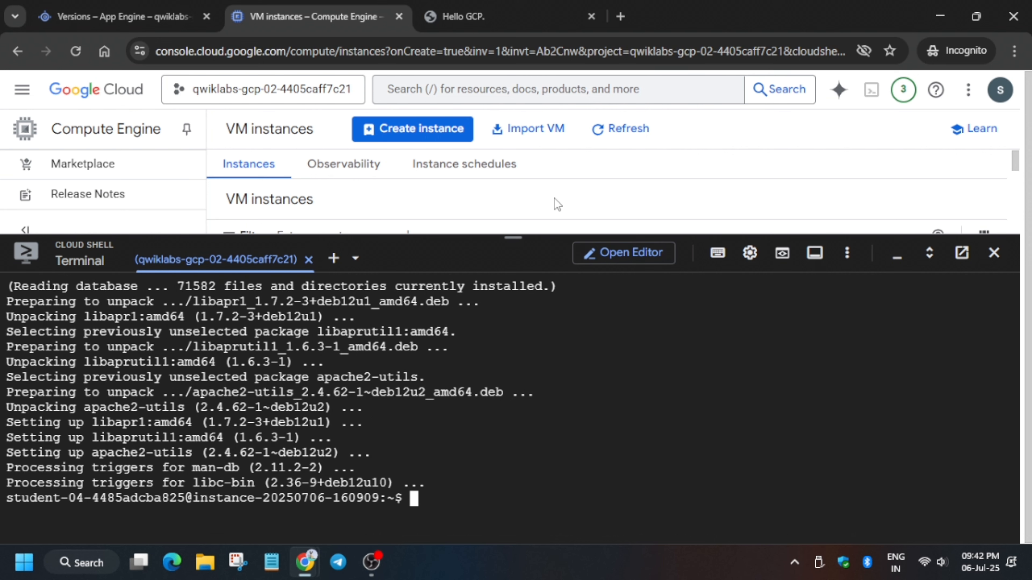
Copy the lab's ab -n 1000 -c 10 command and paste it into the Hello GCP page's address bar for editing.
key(alt+Tab)
click(616, 386)
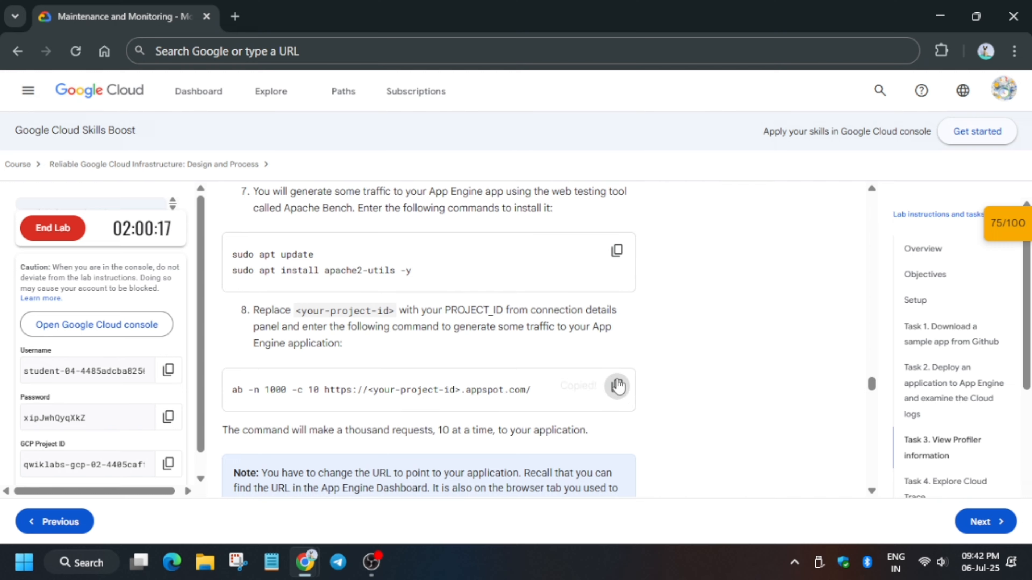
key(alt+Tab)
click(512, 6)
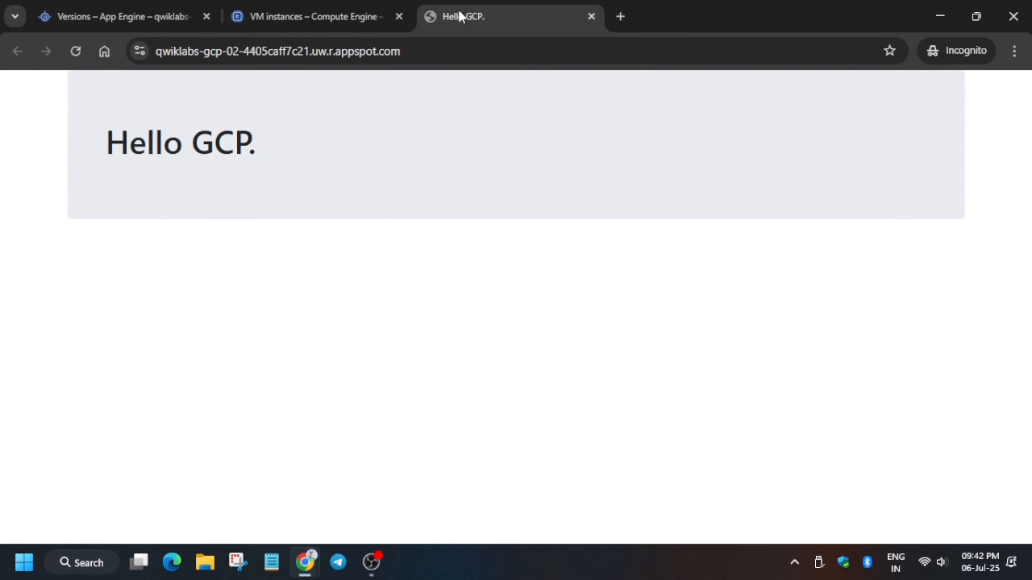
click(470, 57)
key(ctrl+v)
Replace <your-project-id> in the pasted ab command with the lab's GCP Project ID and cut the completed command.
key(alt+Tab)
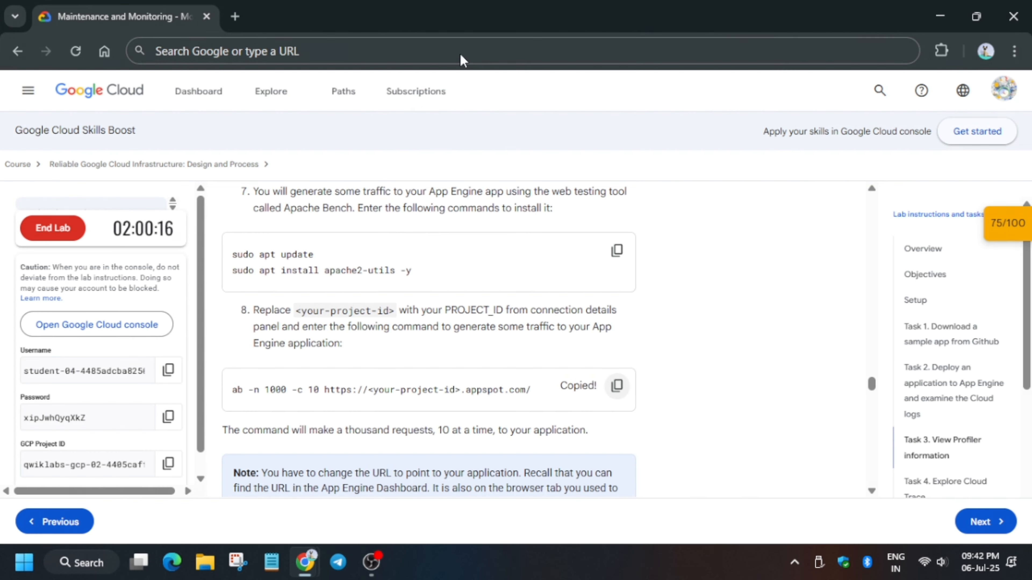
click(156, 462)
key(alt+Tab)
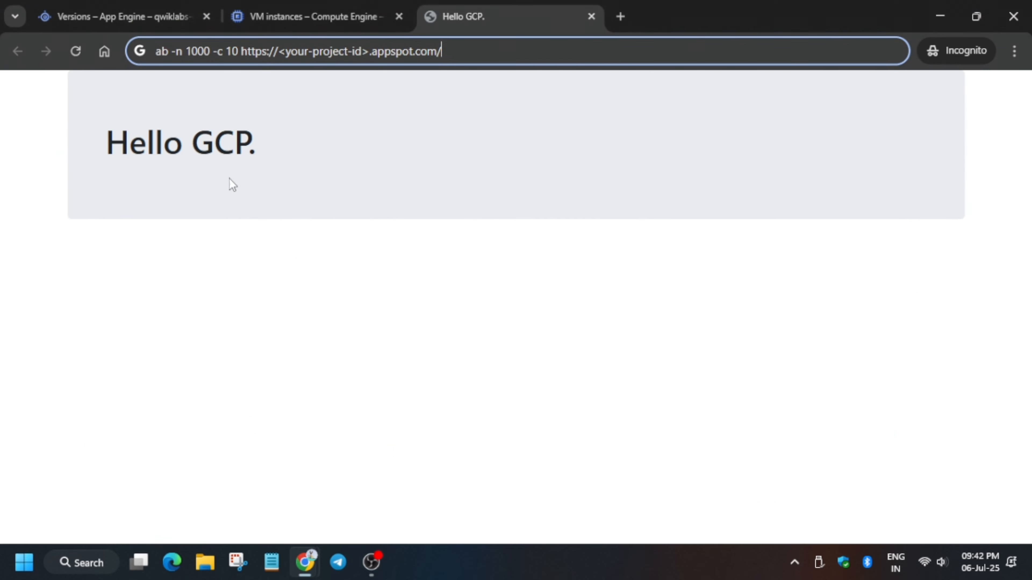
drag(278, 52, 369, 65)
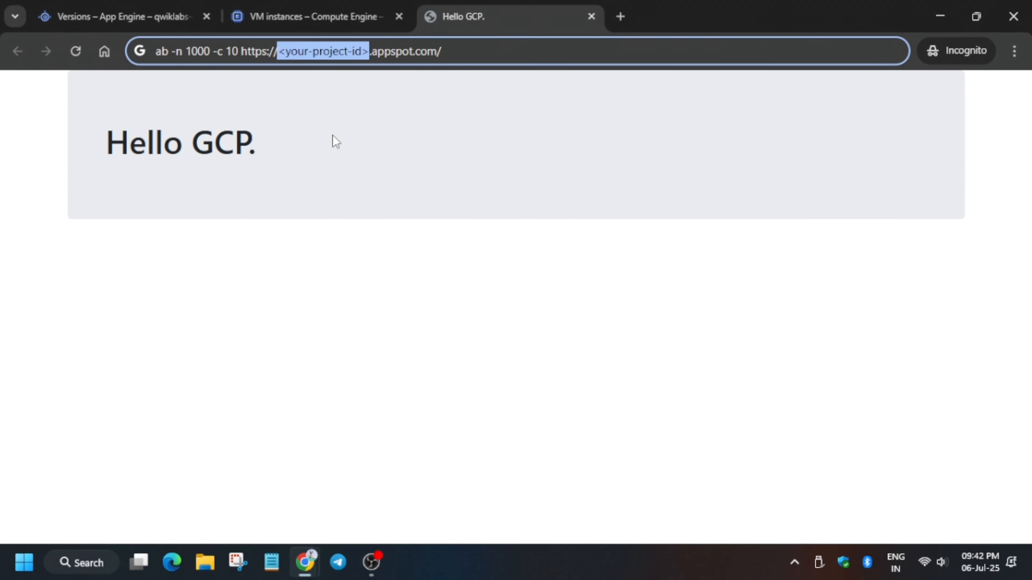
key(ctrl+v)
key(ctrl+a)
key(ctrl+x)
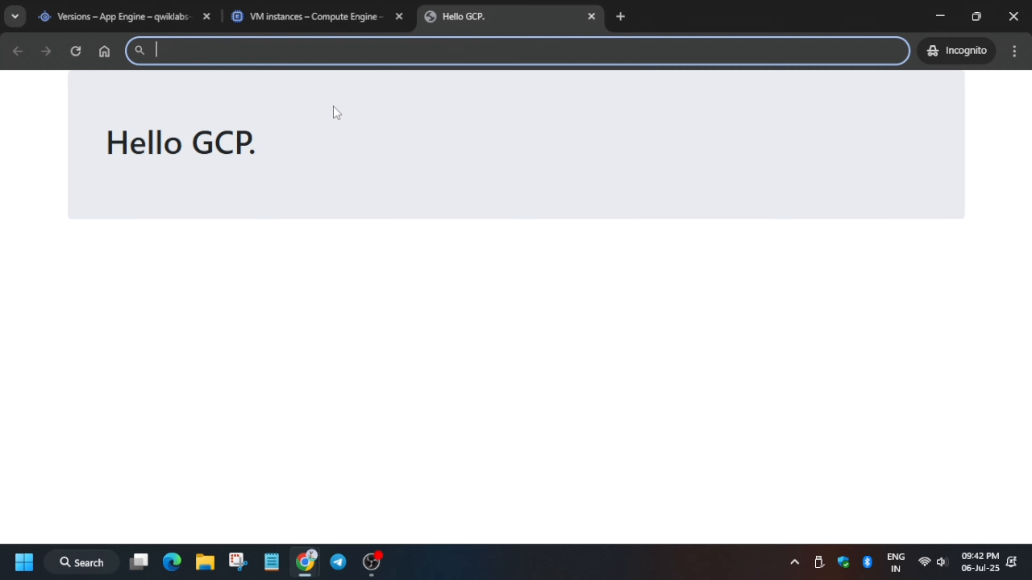
click(281, 8)
key(ctrl+v)
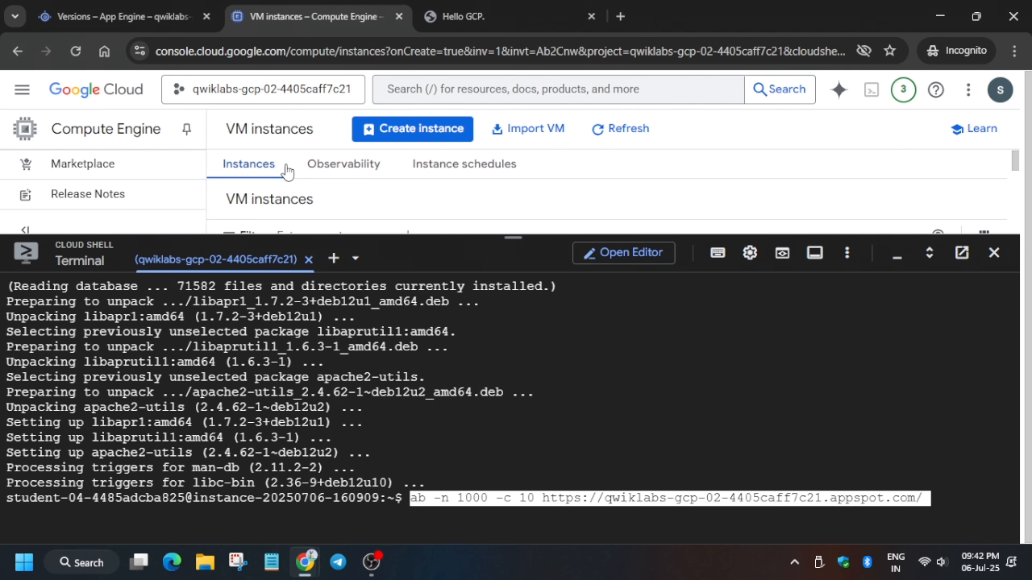
key(Return)
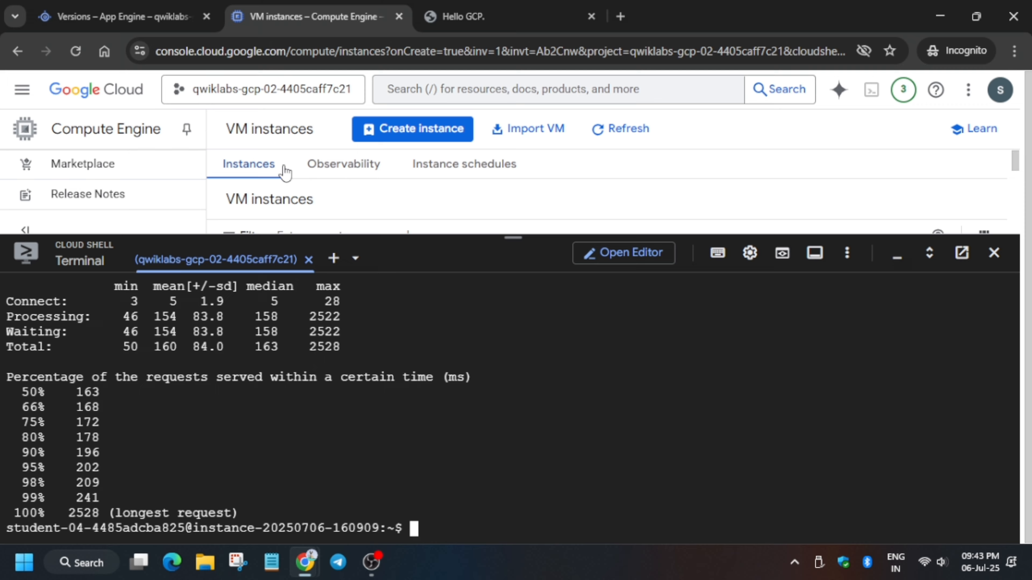
Read the lab instructions from the end of Task 3 through Trace, Dashboards and the Task 6 uptime check settings.
key(alt+Tab)
scroll(544, 414, down, 15)
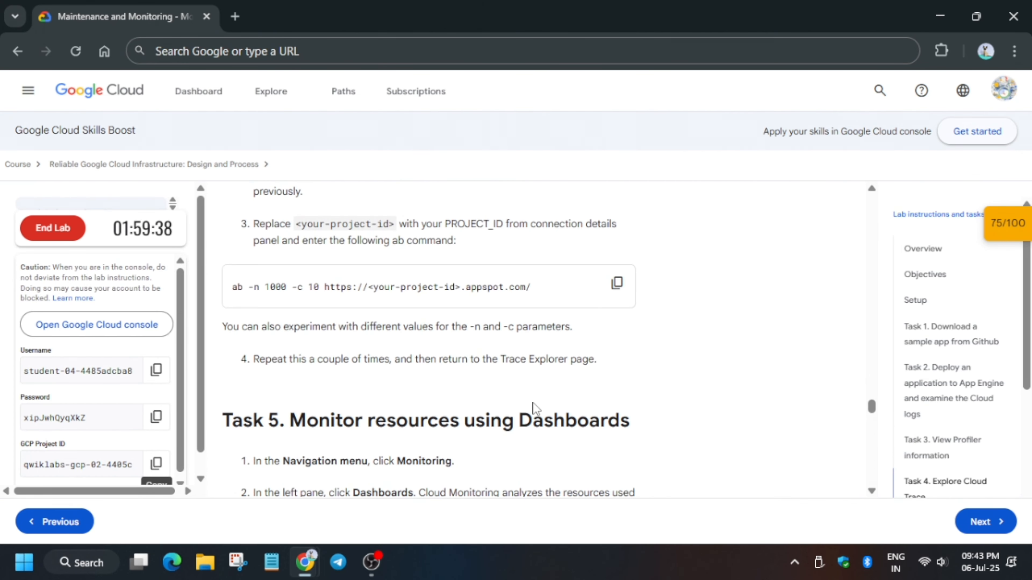
scroll(536, 408, up, 4)
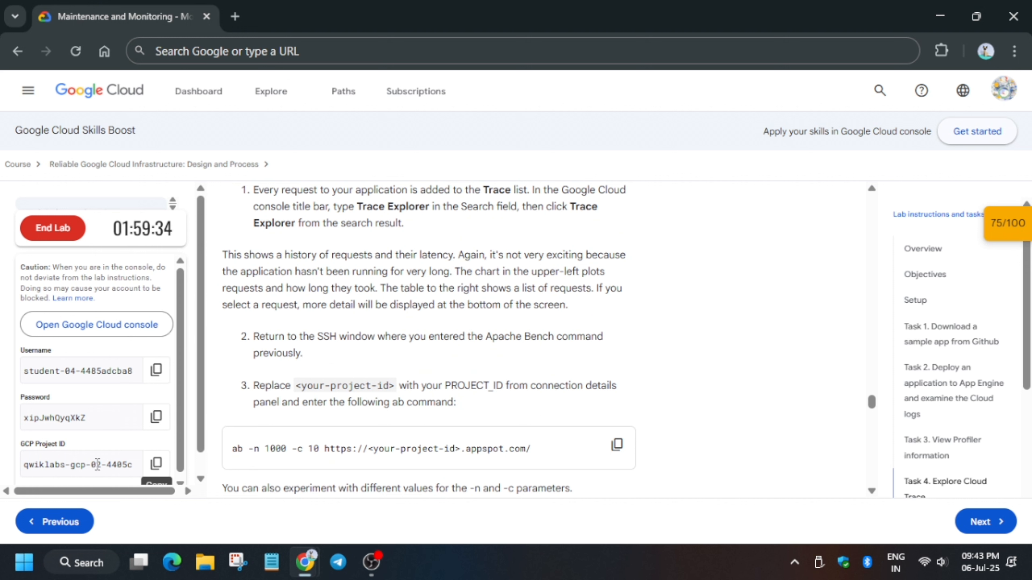
drag(230, 449, 530, 451)
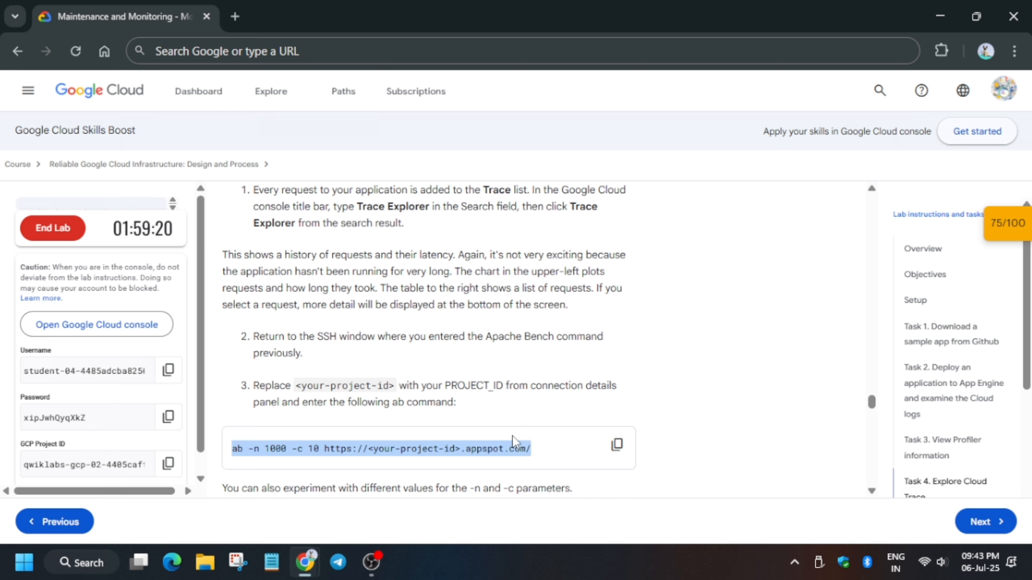
scroll(511, 435, up, 10)
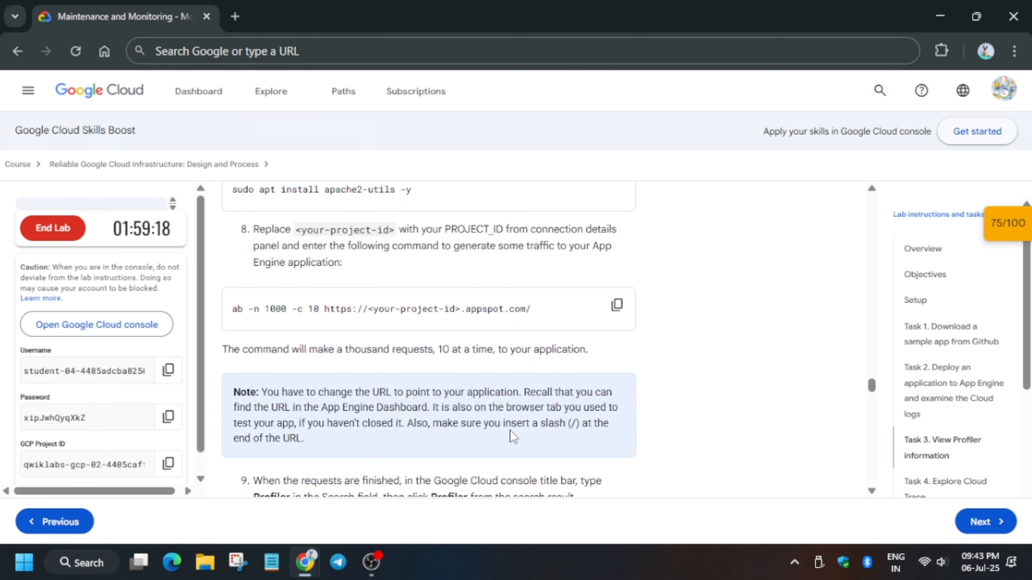
scroll(510, 432, down, 10)
scroll(510, 429, down, 4)
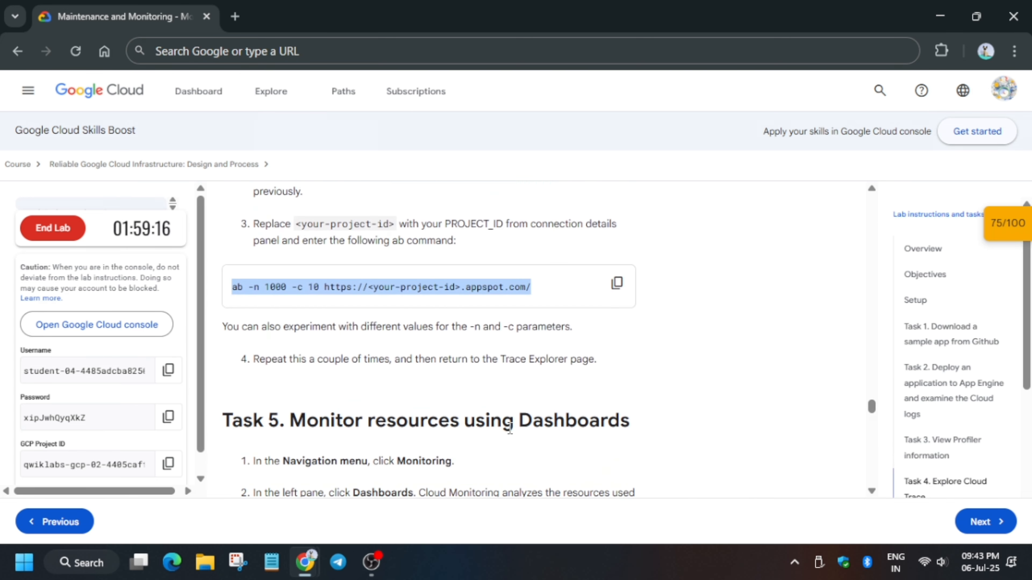
scroll(510, 430, down, 20)
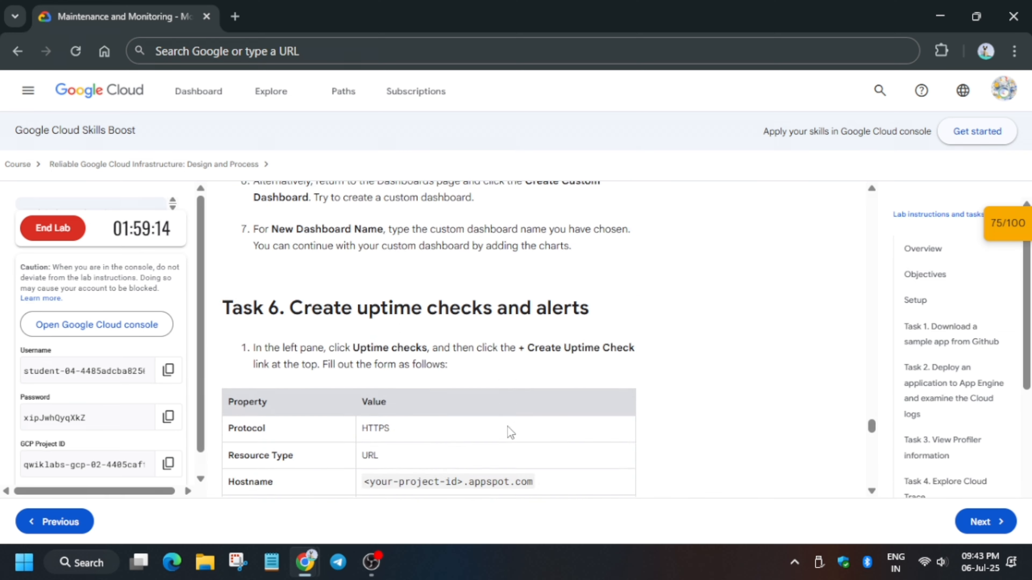
scroll(508, 426, up, 3)
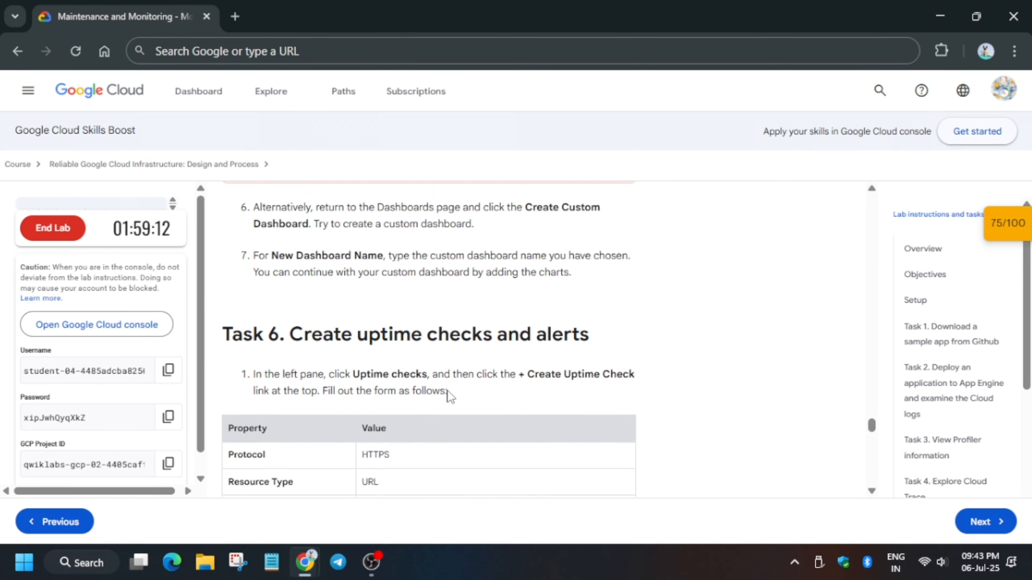
Search the Cloud console for "uptime" and open Monitoring's Uptime checks page in a new browser tab.
key(alt+Tab)
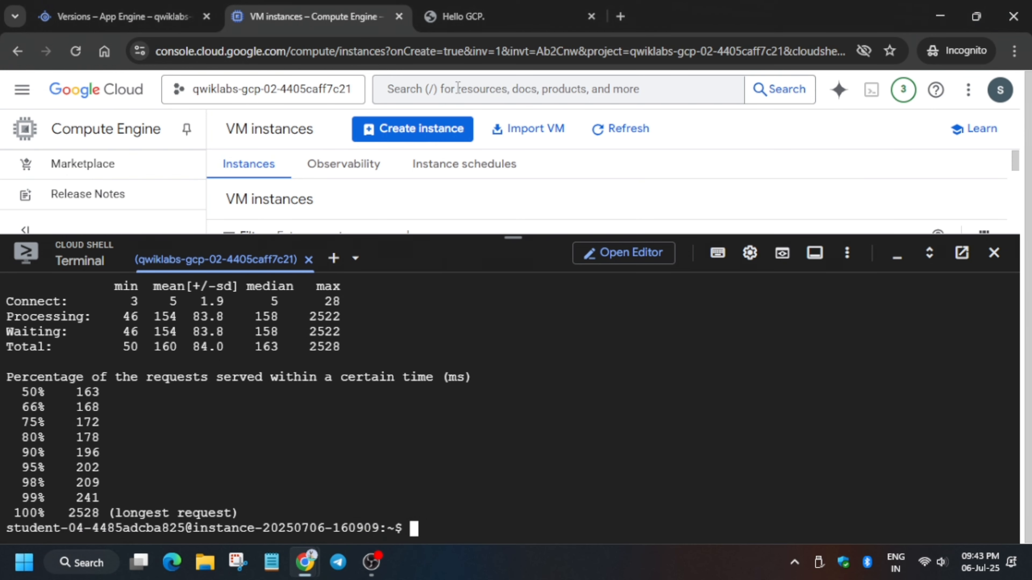
click(437, 105)
text(uptime)
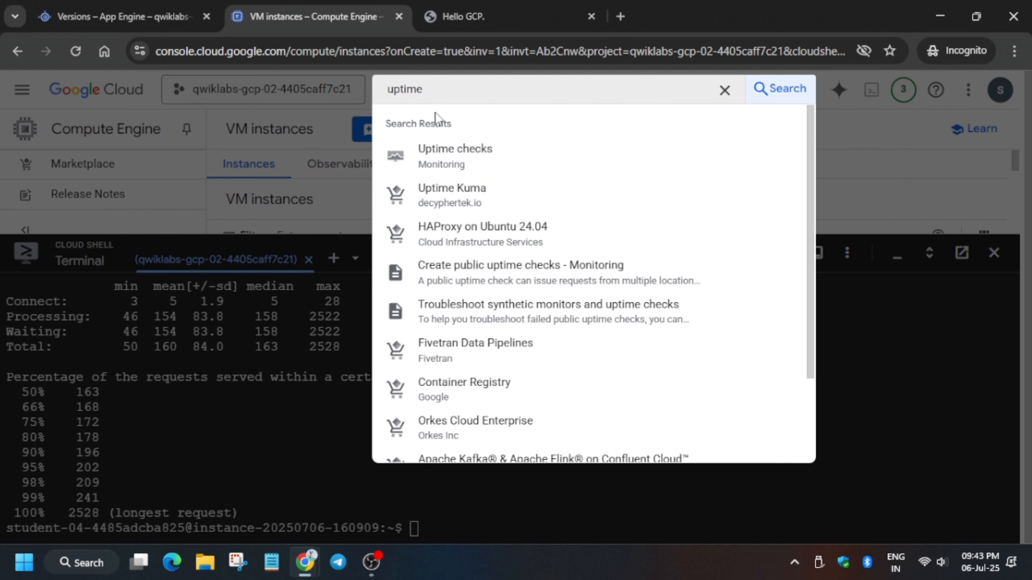
right_click(452, 163)
key(Escape)
middle_click(458, 169)
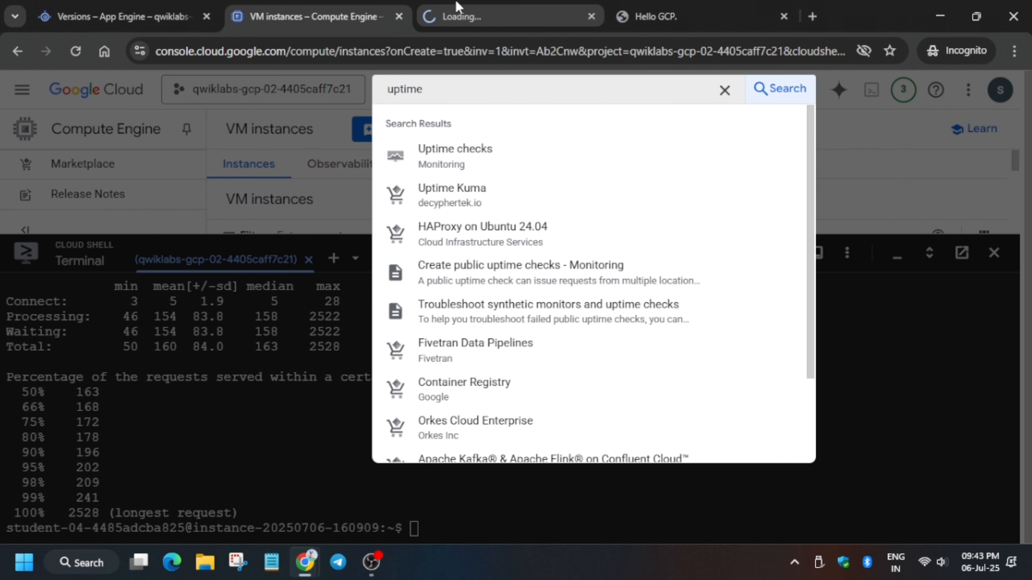
click(455, 4)
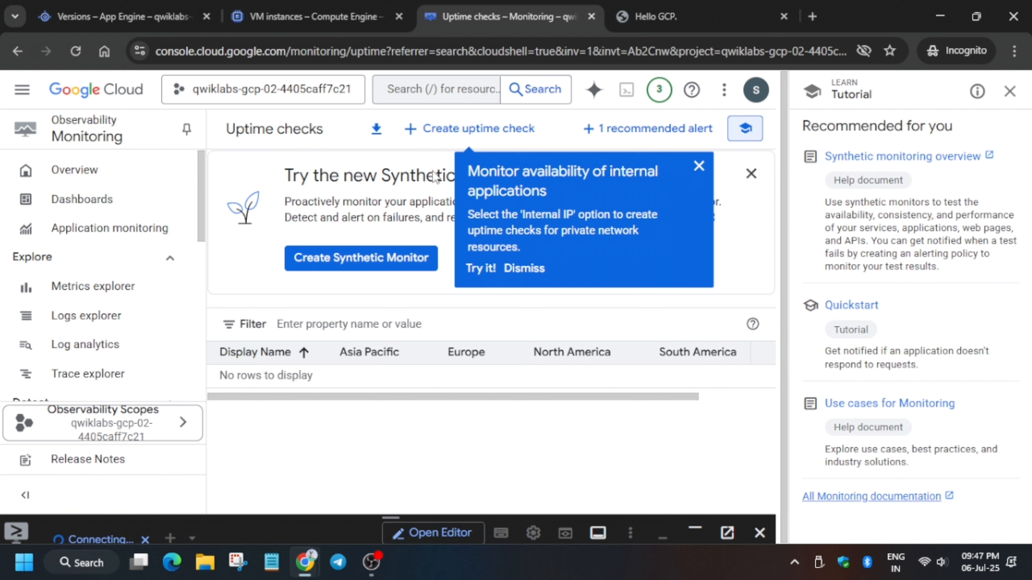
Dismiss the tutorial suggestions on the Uptime checks page and start creating a new uptime check.
click(483, 129)
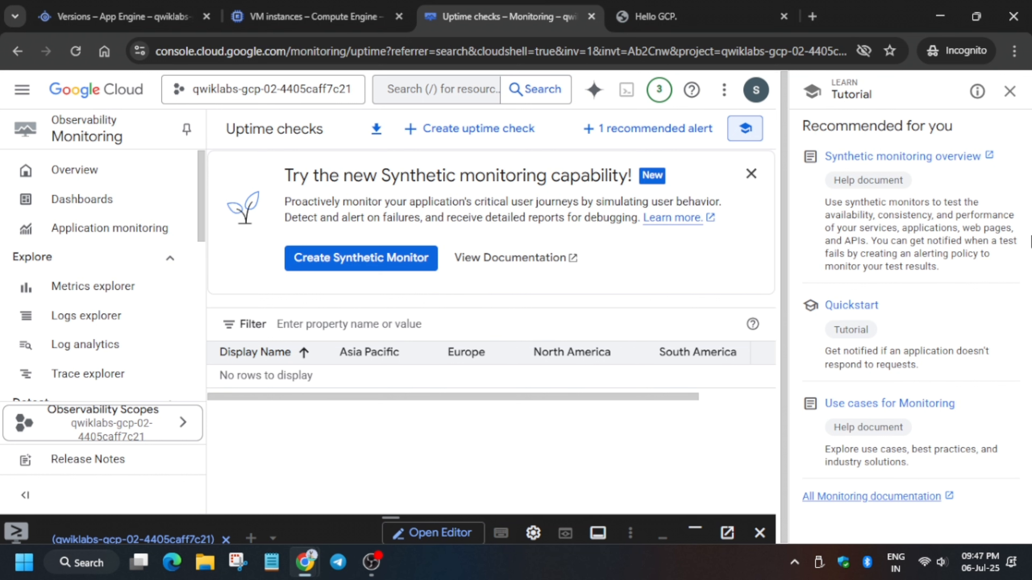
click(1009, 92)
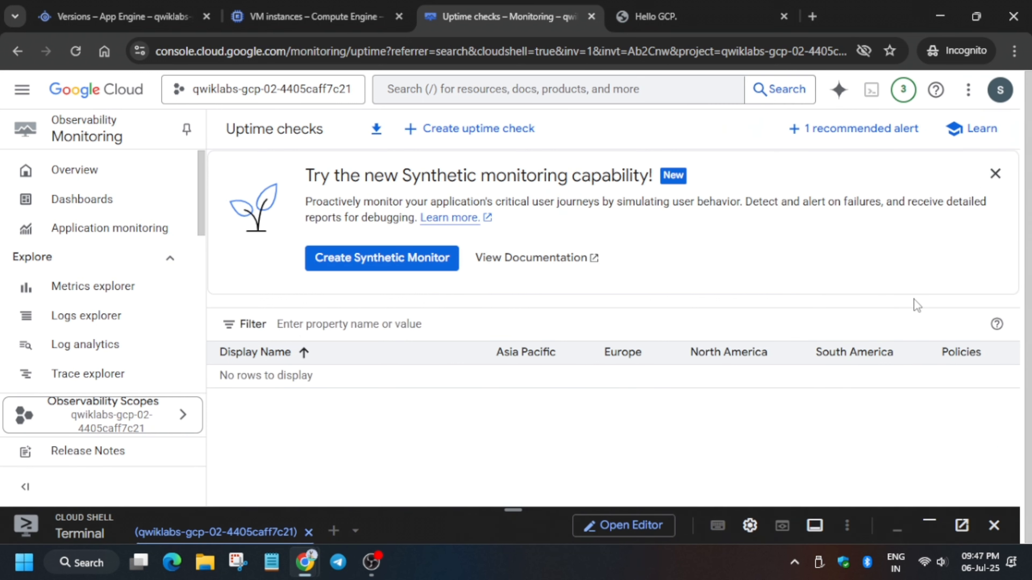
click(487, 138)
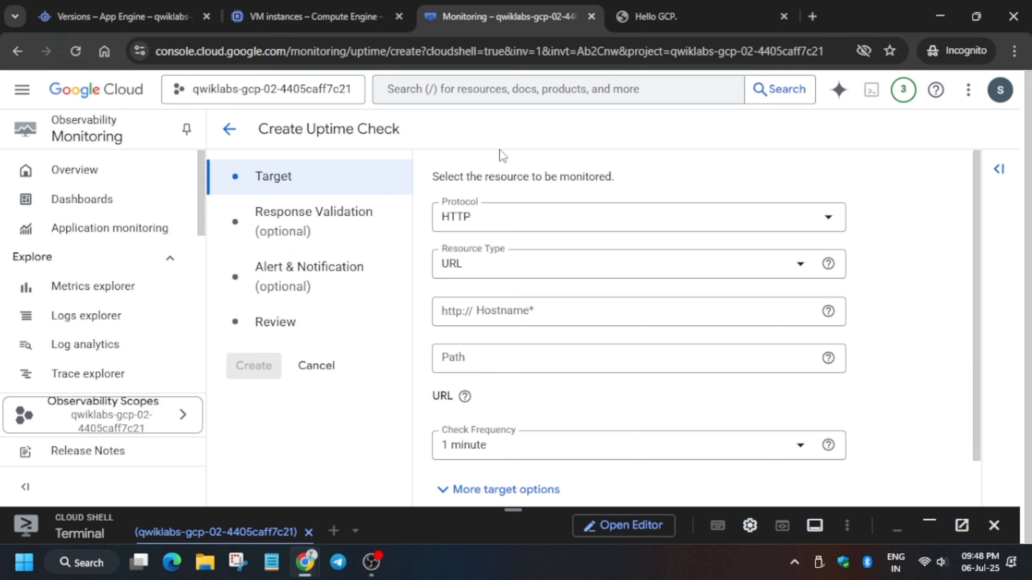
Compose the lab's <your-project-id>.appspot.com hostname with the GCP Project ID in the lab page's address bar and cut the completed text.
key(alt+Tab)
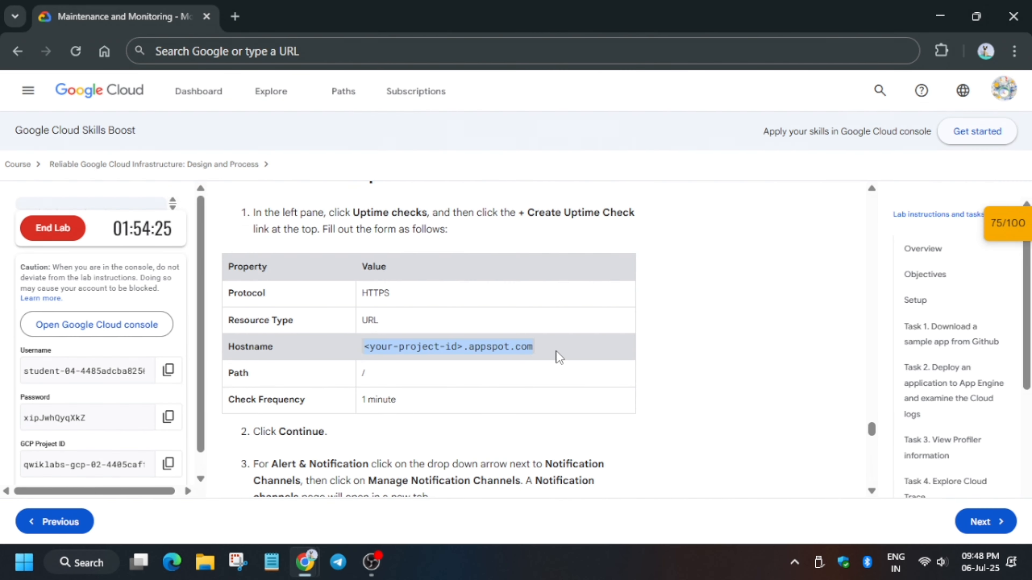
click(376, 57)
text(<your-project-id>.appspot.com)
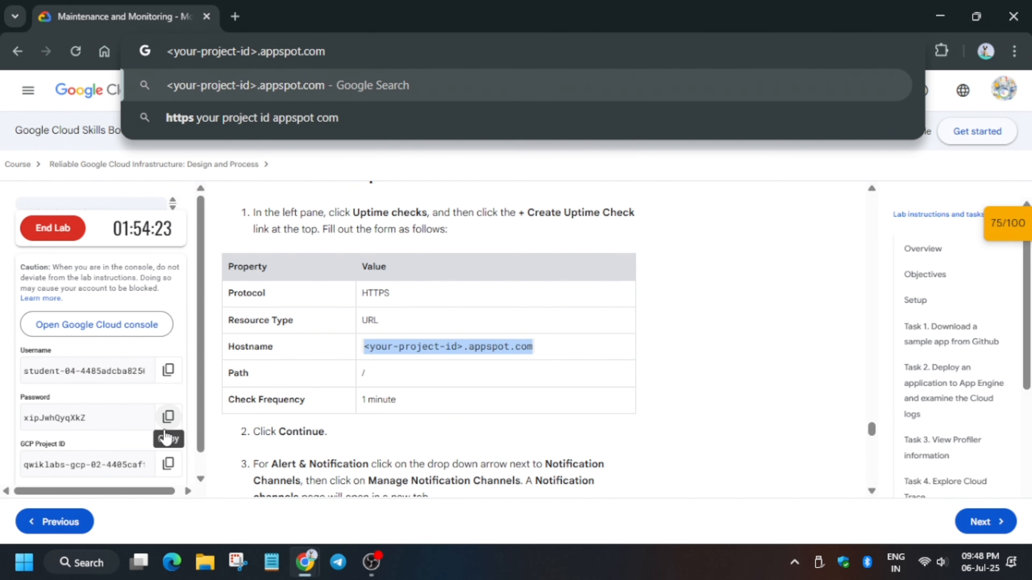
click(168, 463)
drag(157, 52, 245, 61)
key(ctrl+v)
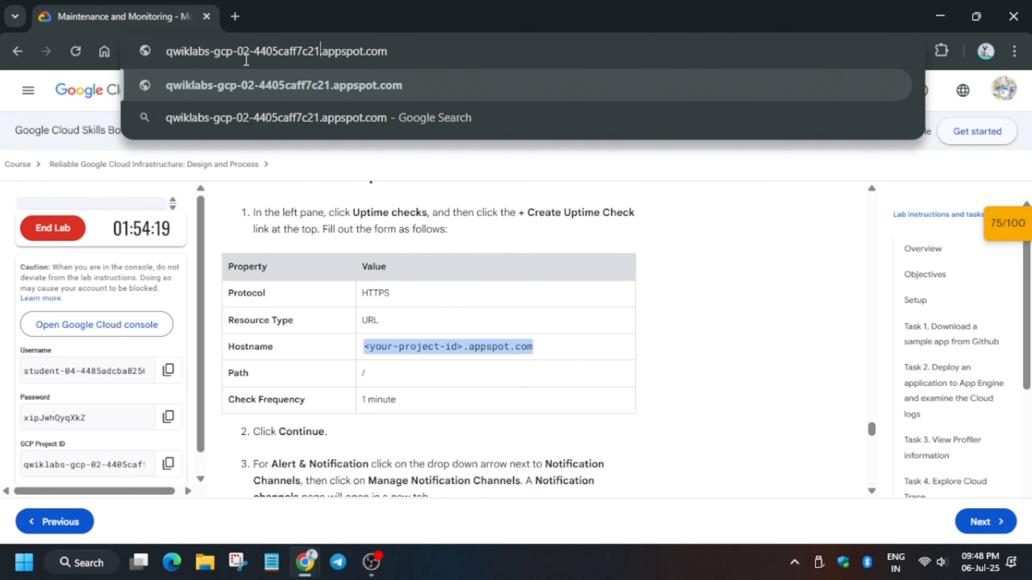
key(ctrl+a)
key(ctrl+x)
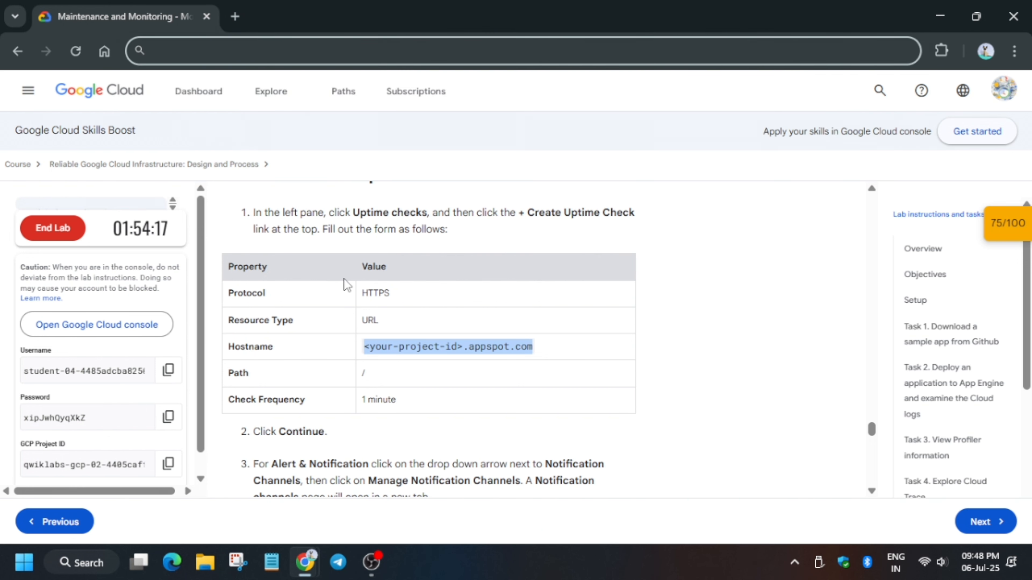
Set the uptime check's hostname to qwiklabs-gcp-02-4405caff7c21.appspot.com, removing the pasted protocol prefix and trailing slash.
key(alt+Tab)
key(ctrl+v)
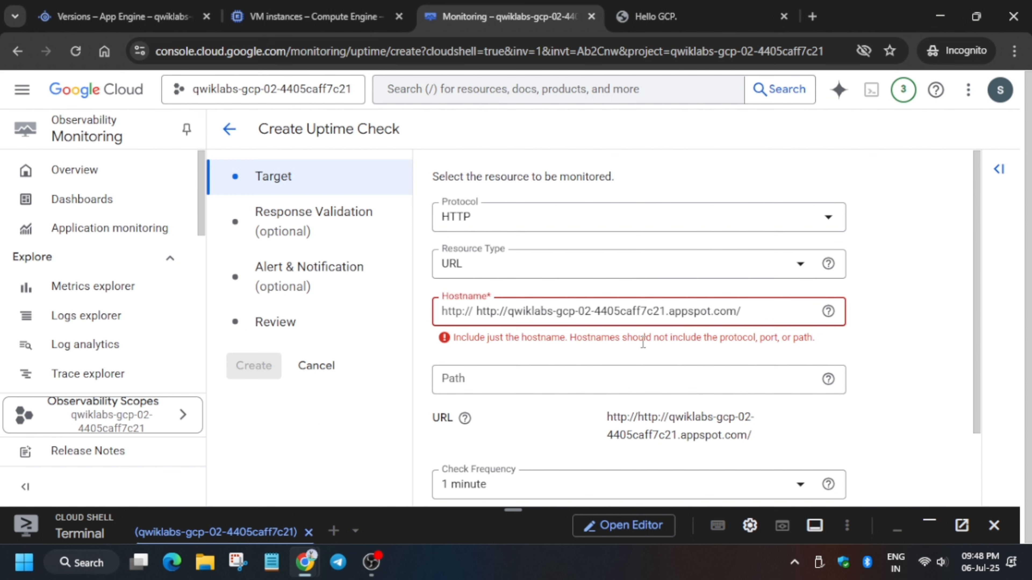
drag(504, 313, 401, 303)
key(BackSpace)
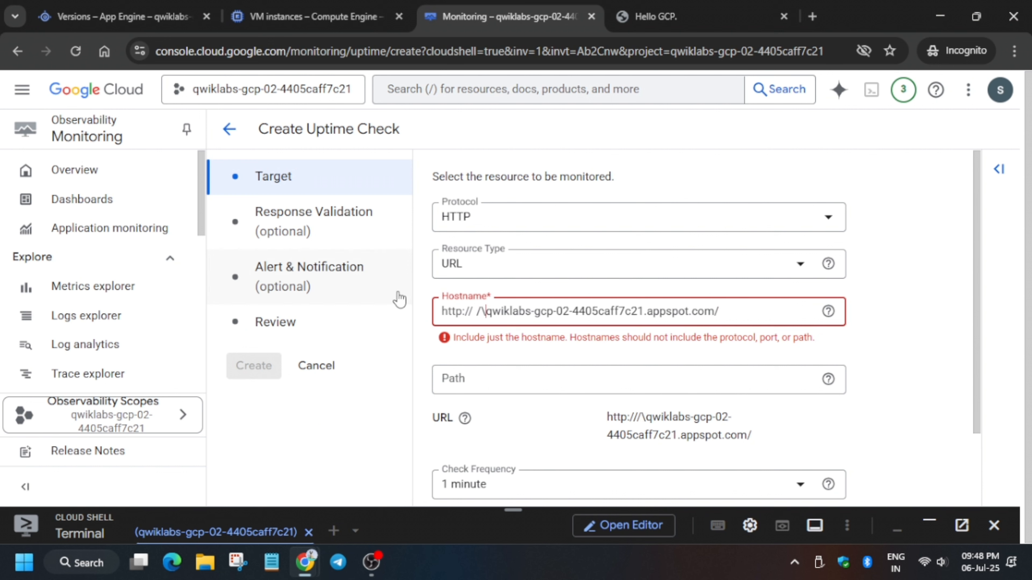
key(Delete)
click(752, 306)
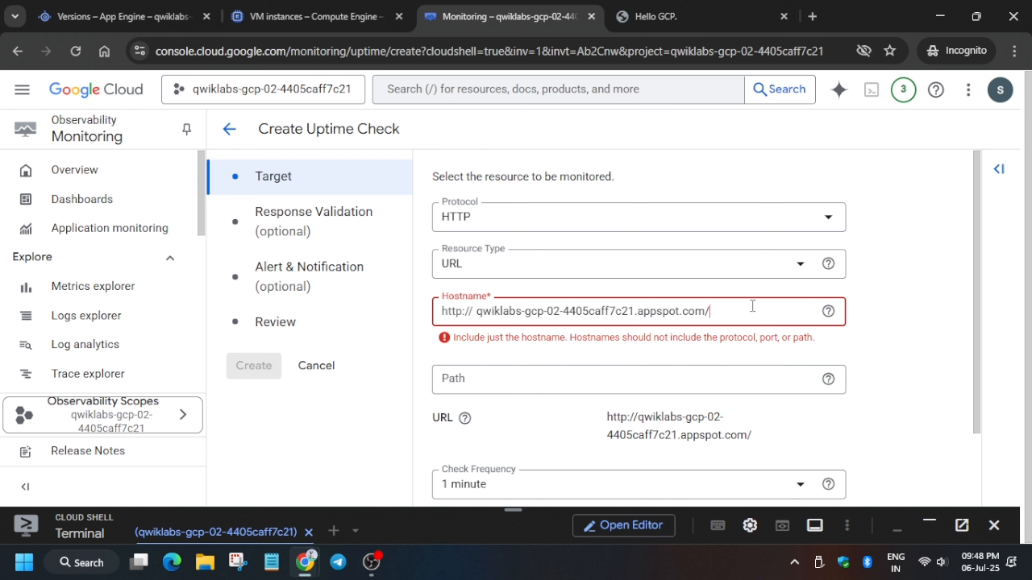
key(BackSpace)
Check the lab's target settings and set the uptime check's path to /.
key(alt+Tab)
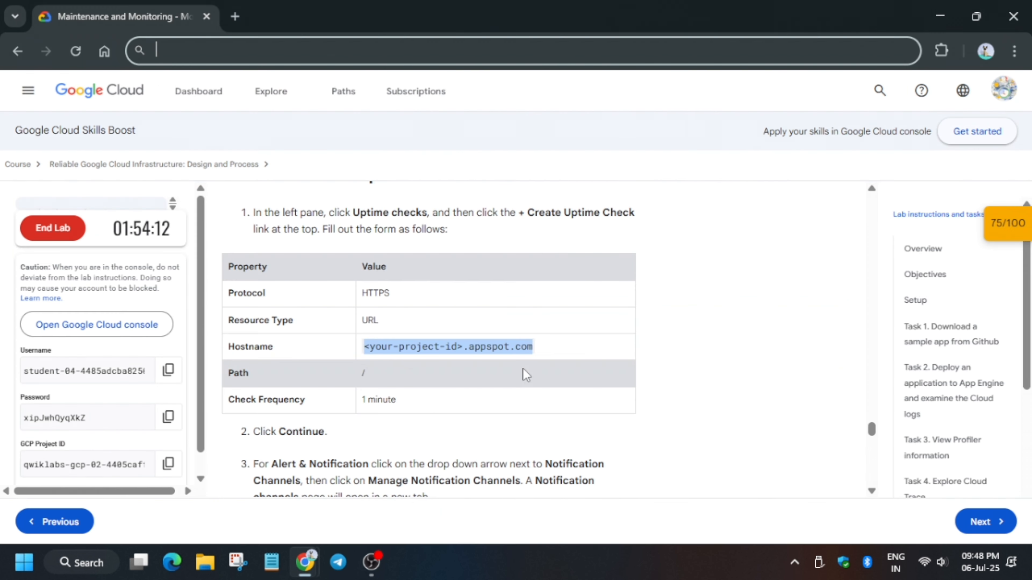
key(alt+Tab)
click(516, 354)
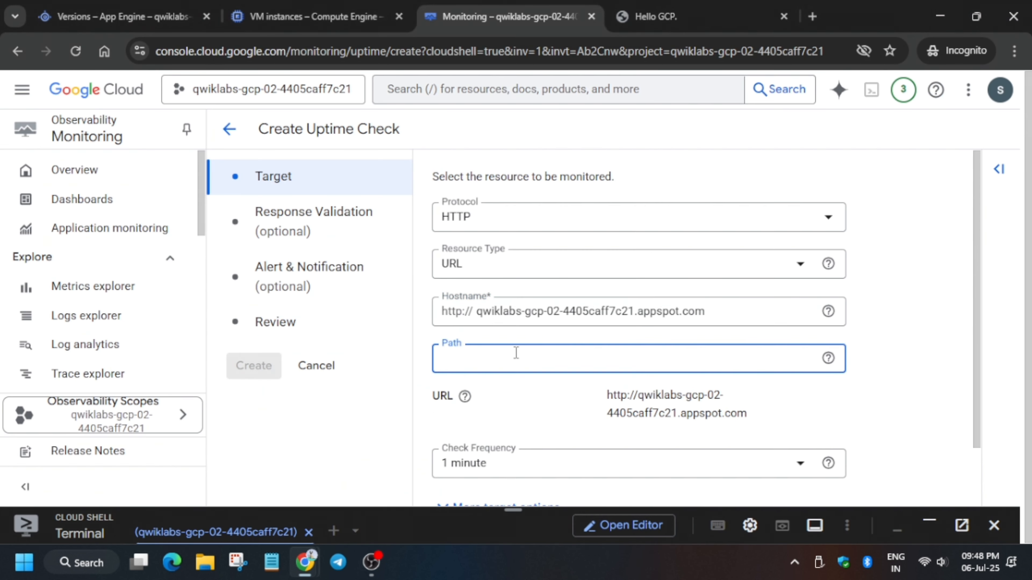
text(/)
scroll(511, 360, down, 2)
Check the next lab instructions and accept the Target and Response Validation settings to reach Alert & Notification.
key(alt+Tab)
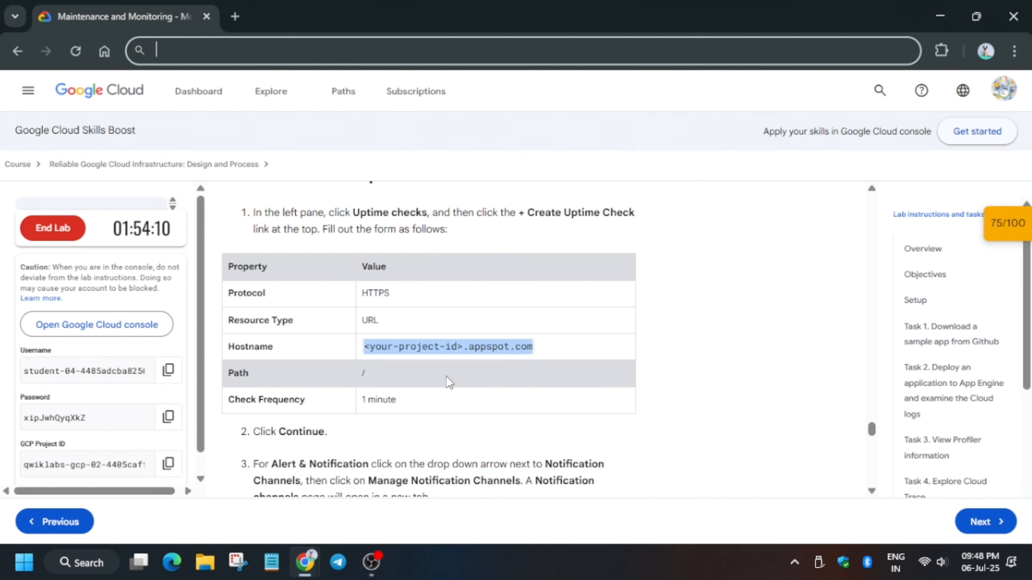
scroll(424, 403, down, 4)
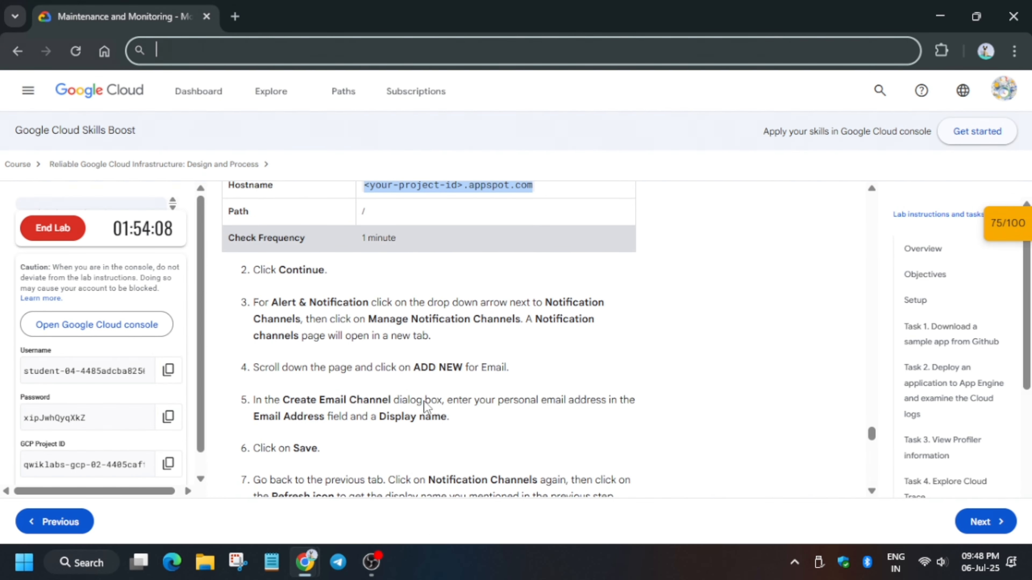
key(alt+Tab)
click(486, 480)
scroll(519, 321, down, 5)
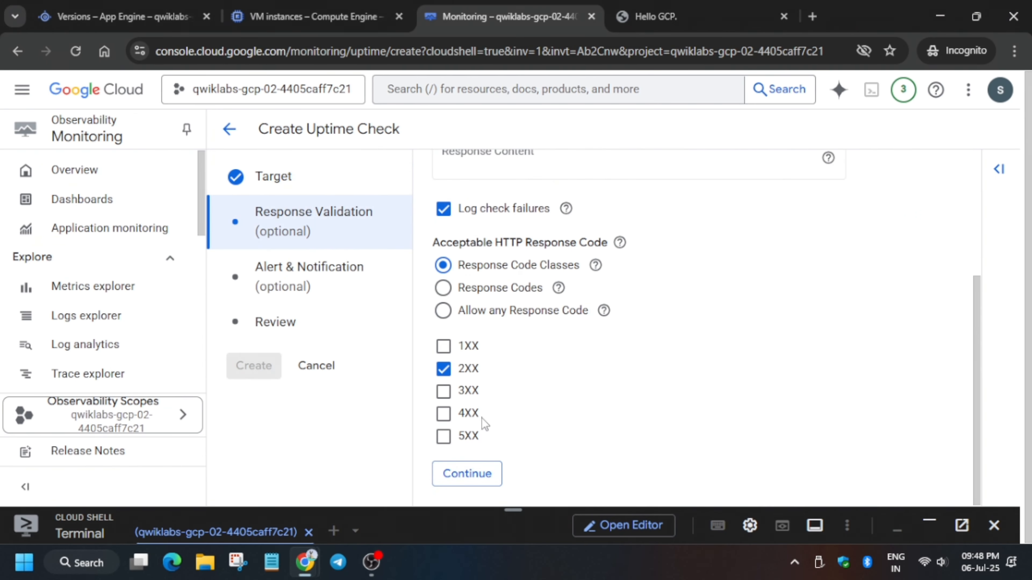
click(471, 475)
scroll(538, 343, down, 1)
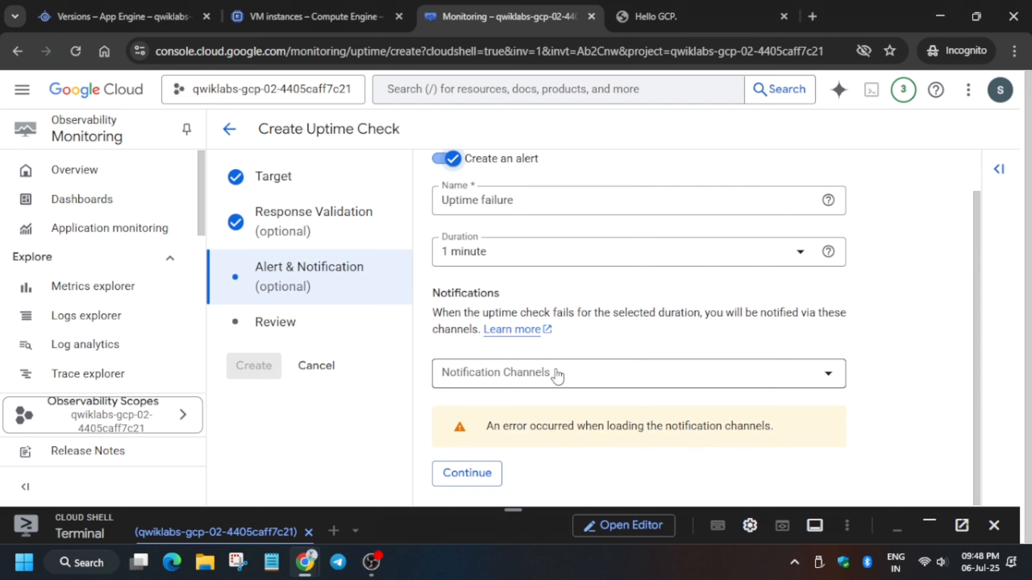
Open notification channel management from the alert settings and start adding a new email channel.
click(552, 373)
click(702, 432)
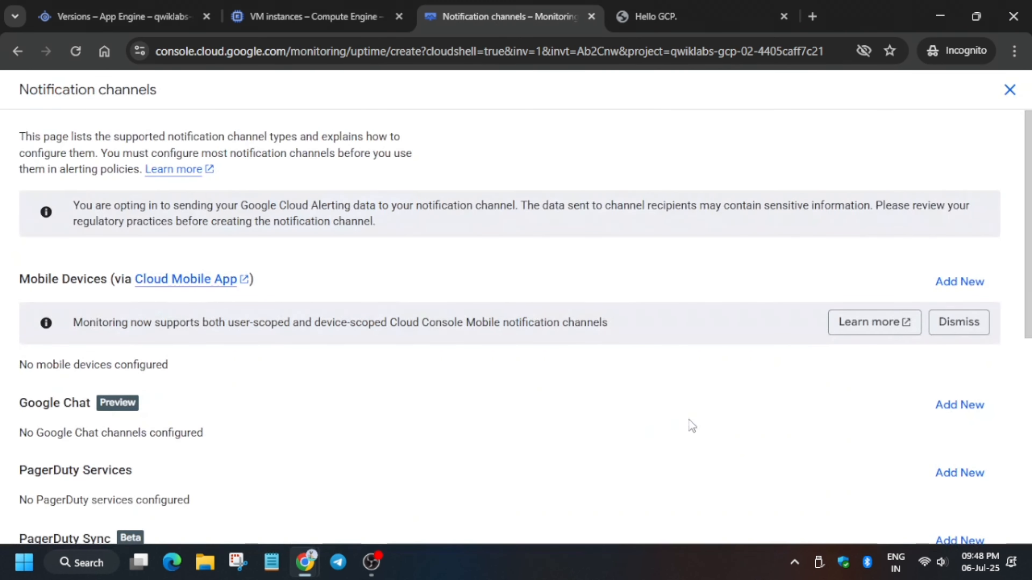
scroll(105, 399, down, 8)
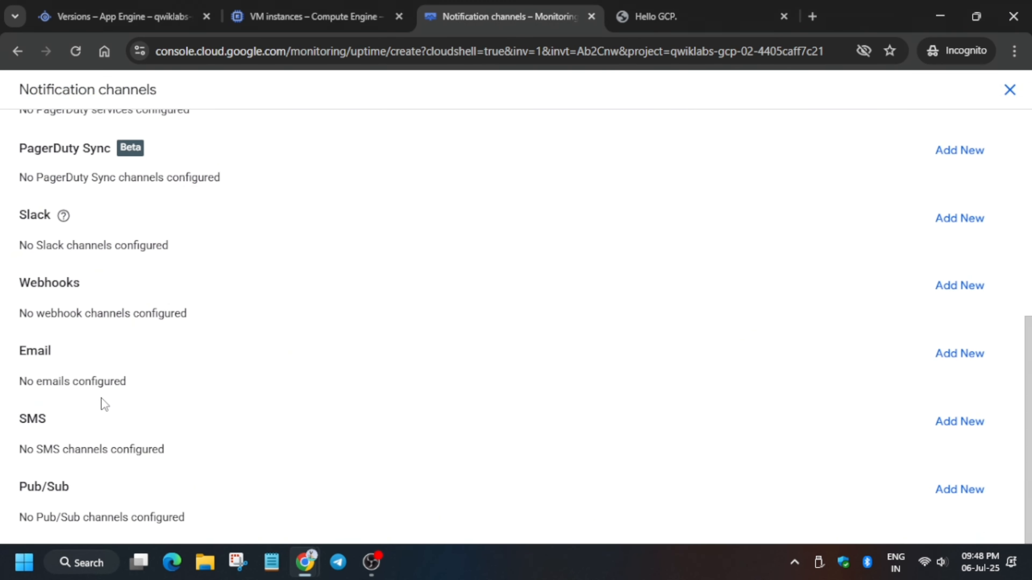
click(968, 357)
key(alt+Tab)
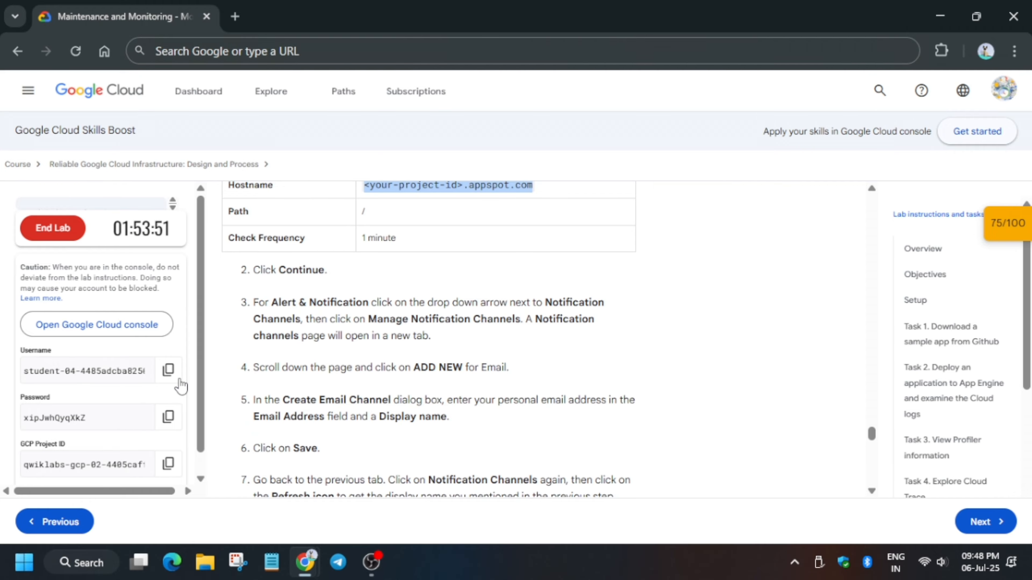
key(alt+Tab)
text(http://qwiklabs-gcp-02-4405caff7c21.appspot.com/)
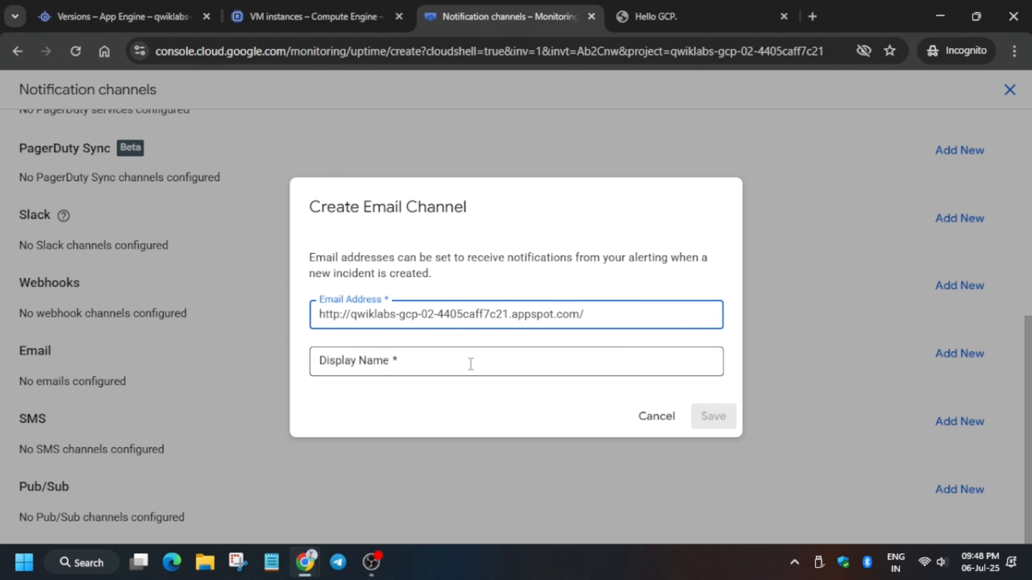
key(ctrl+z)
Create the email channel using the lab's student username as both the email address and the display name, and save it.
key(alt+Tab)
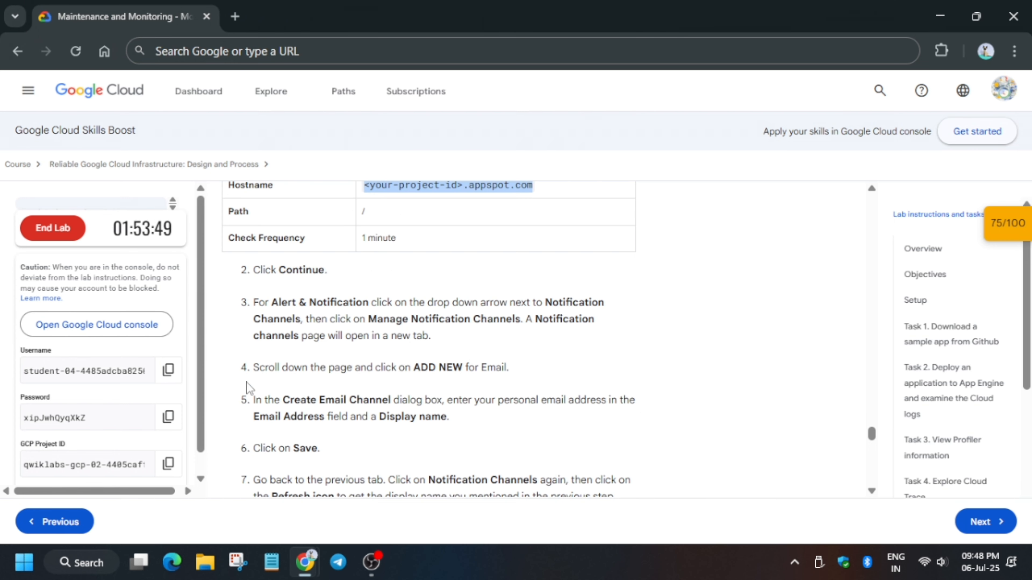
click(166, 370)
key(alt+Tab)
key(ctrl+v)
click(454, 367)
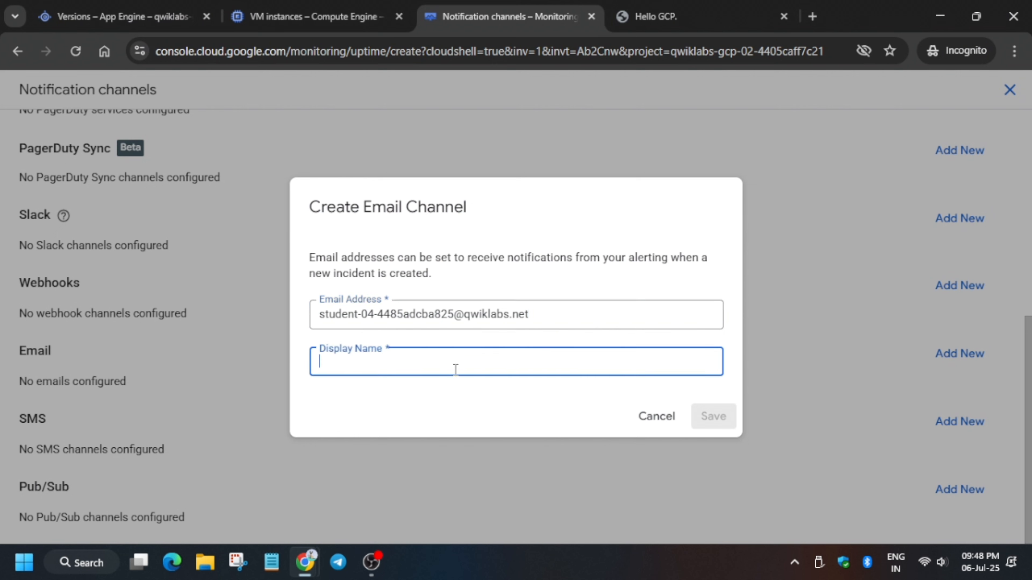
key(ctrl+v)
click(714, 416)
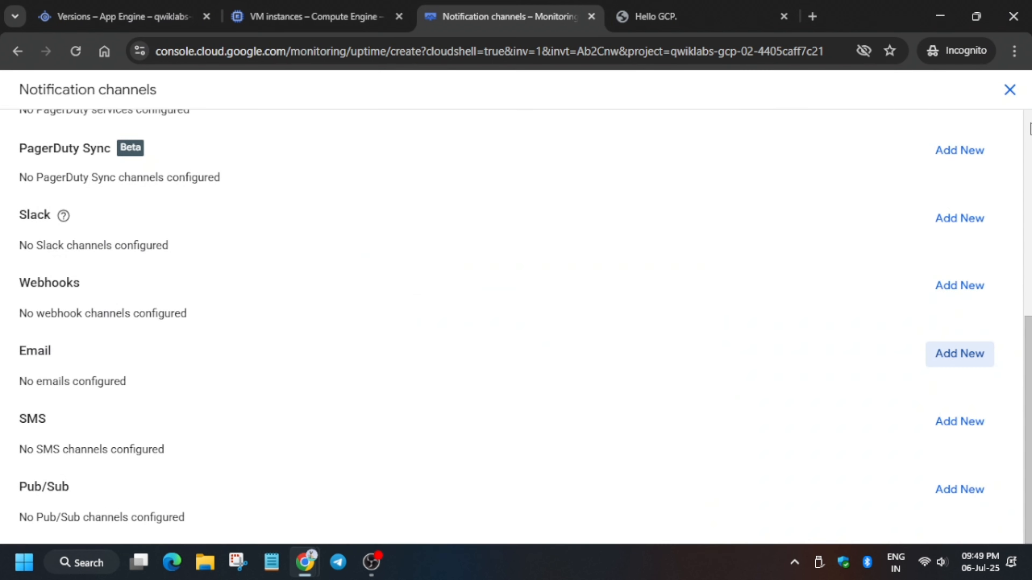
Return to the uptime check, assign the new email channel to its alert and continue to the Review section.
click(1010, 90)
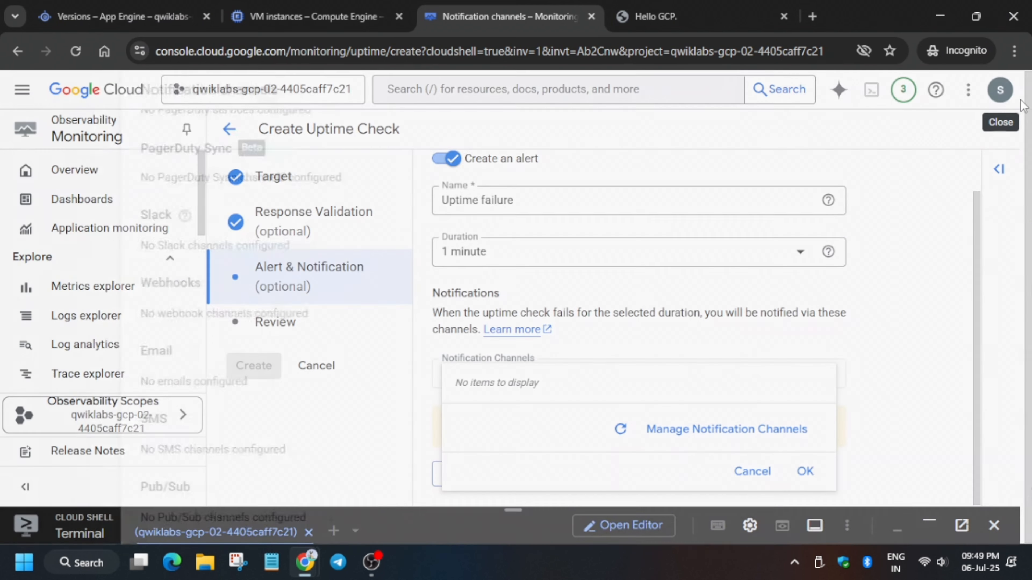
click(581, 321)
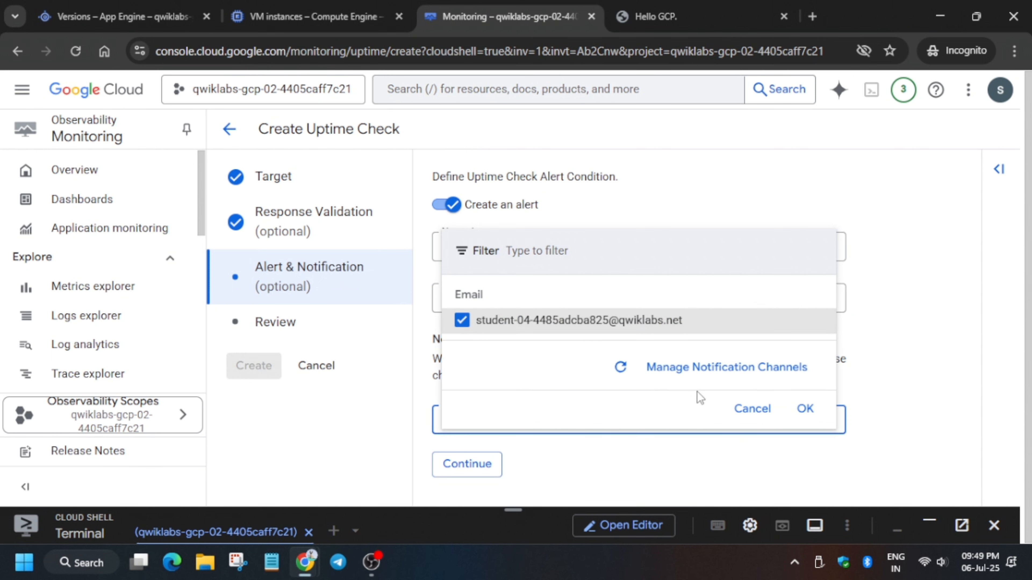
click(802, 410)
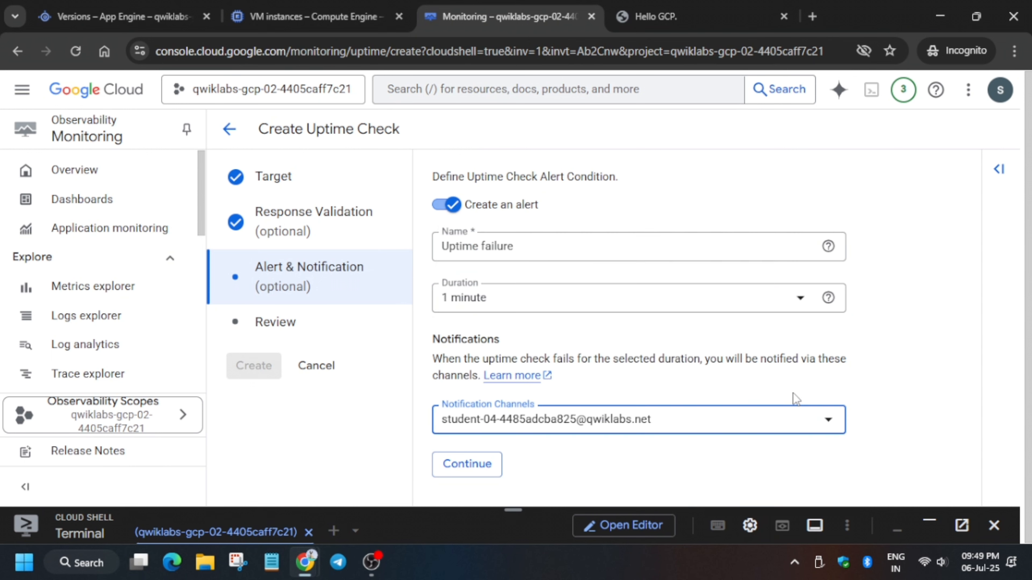
click(497, 463)
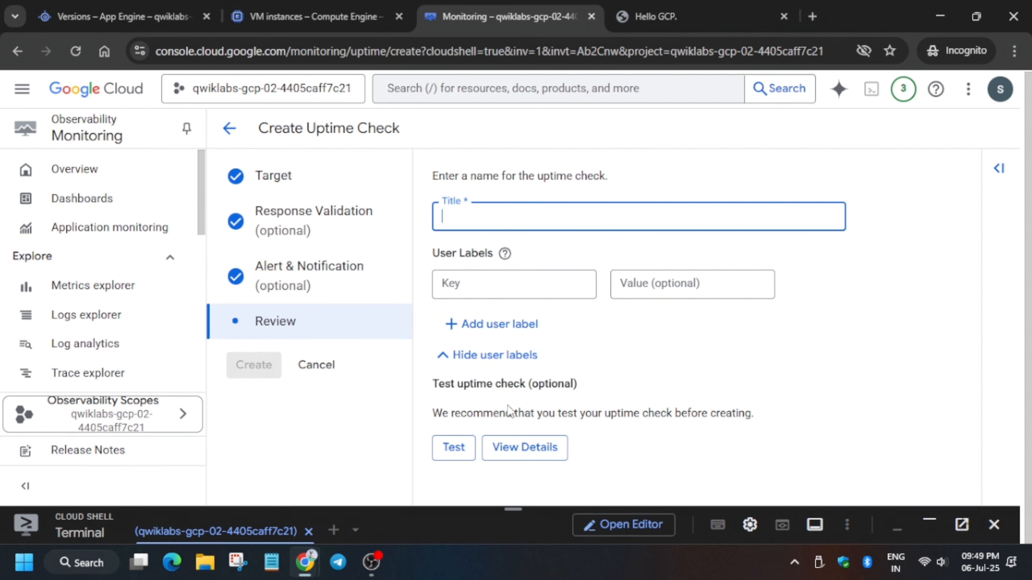
Copy the alert policy name from the lab instructions and enter Uptime Check Alert as the uptime check's title.
key(alt+Tab)
scroll(361, 381, down, 5)
scroll(360, 381, down, 5)
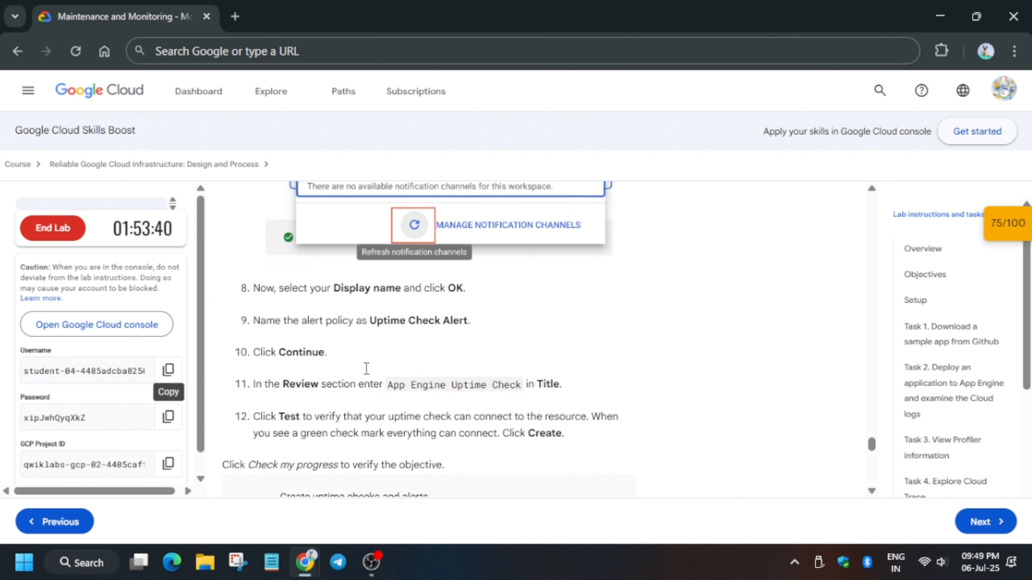
drag(374, 318, 470, 324)
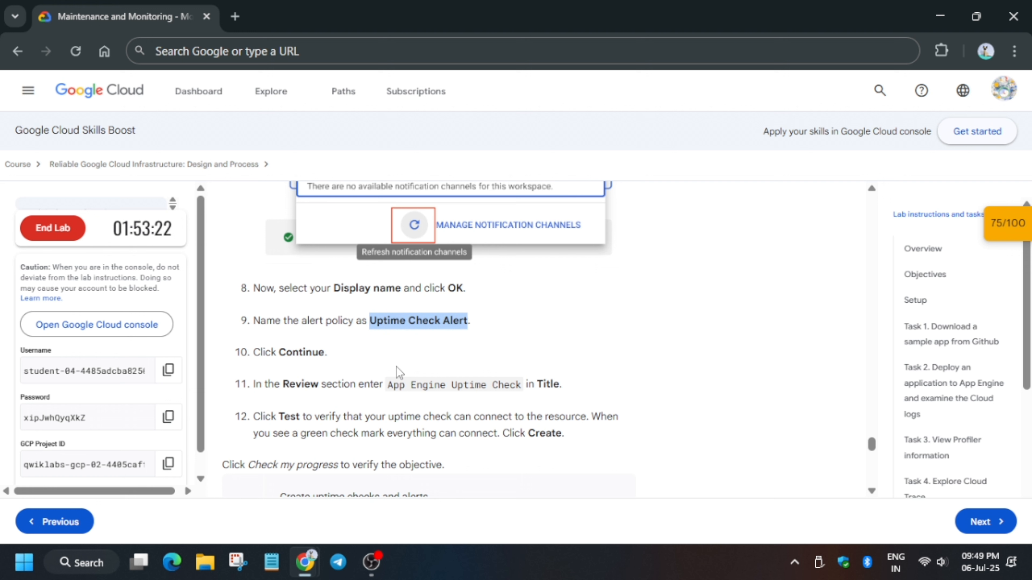
click(352, 332)
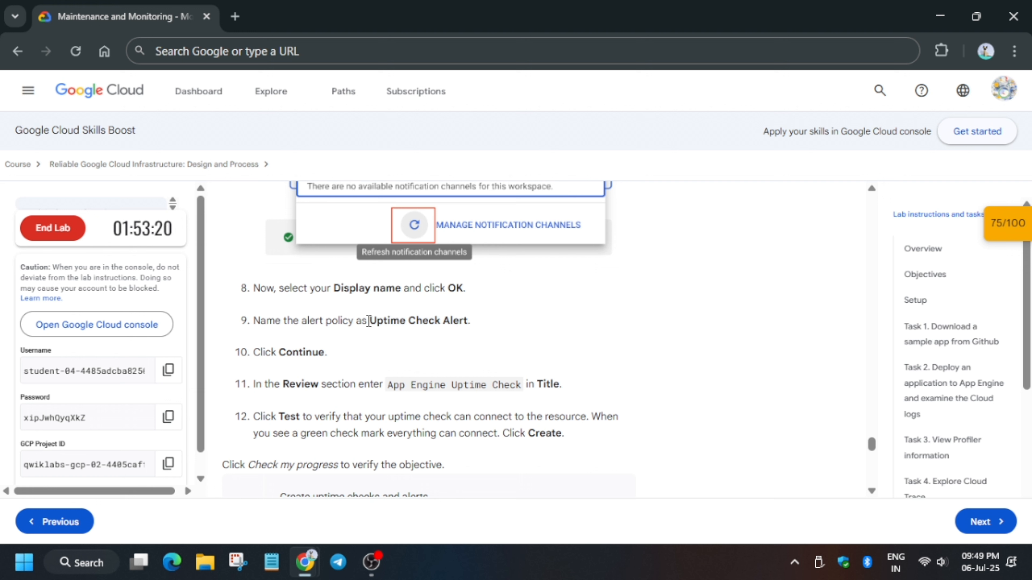
drag(370, 321, 467, 327)
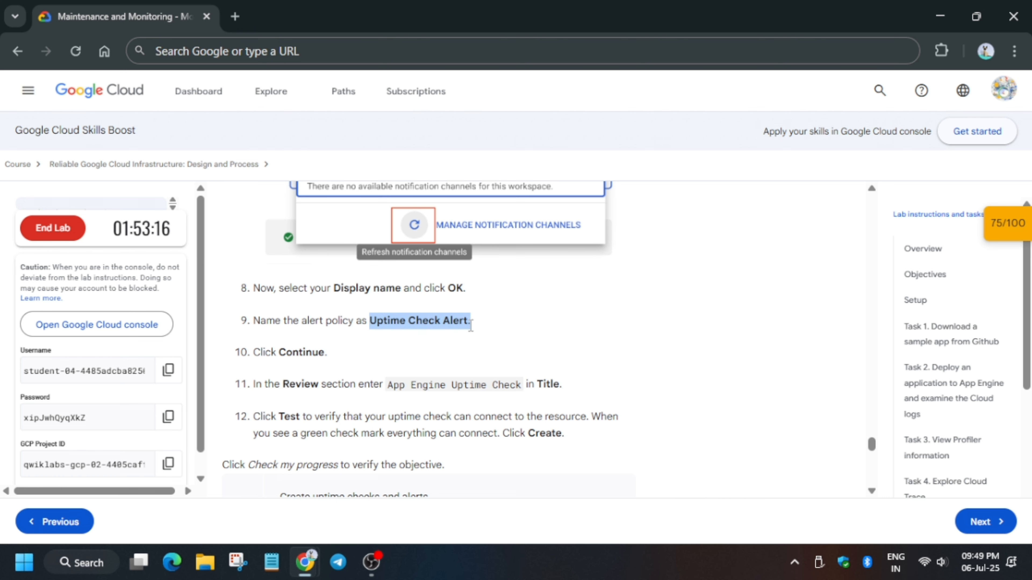
drag(476, 329, 468, 325)
key(ctrl+c)
key(alt+Tab)
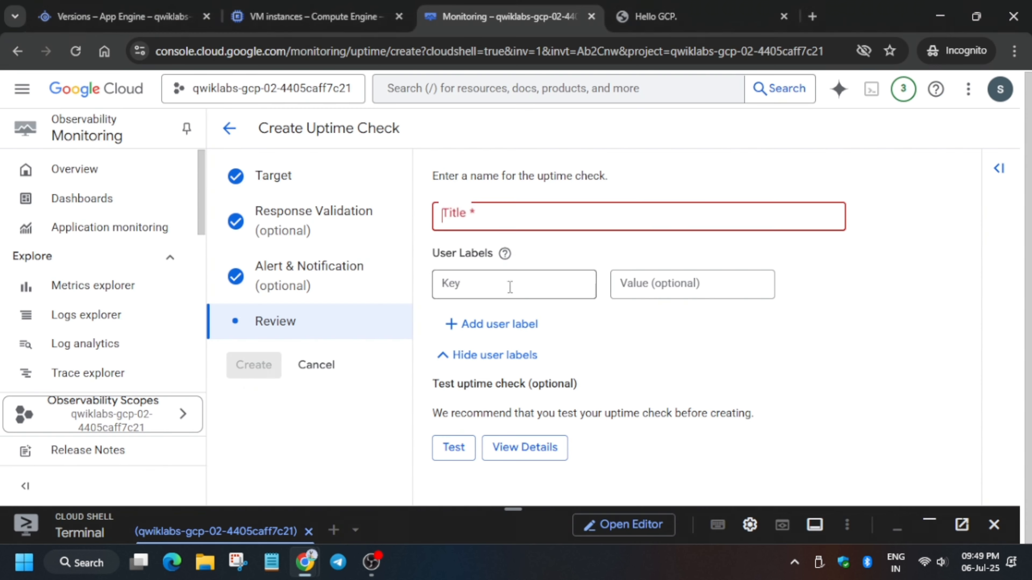
key(alt+Tab)
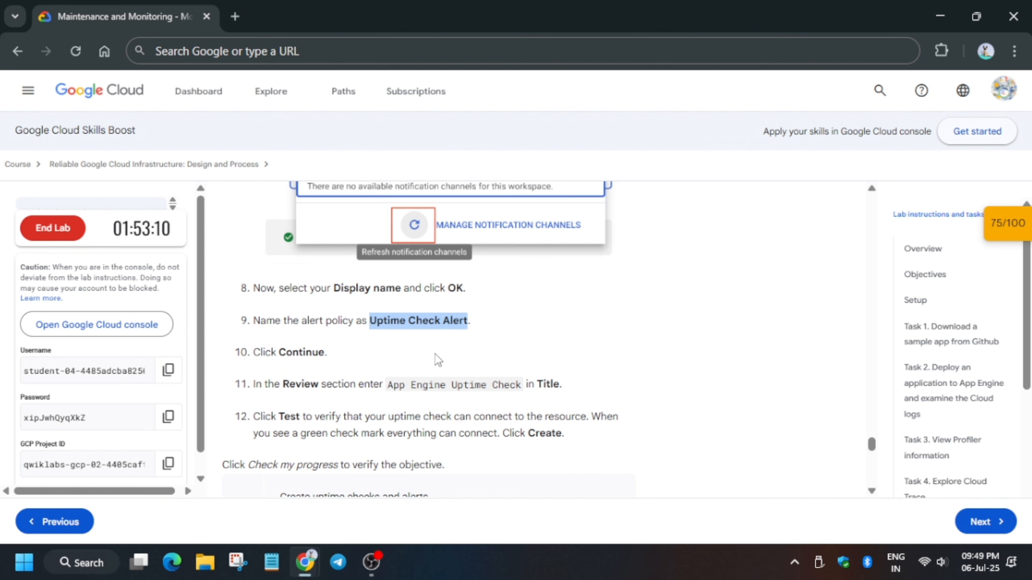
key(alt+Tab)
key(ctrl+v)
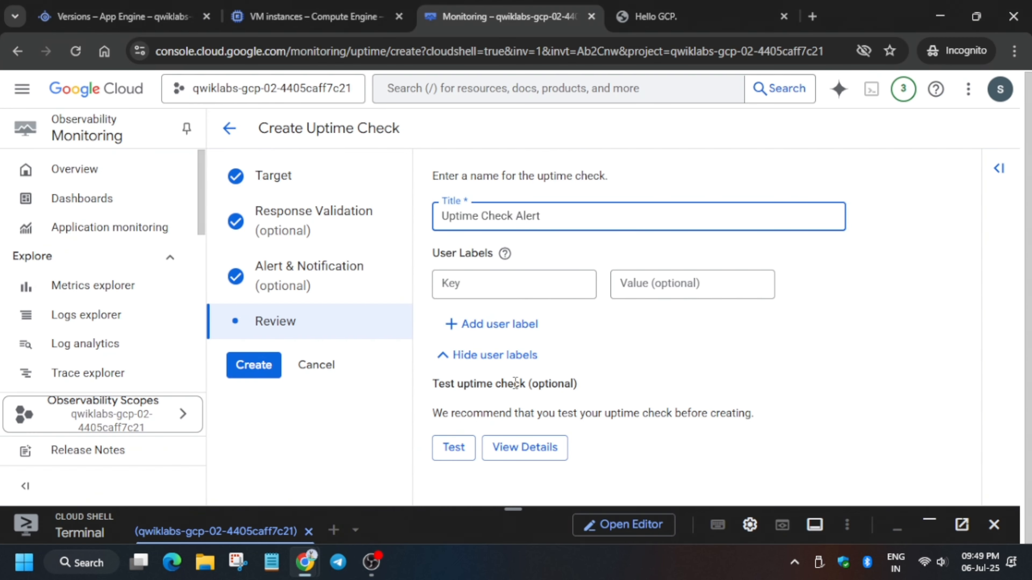
Recheck the alert policy and title naming instructions in the lab, and reopen the uptime check's Alert & Notification settings.
key(alt+Tab)
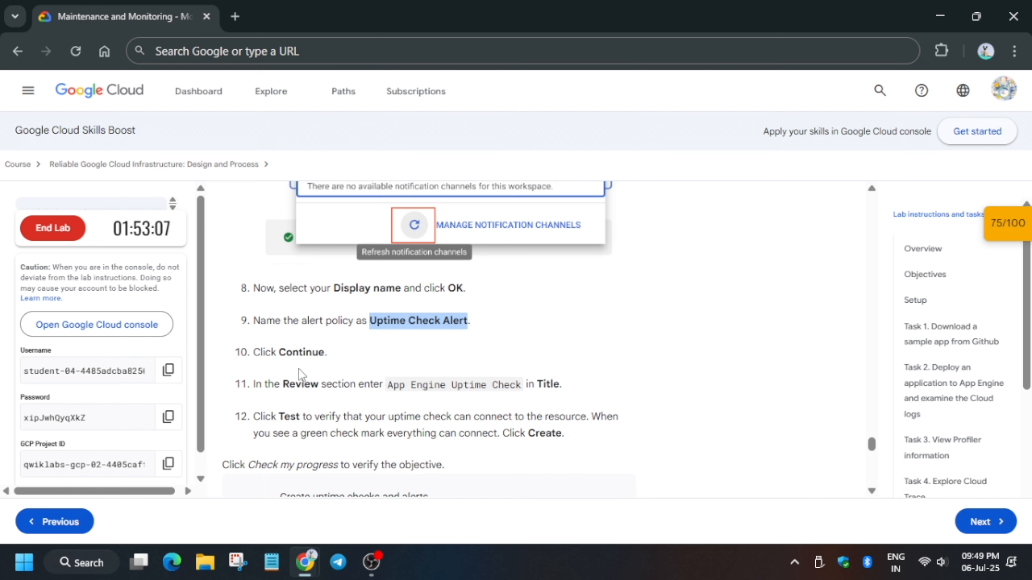
scroll(299, 370, down, 2)
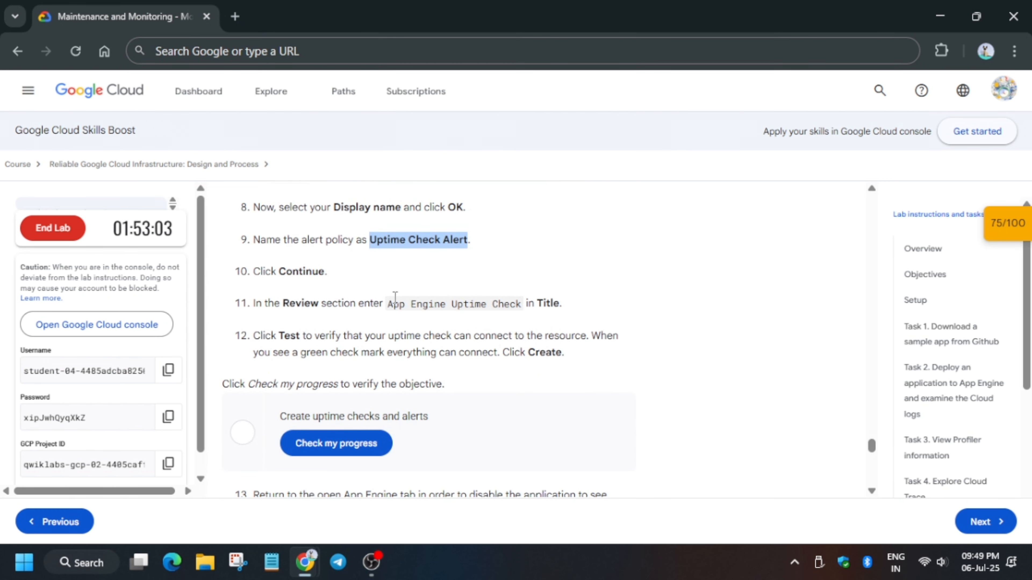
drag(388, 304, 515, 314)
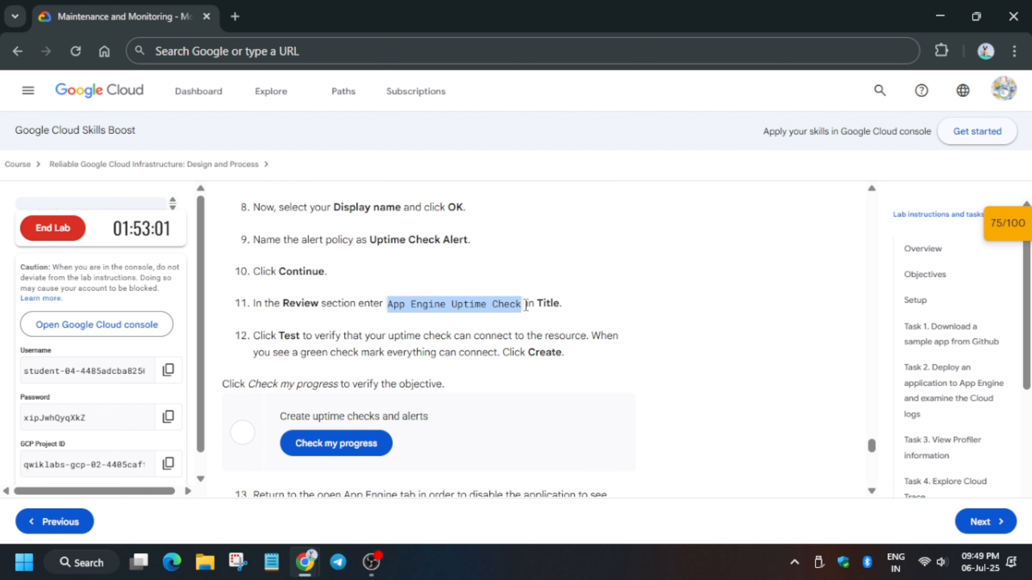
scroll(525, 307, up, 6)
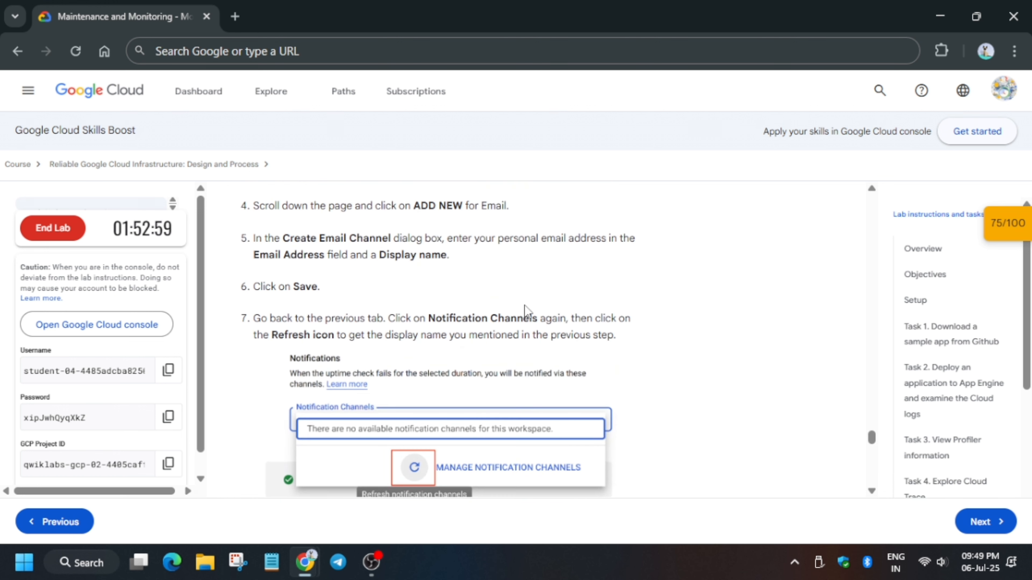
scroll(524, 306, down, 6)
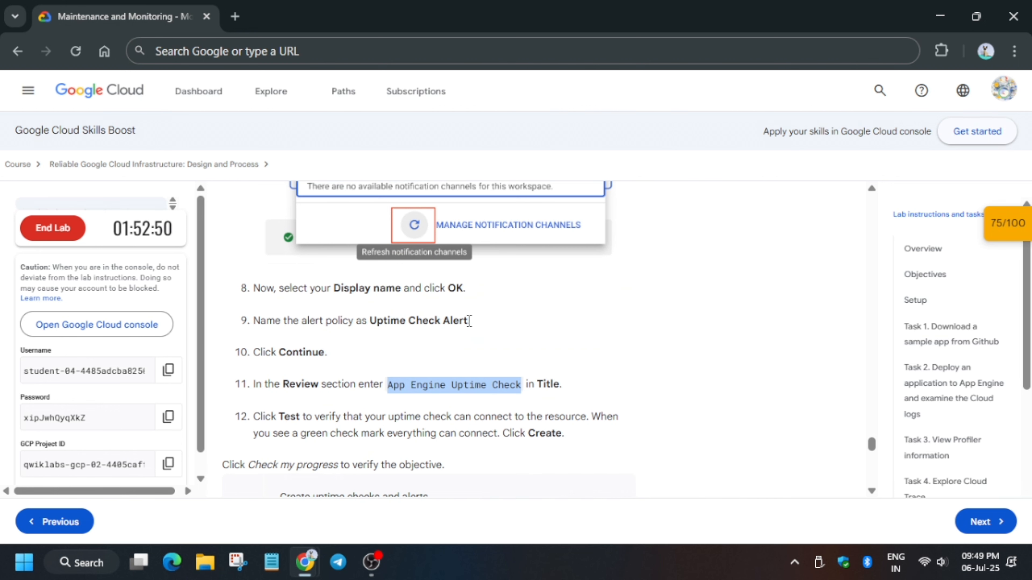
key(alt+Tab)
click(330, 281)
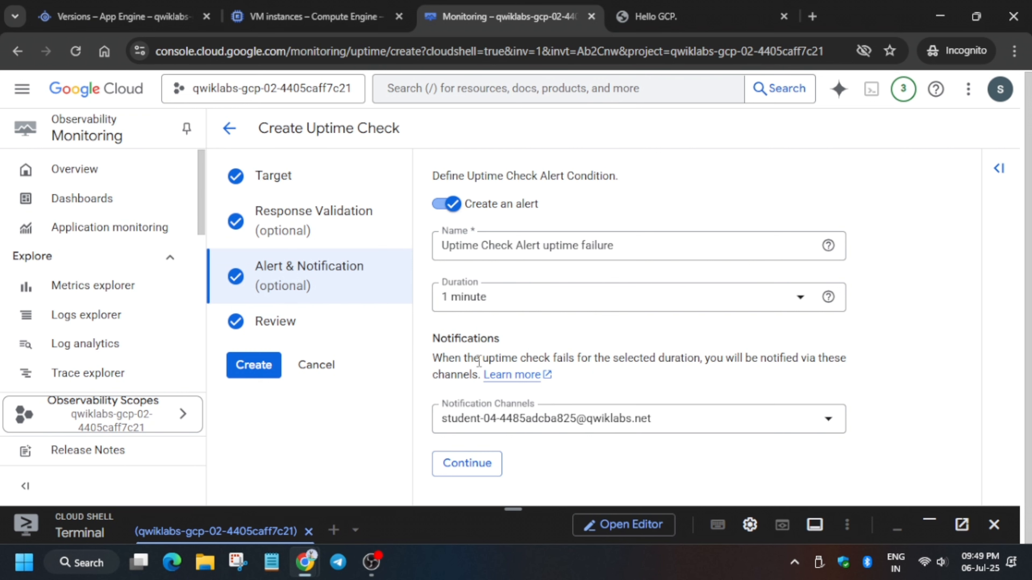
Rename the alert to Uptime Check Alert, copied from the lab instructions, and continue to the Review section.
key(alt+Tab)
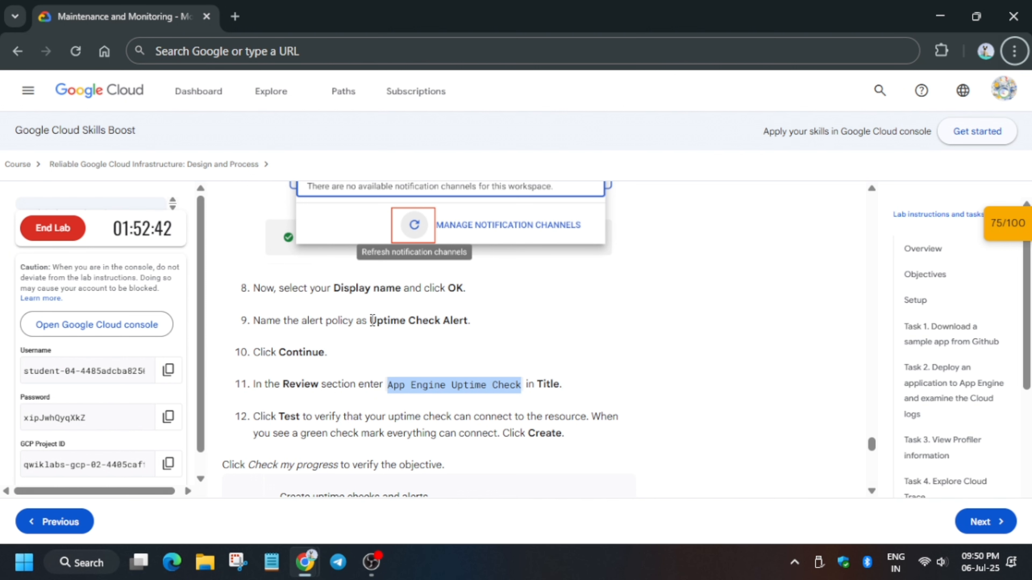
drag(369, 322, 470, 322)
key(ctrl+c)
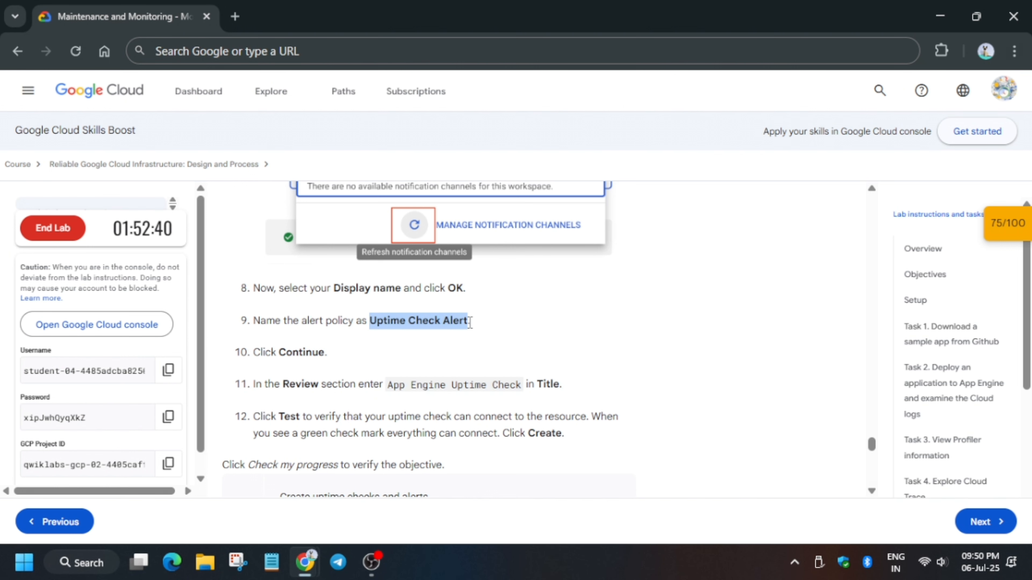
key(alt+Tab)
click(537, 247)
triple_click(536, 247)
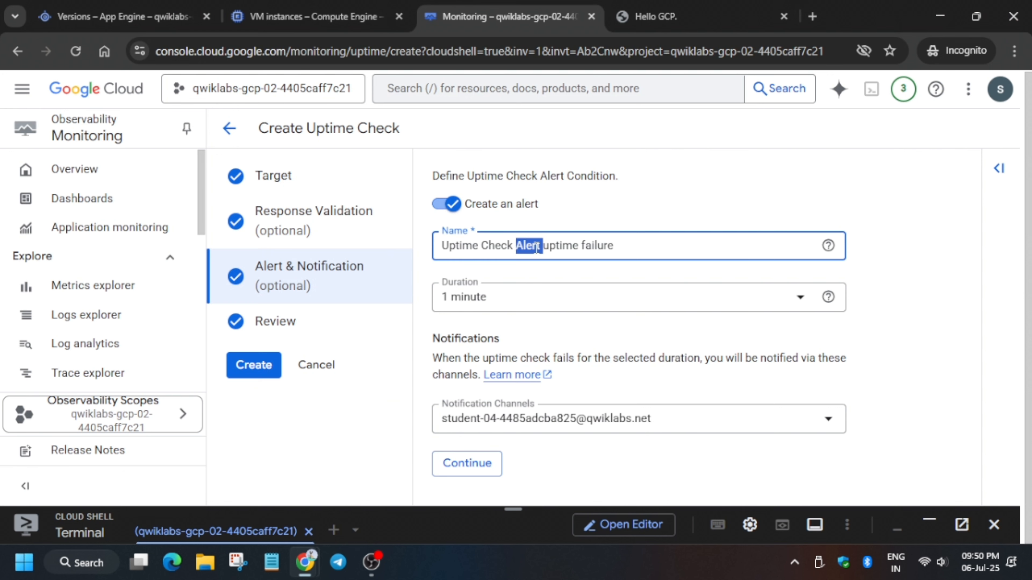
key(ctrl+v)
click(499, 468)
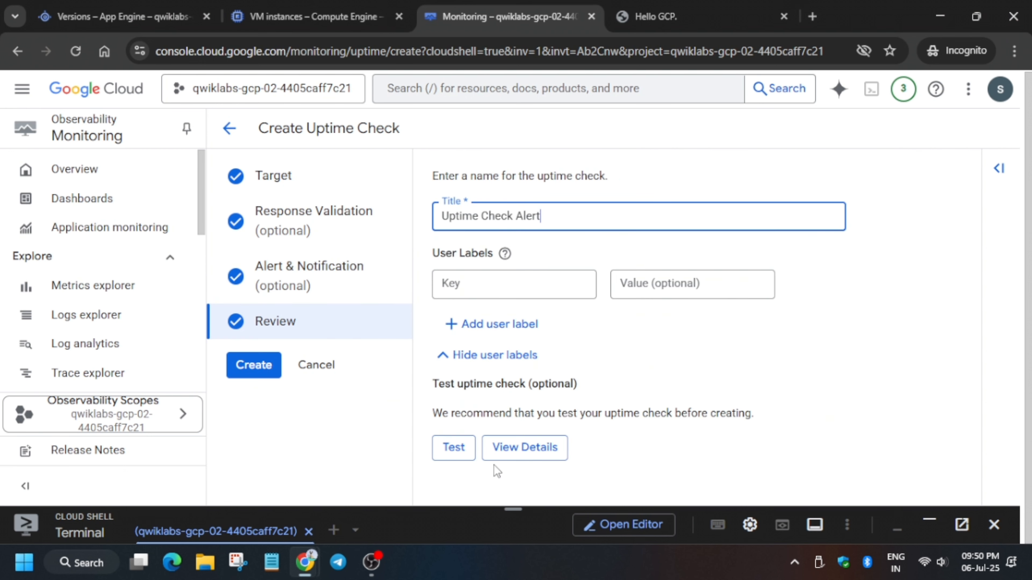
Replace the uptime check's title with App Engine Uptime Check, copied from the lab instructions.
key(alt+Tab)
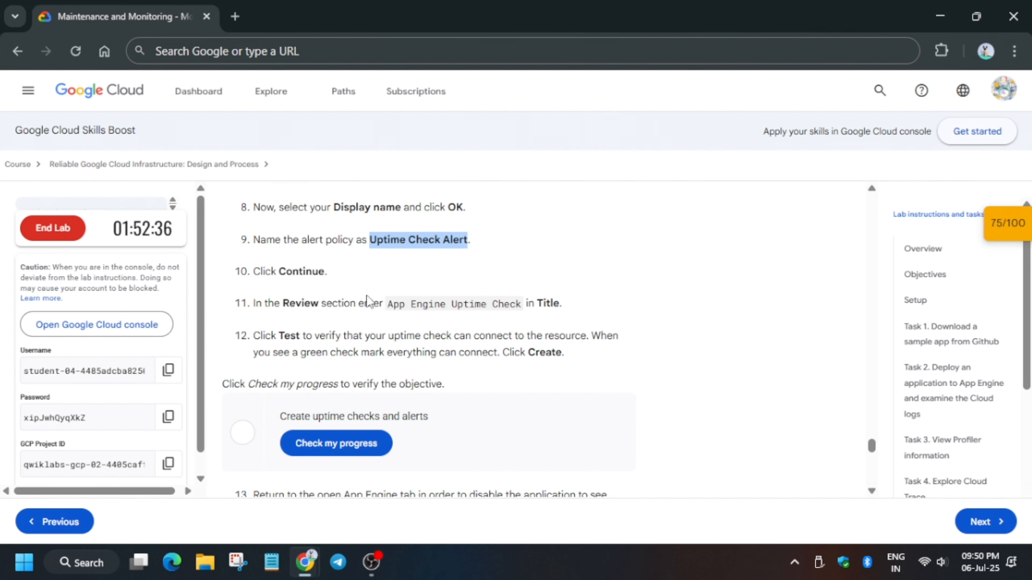
drag(387, 304, 519, 304)
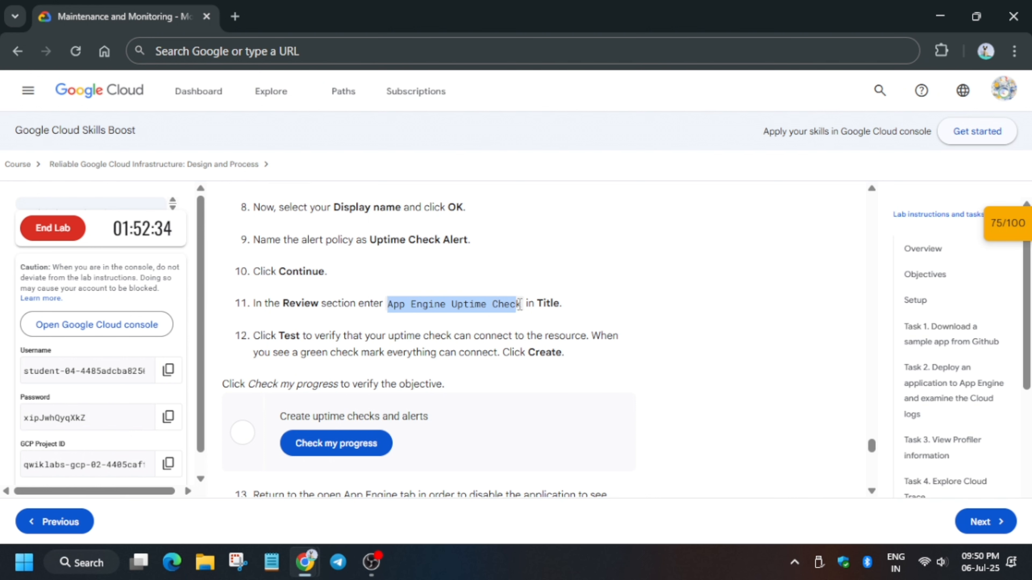
key(ctrl+c)
key(alt+Tab)
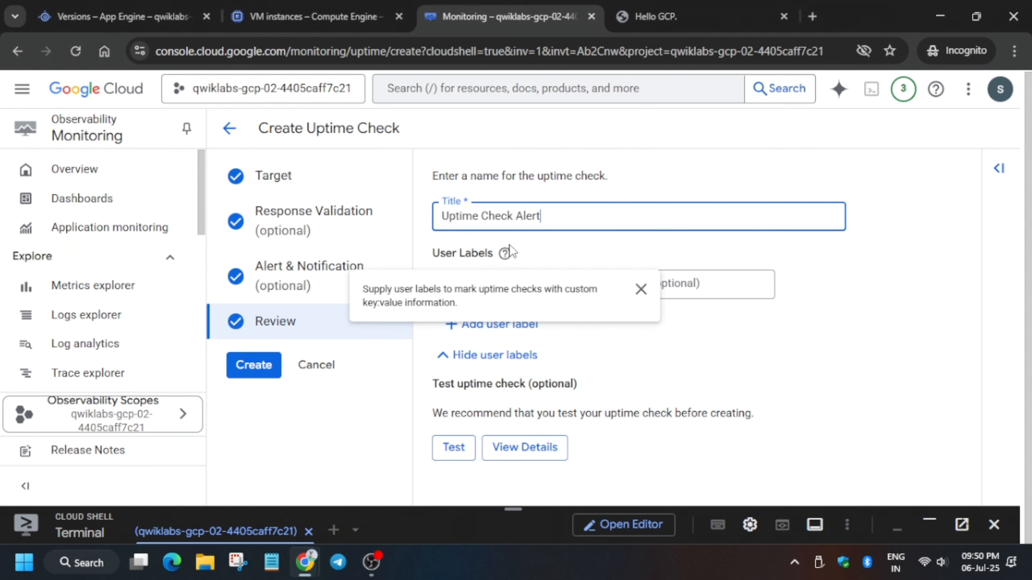
key(ctrl+a)
key(ctrl+v)
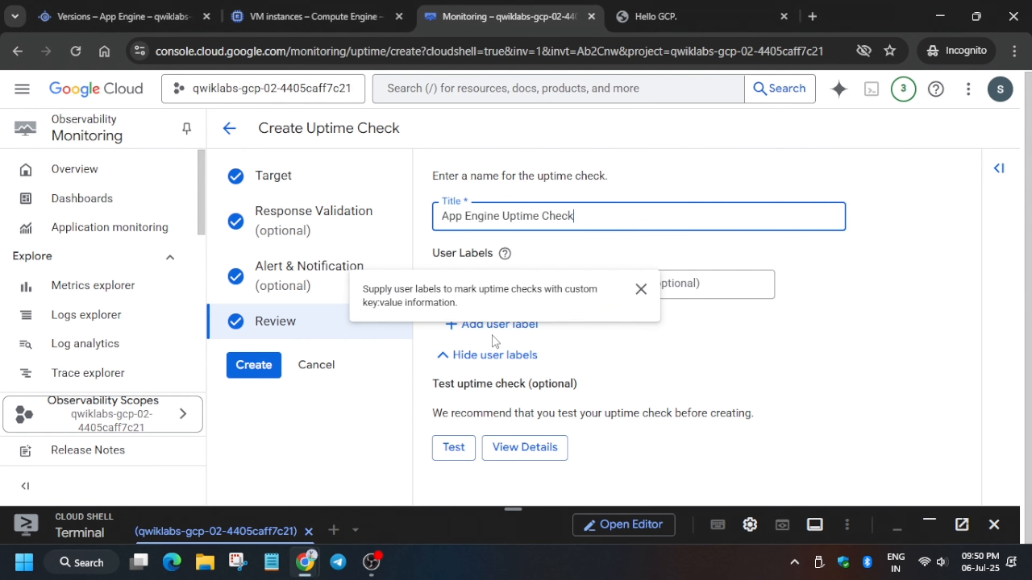
Test the uptime check's connection and create the check with its alert.
click(451, 459)
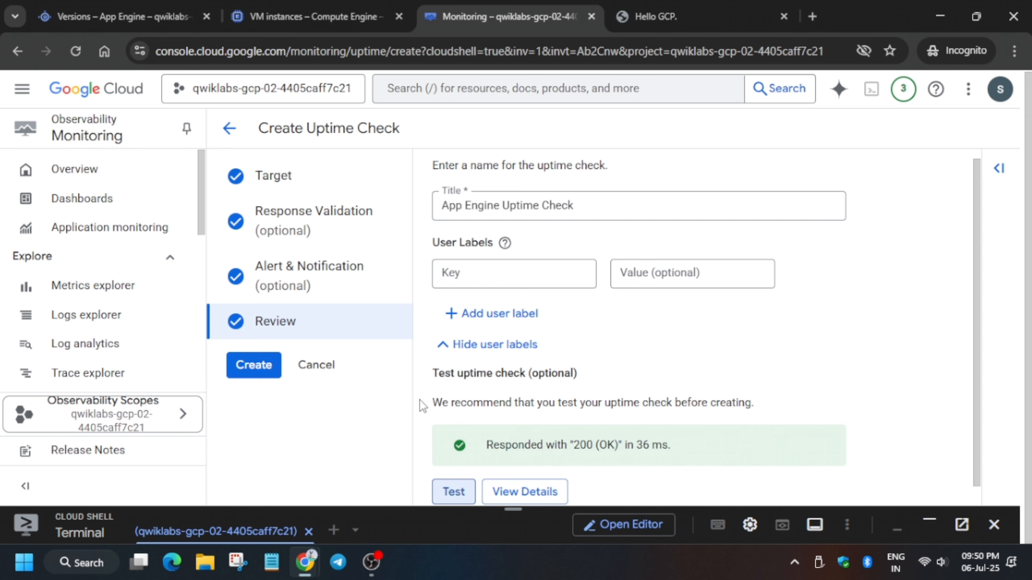
click(254, 365)
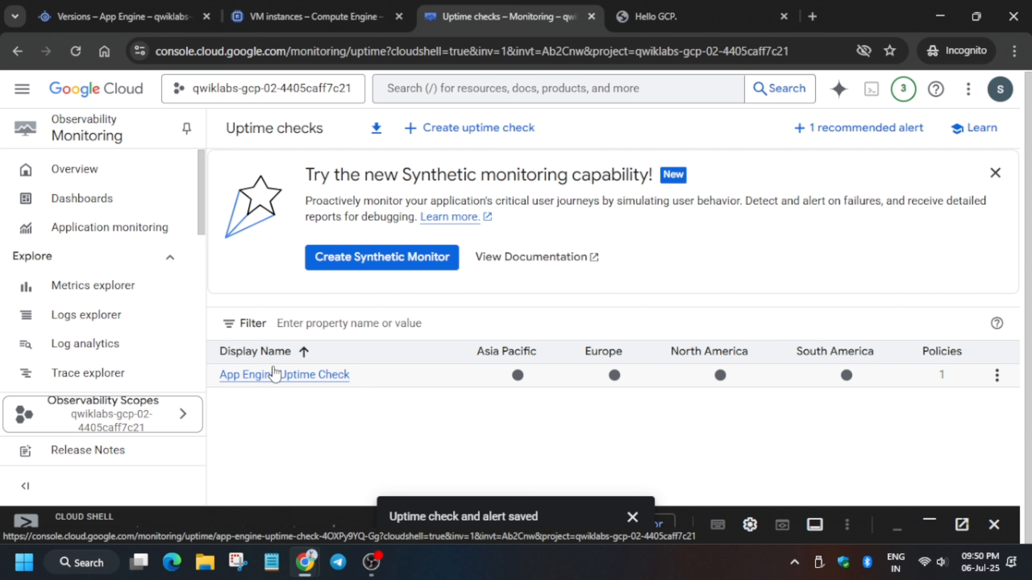
Return to the lab page and check progress for the objective Create uptime checks and alerts.
key(alt+Tab)
click(357, 443)
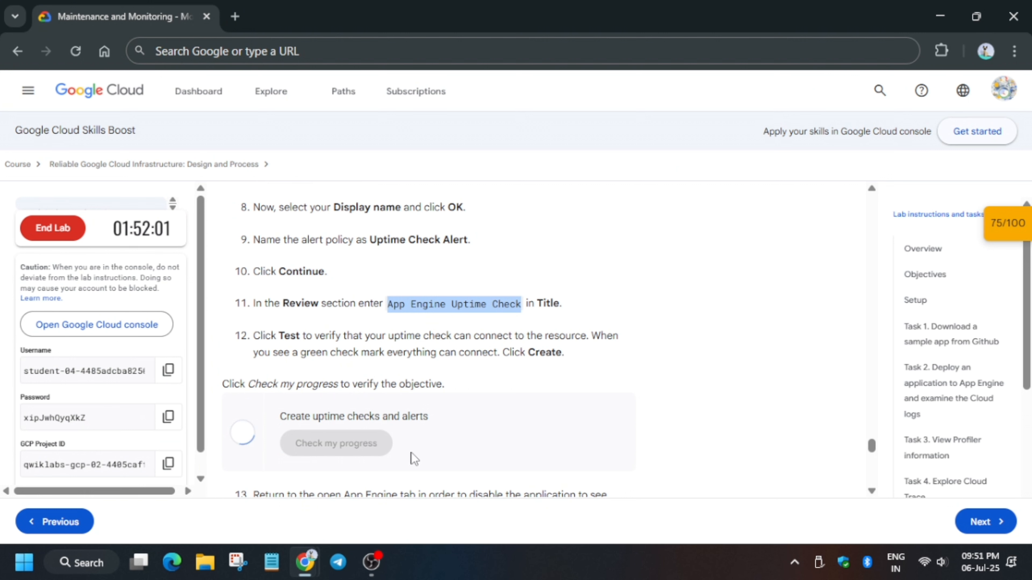
scroll(411, 453, down, 2)
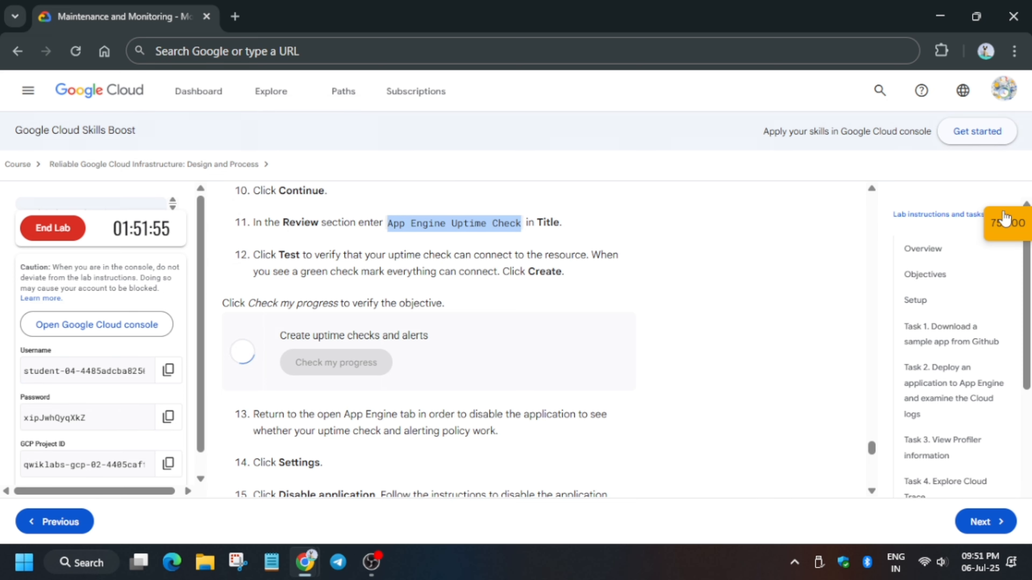
Review the lab's checkpoint scores, close the checkpoint list and go back to the lab overview.
click(1001, 225)
scroll(945, 326, down, 1)
scroll(945, 325, up, 1)
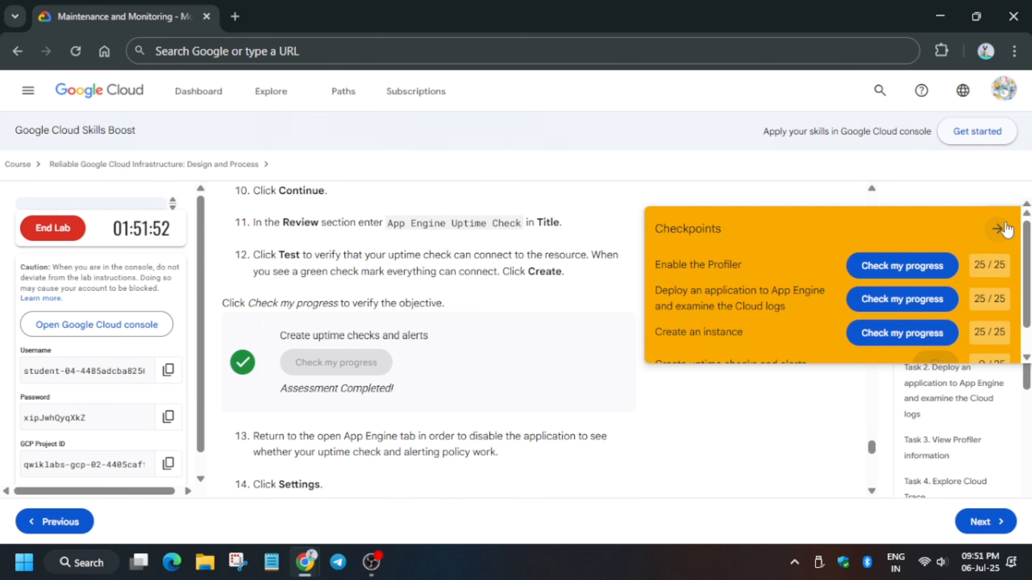
click(1003, 225)
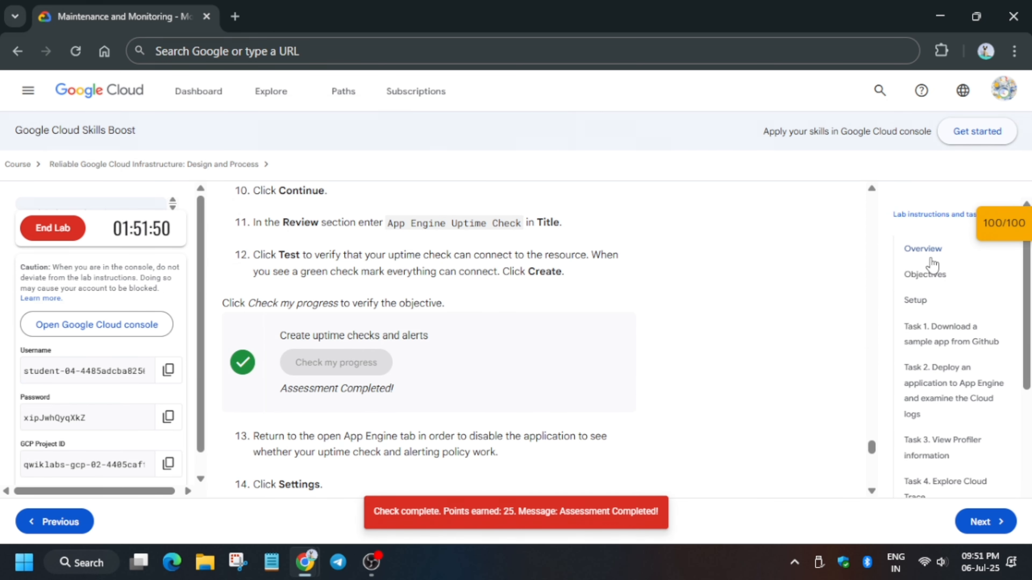
click(911, 262)
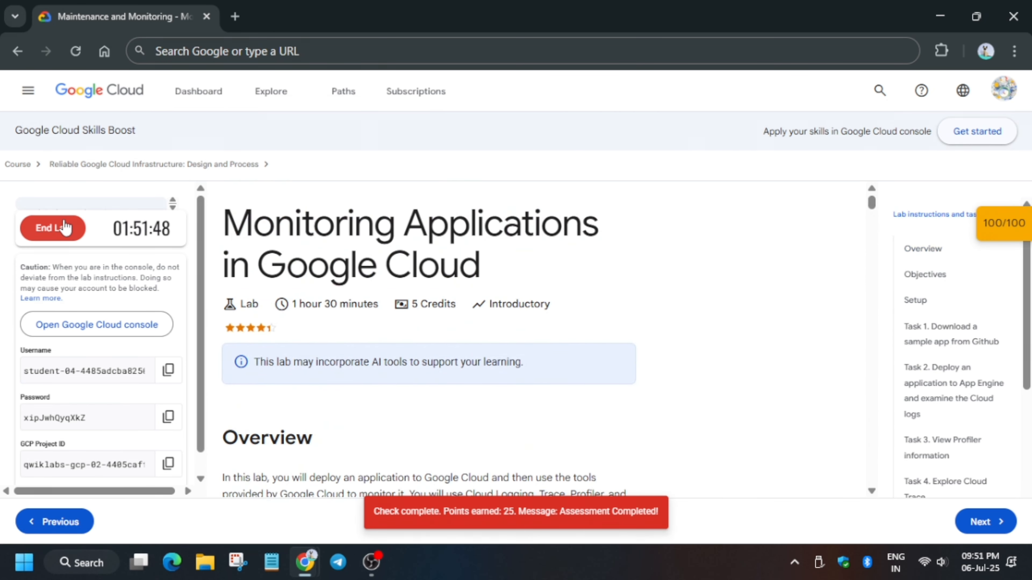